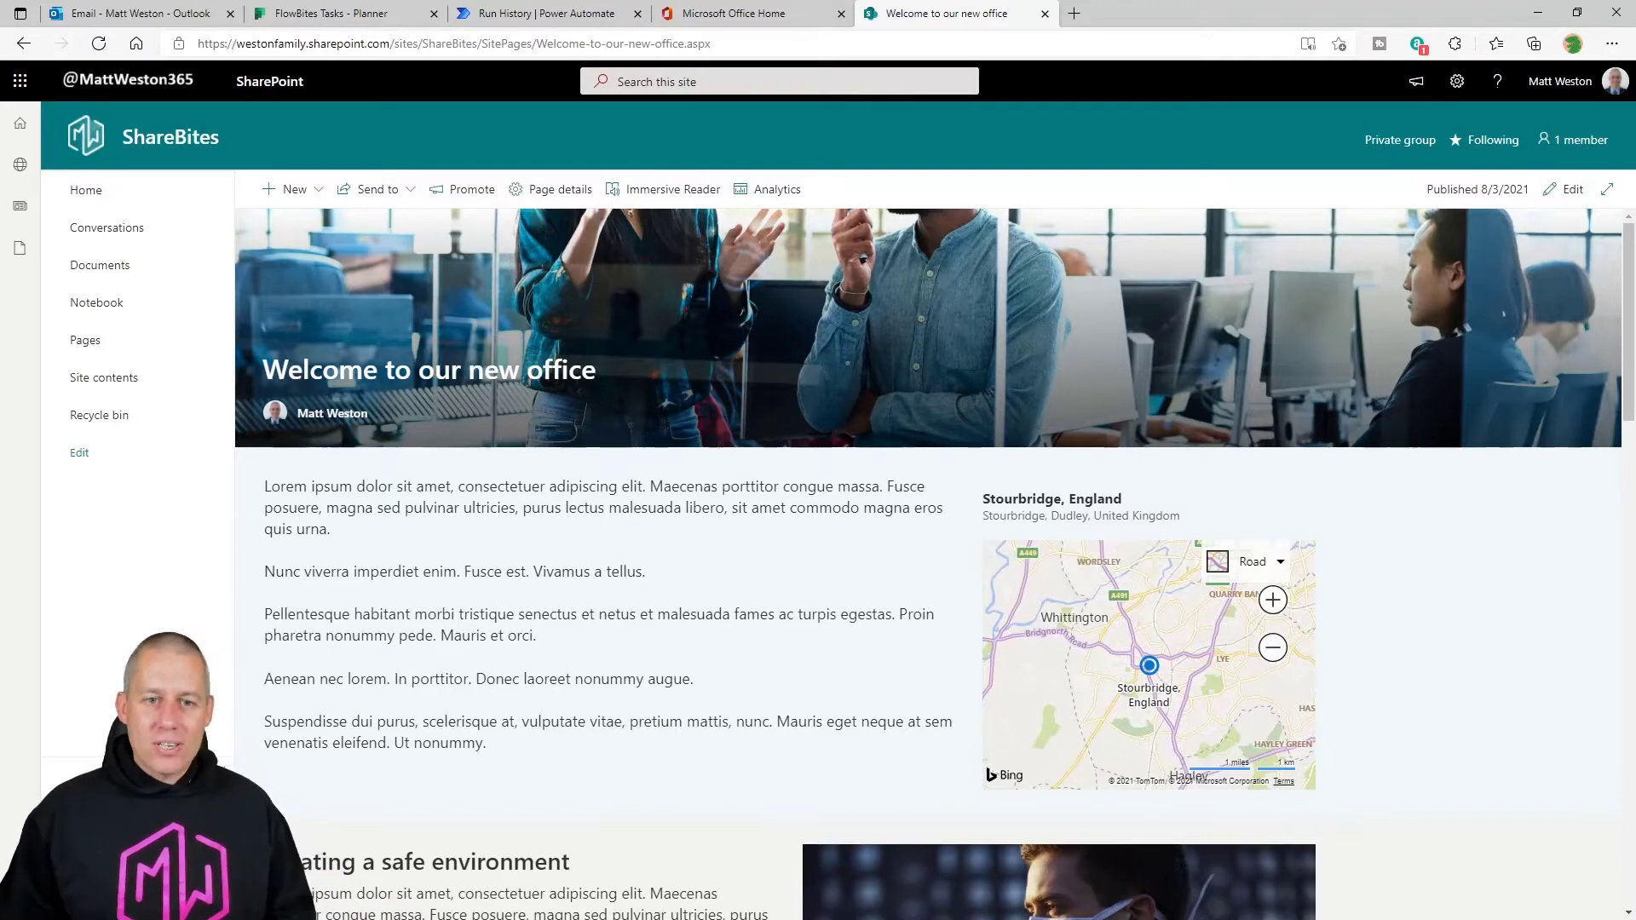
- Switch the Welcome to our new office page into edit mode
{"action": "scroll", "coordinate": [384, 785], "scroll_direction": "down", "scroll_amount": 15}
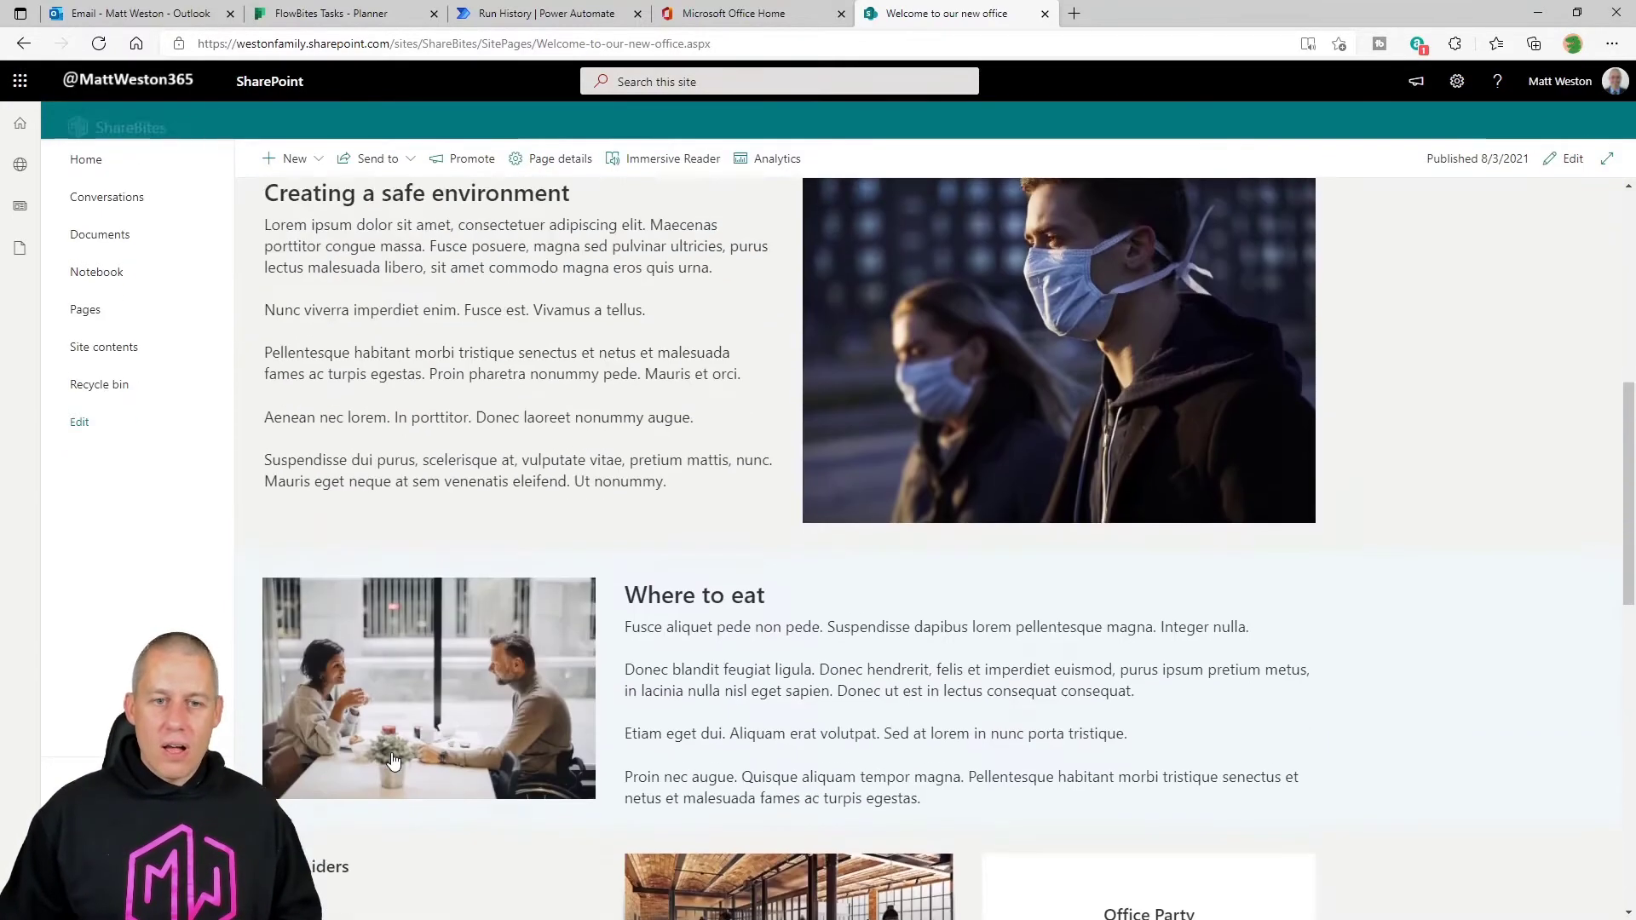
{"action": "scroll", "coordinate": [393, 753], "scroll_direction": "down", "scroll_amount": 4}
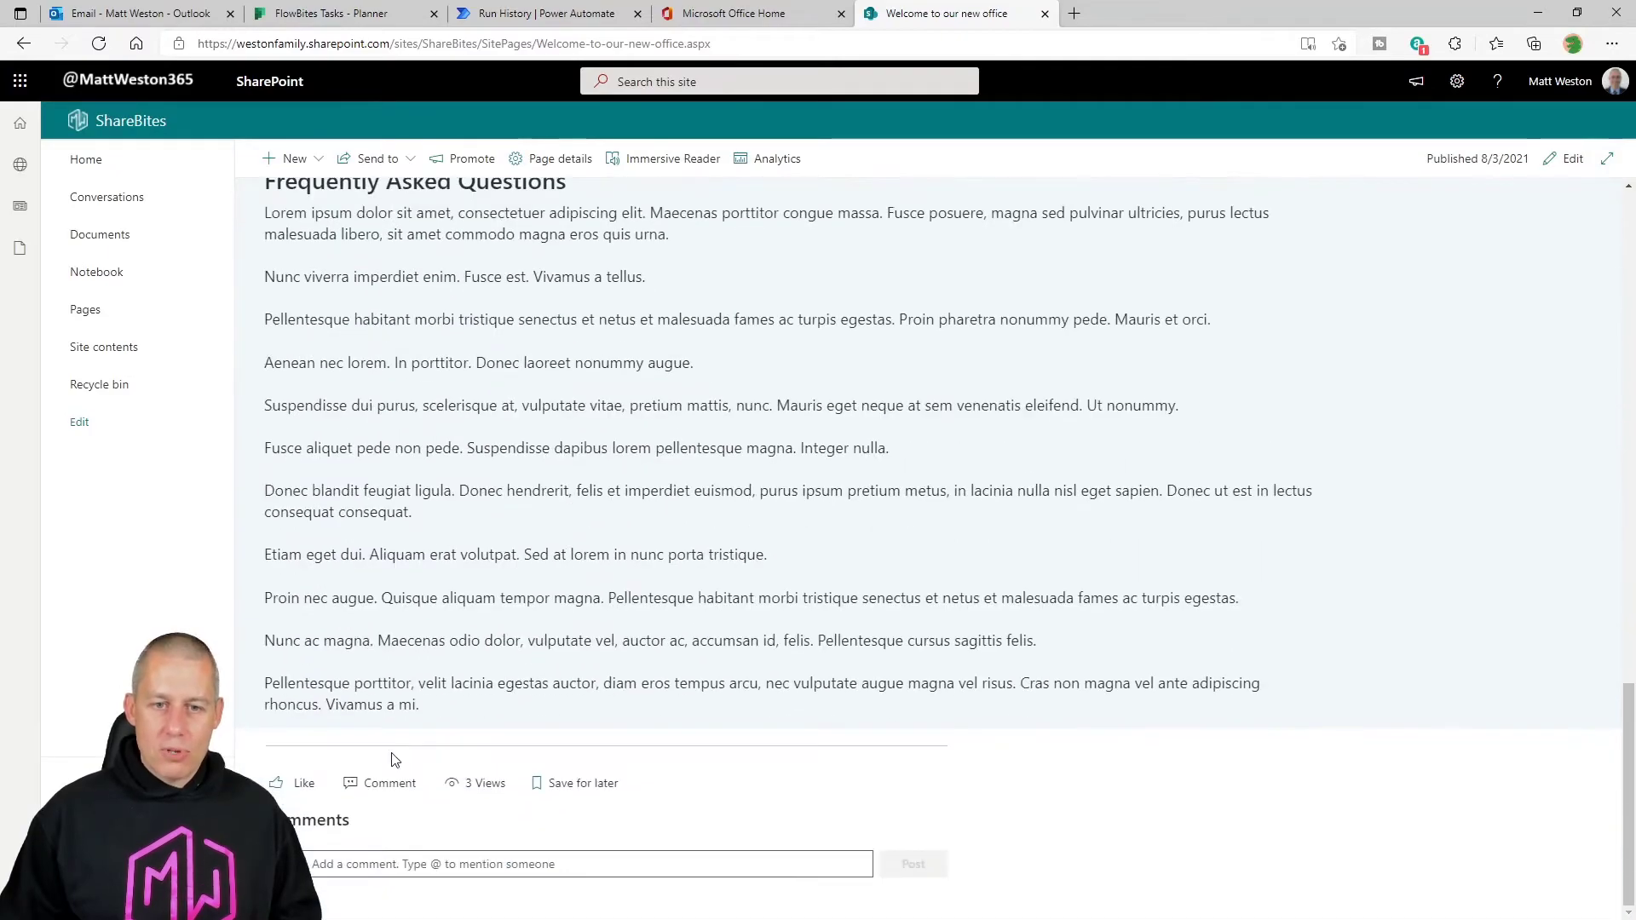
{"action": "scroll", "coordinate": [395, 759], "scroll_direction": "up", "scroll_amount": 20}
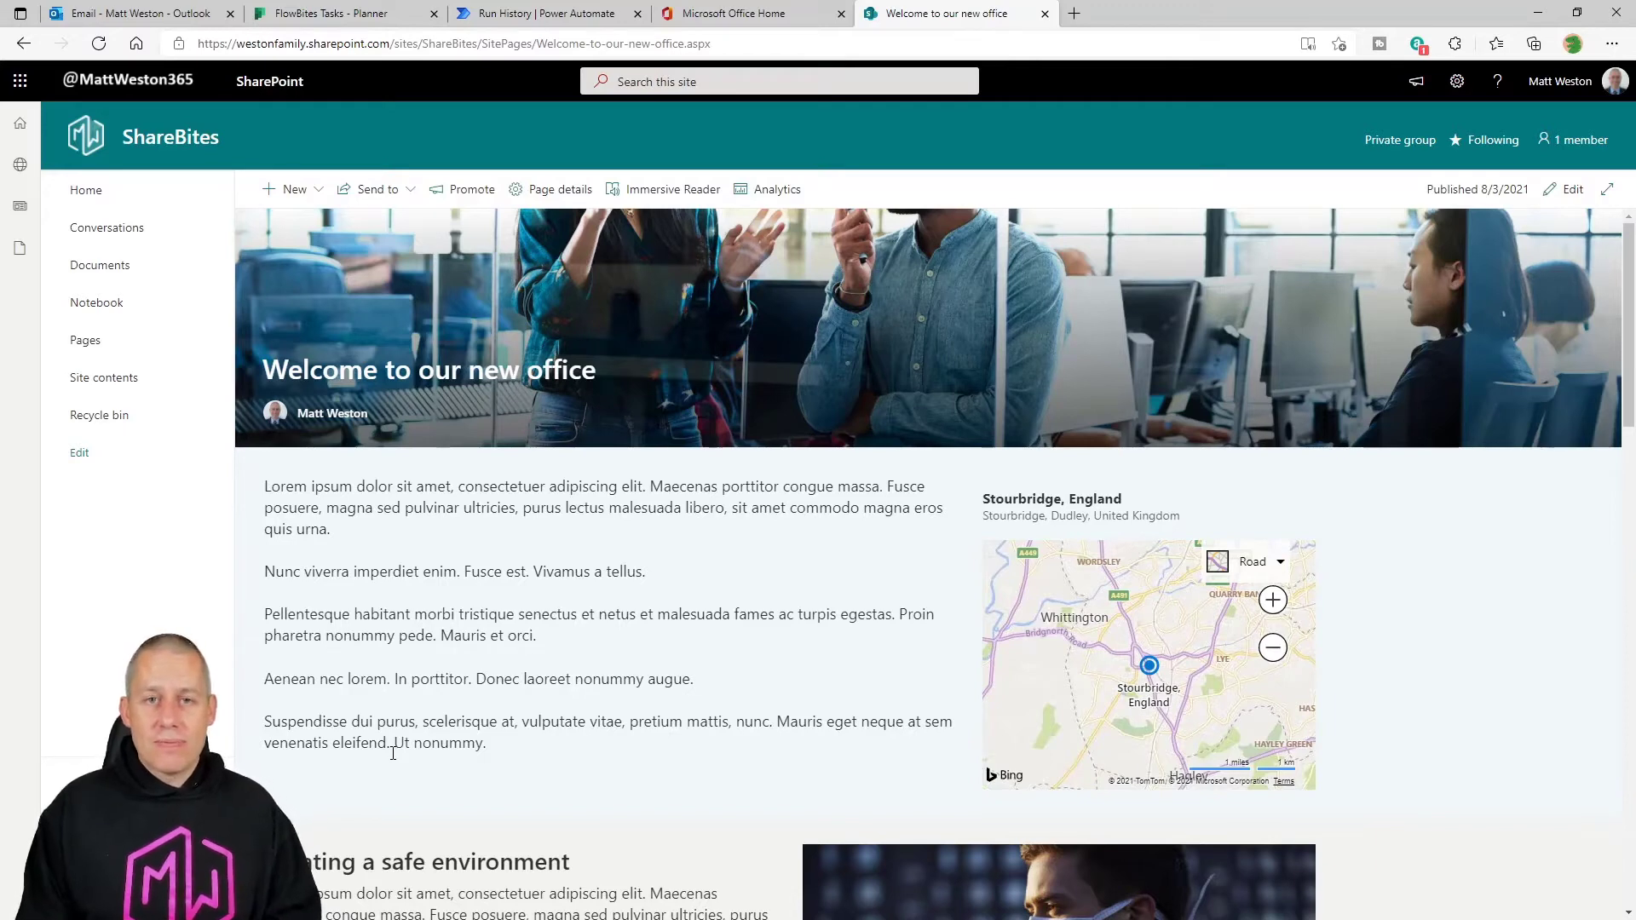
{"action": "left_click", "coordinate": [1577, 199]}
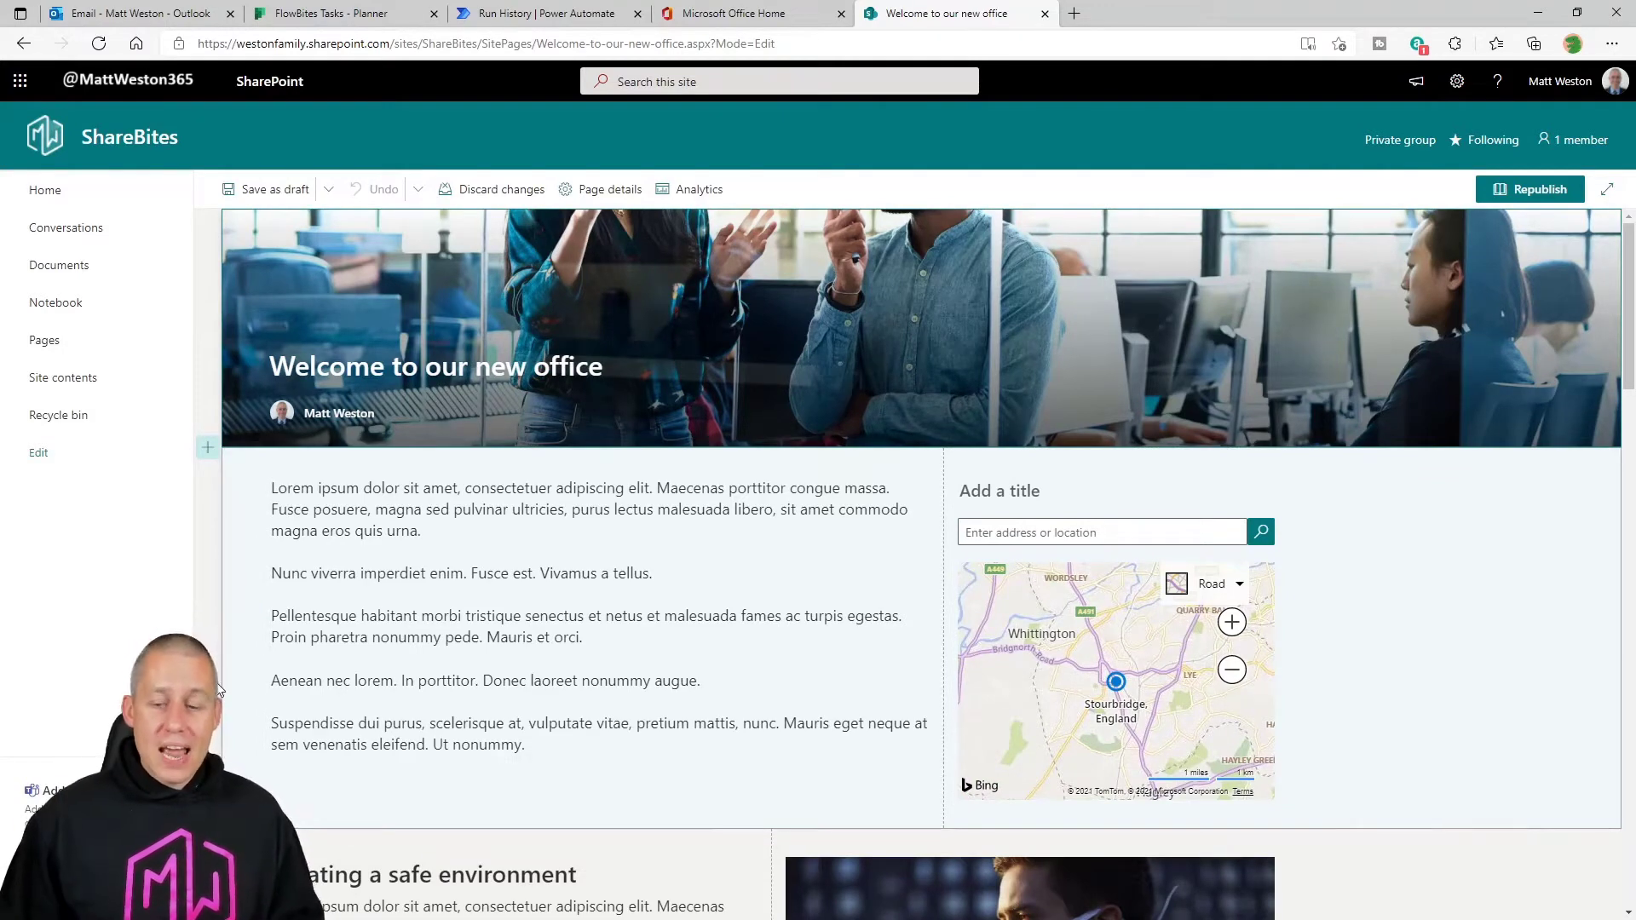
{"action": "scroll", "coordinate": [217, 689], "scroll_direction": "down", "scroll_amount": 1}
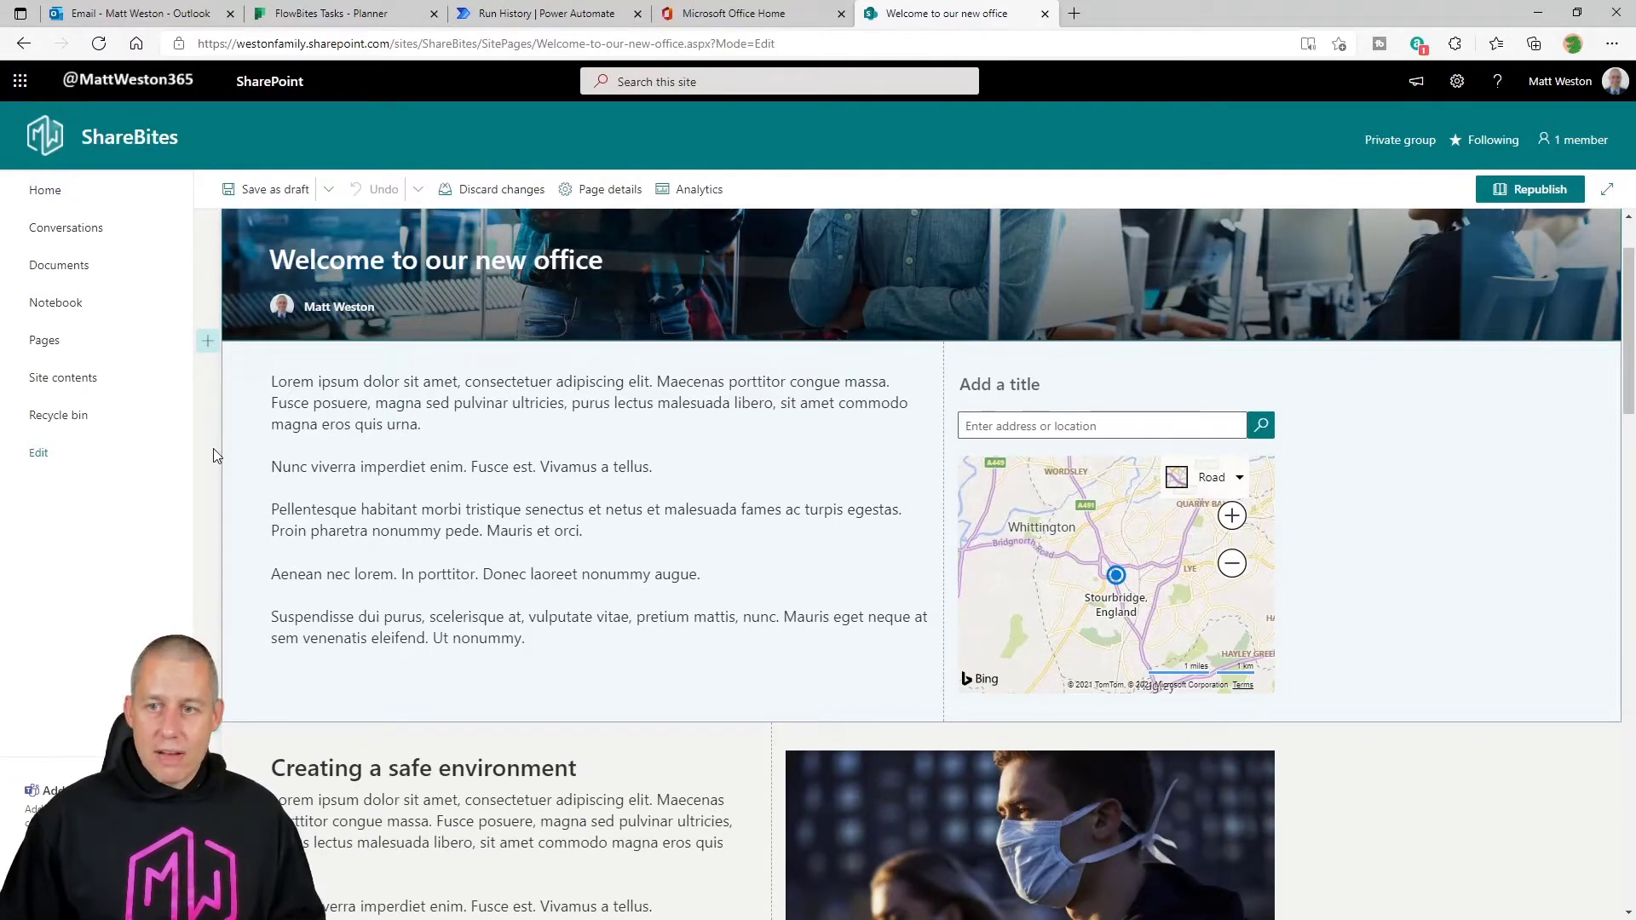
- Select the map section and the Creating a safe environment section to review the layout
{"action": "left_click", "coordinate": [216, 392]}
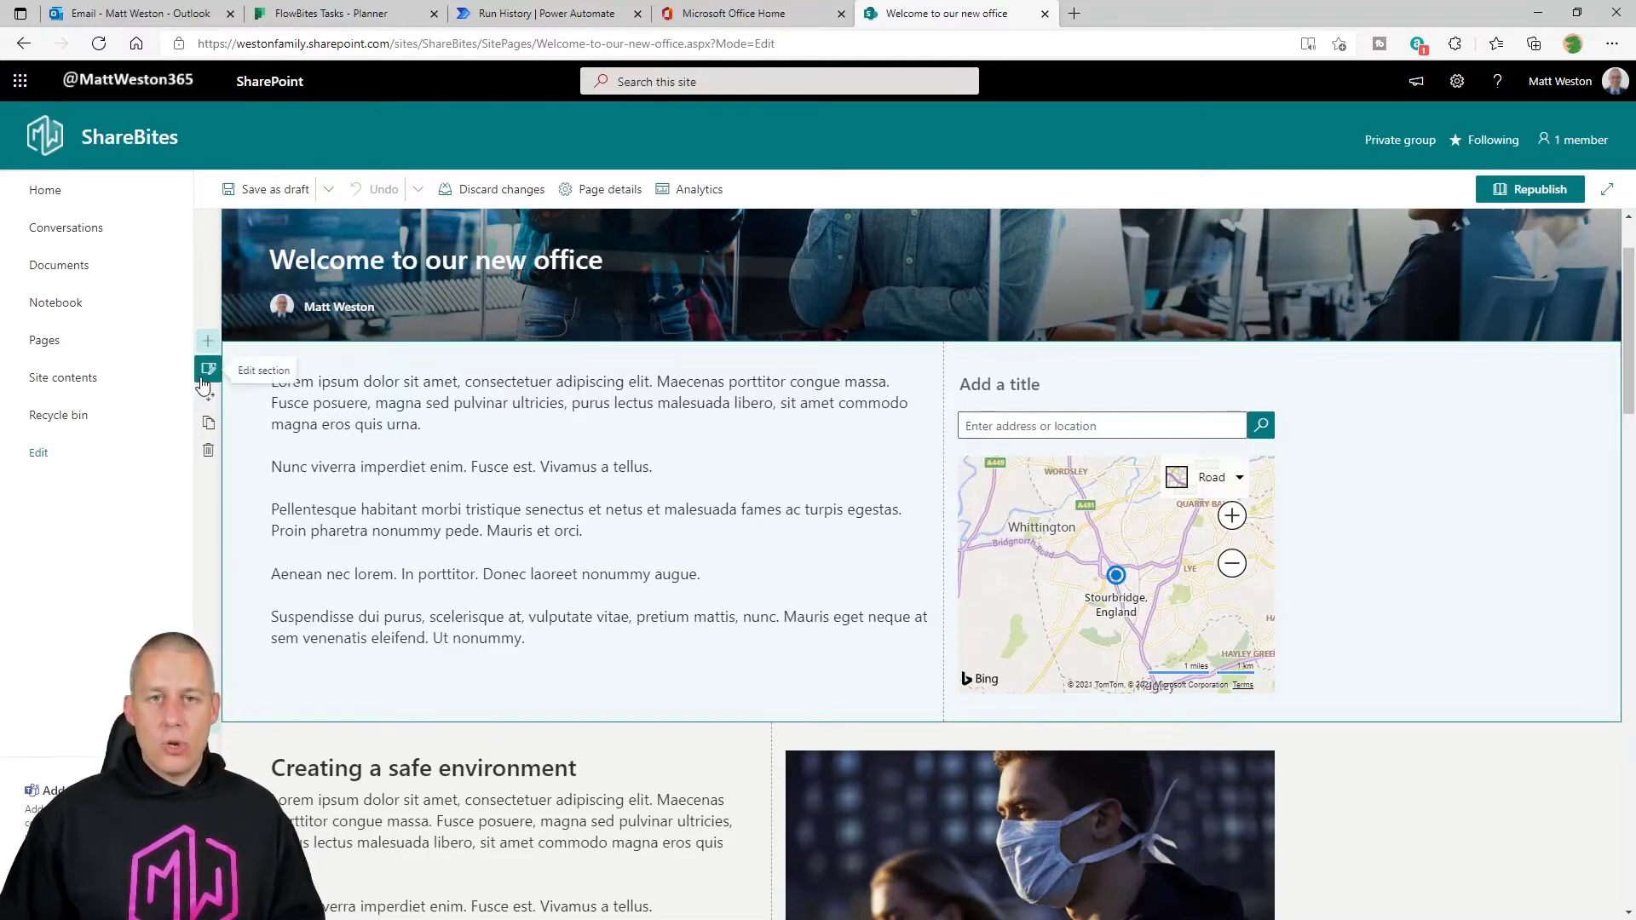
{"action": "left_click", "coordinate": [344, 745]}
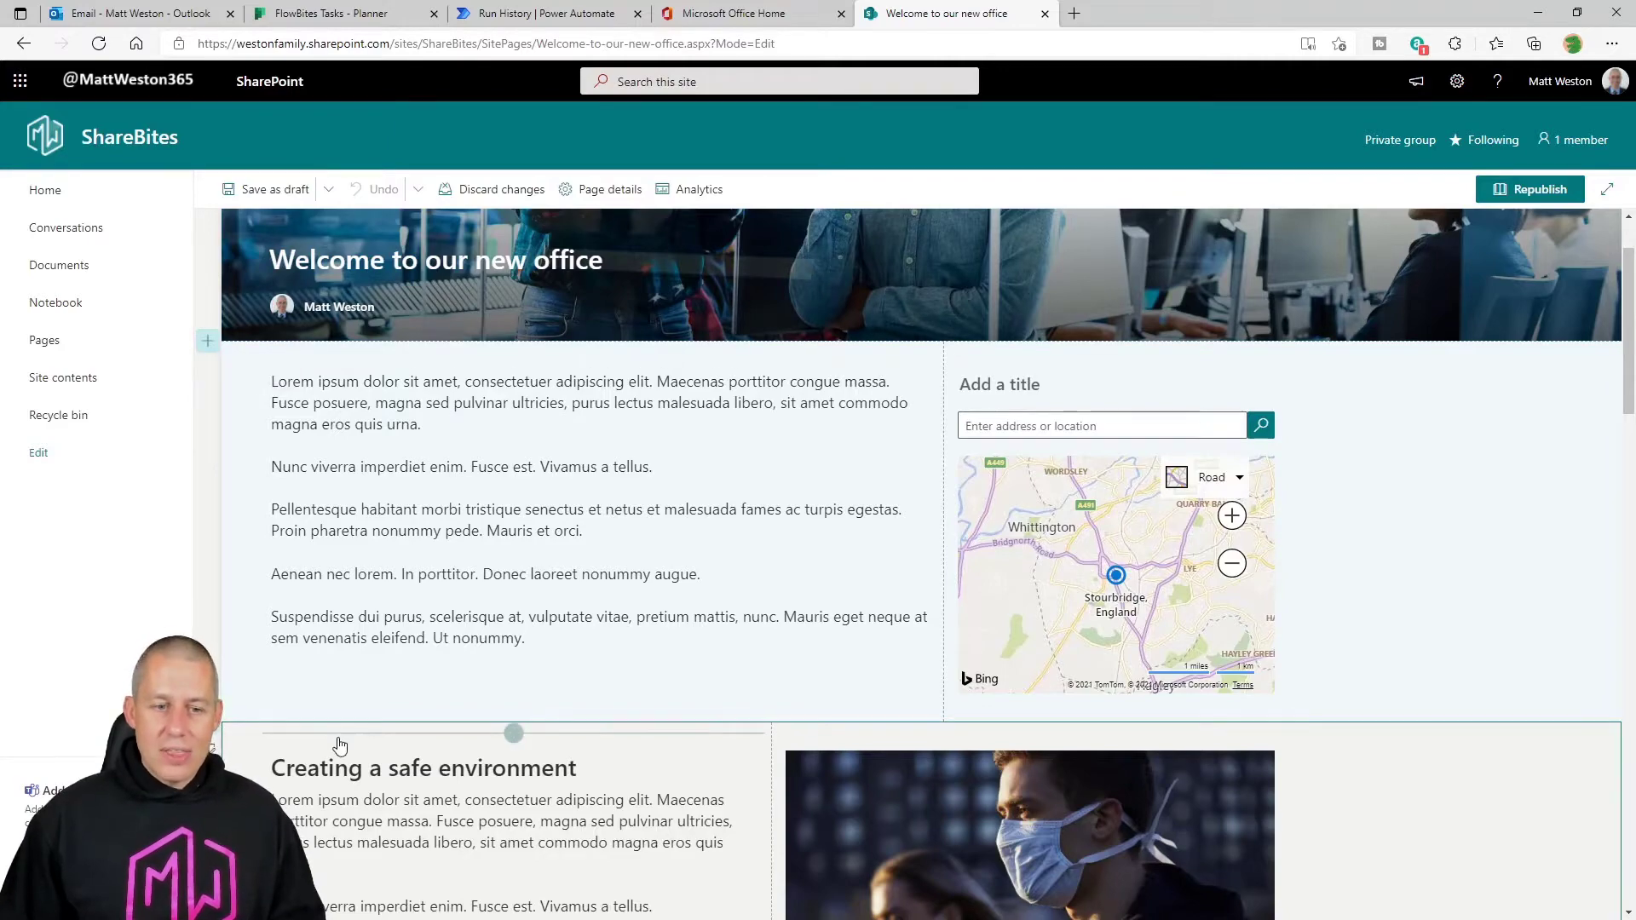
{"action": "scroll", "coordinate": [280, 723], "scroll_direction": "down", "scroll_amount": 3}
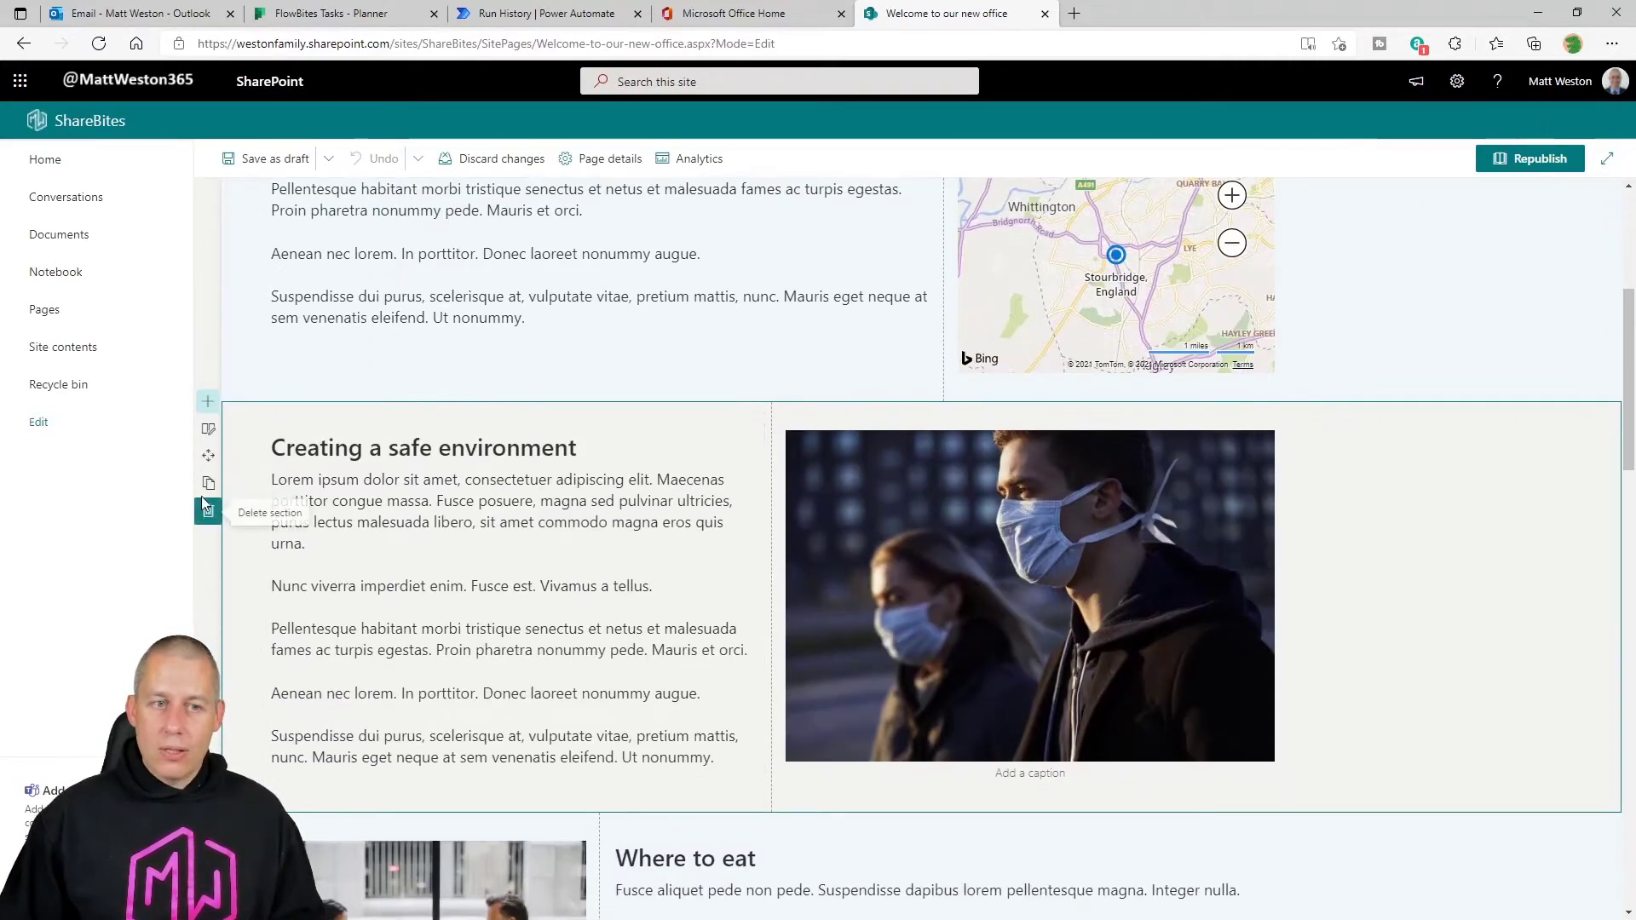
{"action": "scroll", "coordinate": [204, 497], "scroll_direction": "up", "scroll_amount": 2}
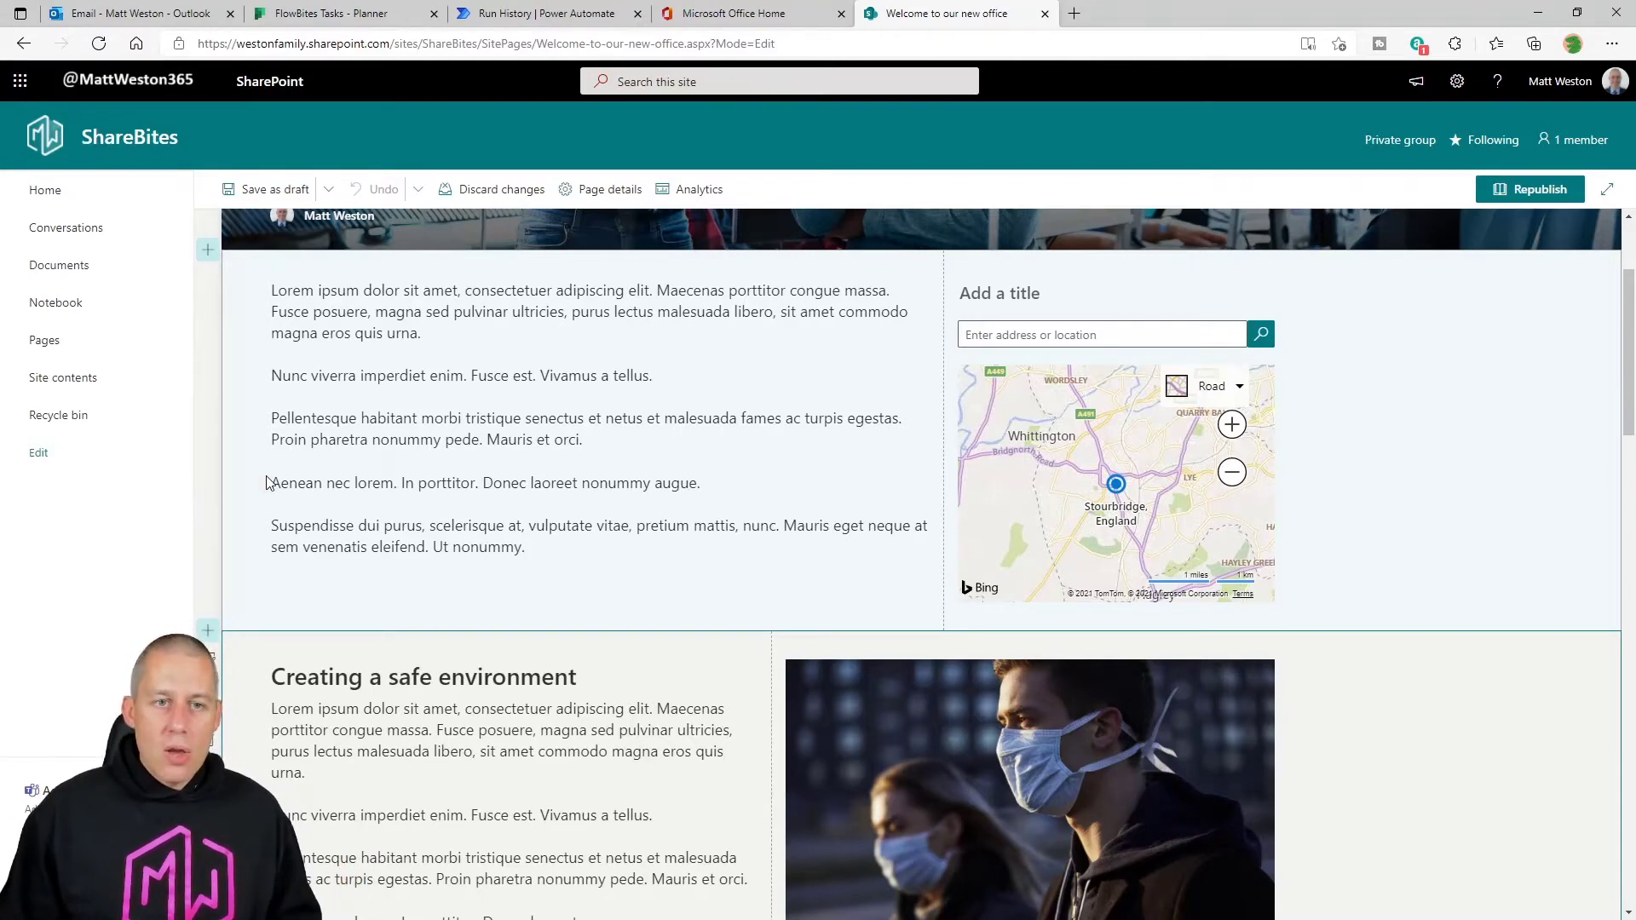
{"action": "scroll", "coordinate": [415, 457], "scroll_direction": "down", "scroll_amount": 7}
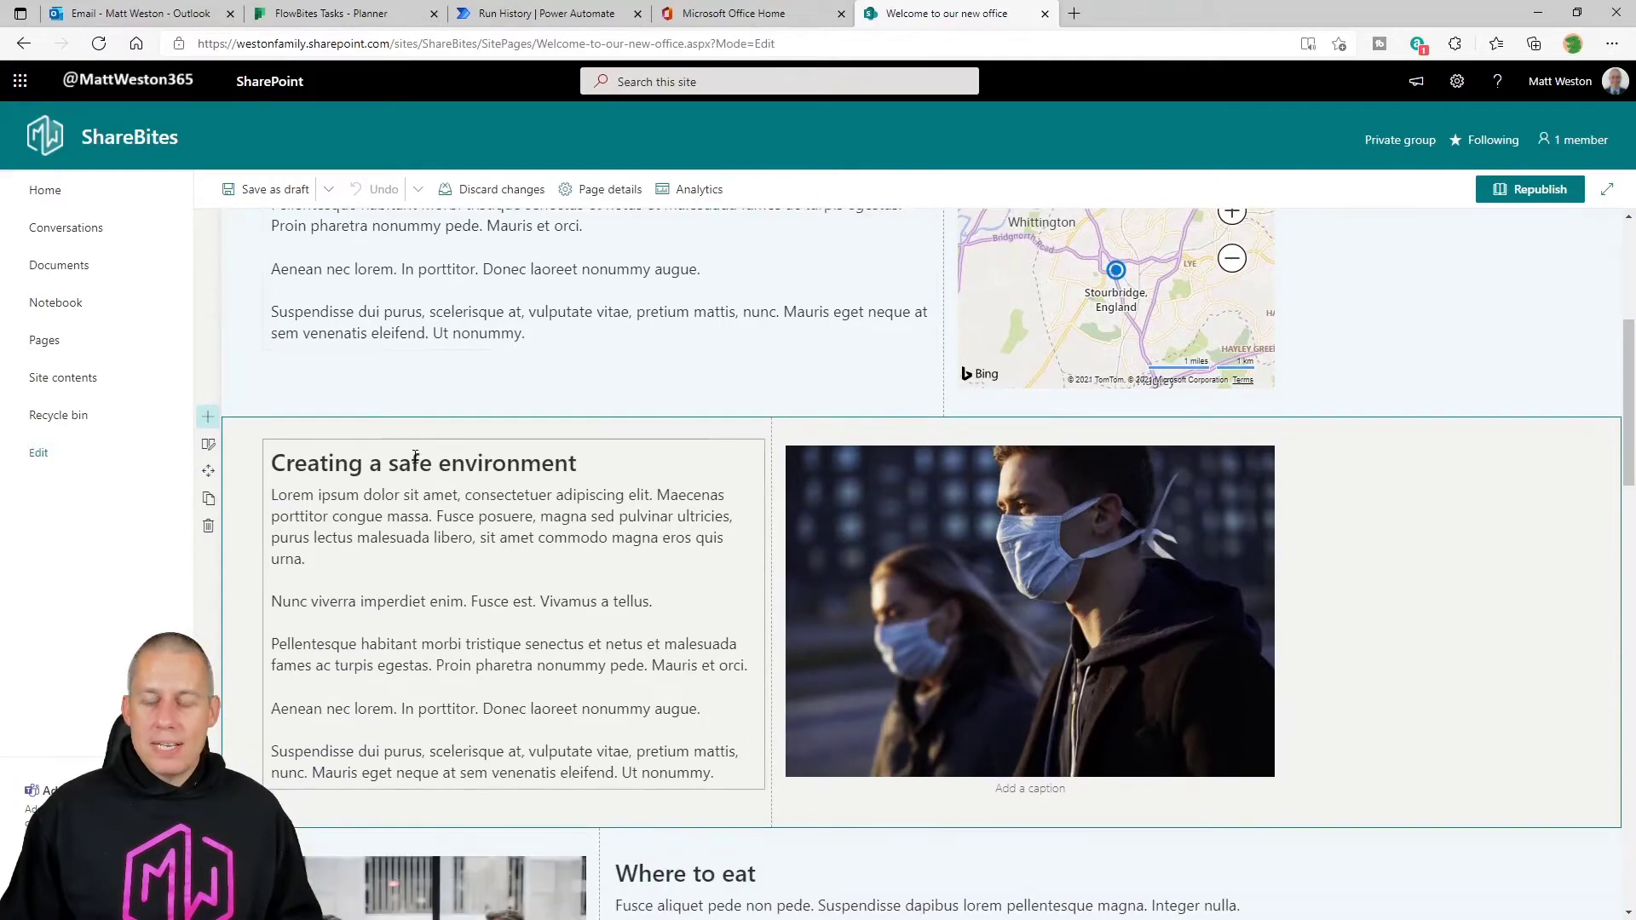
{"action": "scroll", "coordinate": [418, 461], "scroll_direction": "down", "scroll_amount": 6}
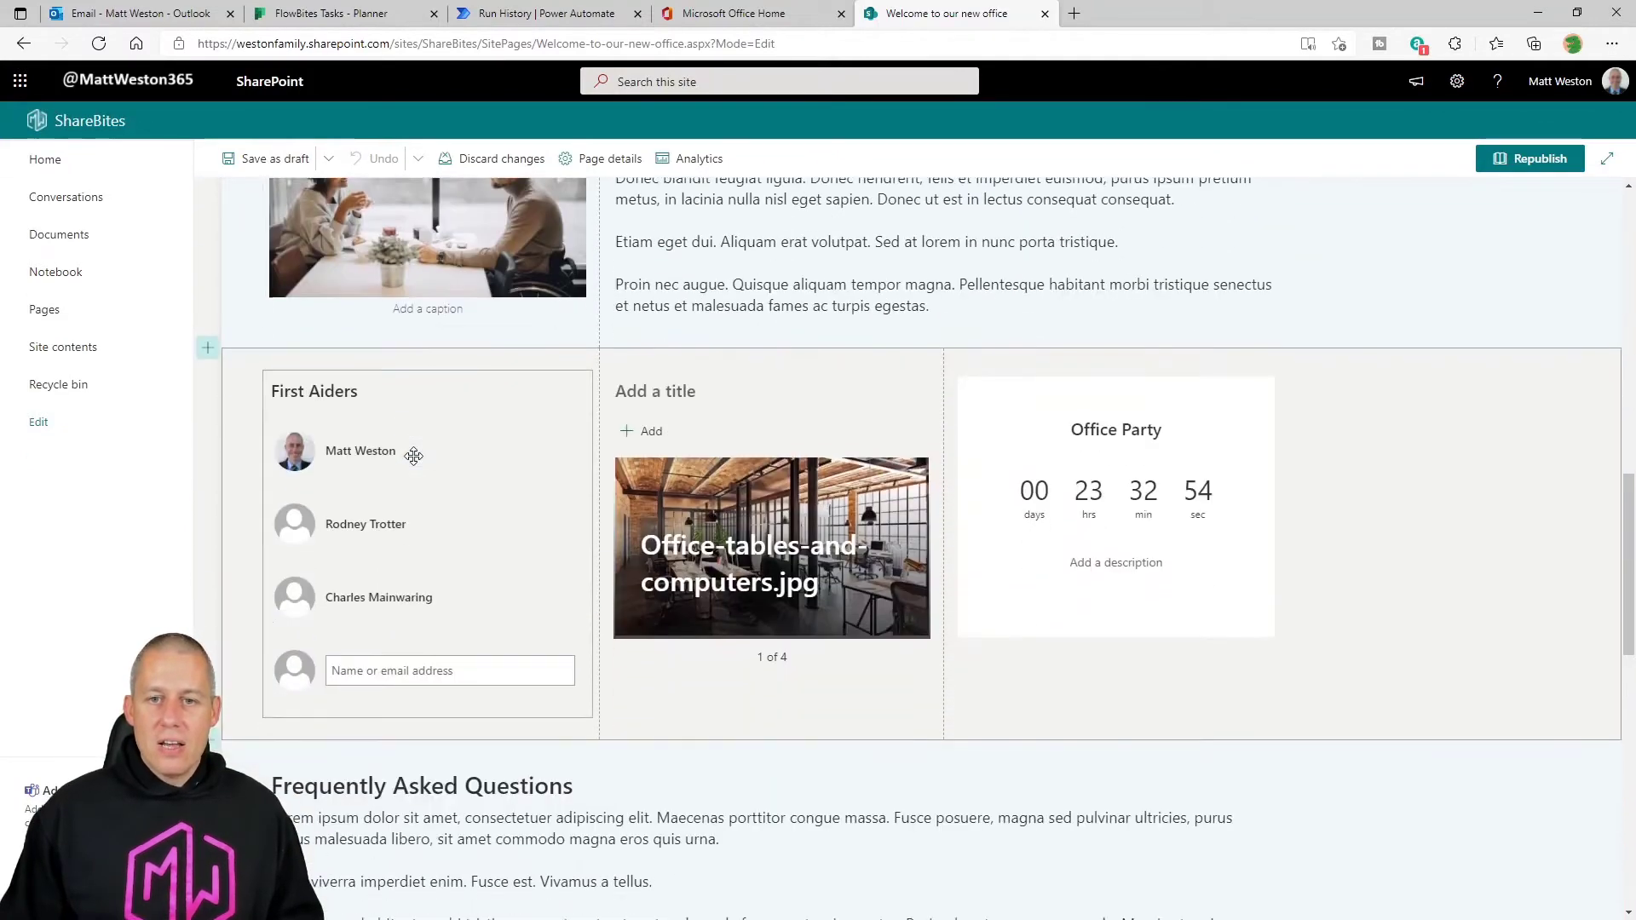
{"action": "scroll", "coordinate": [435, 469], "scroll_direction": "down", "scroll_amount": 5}
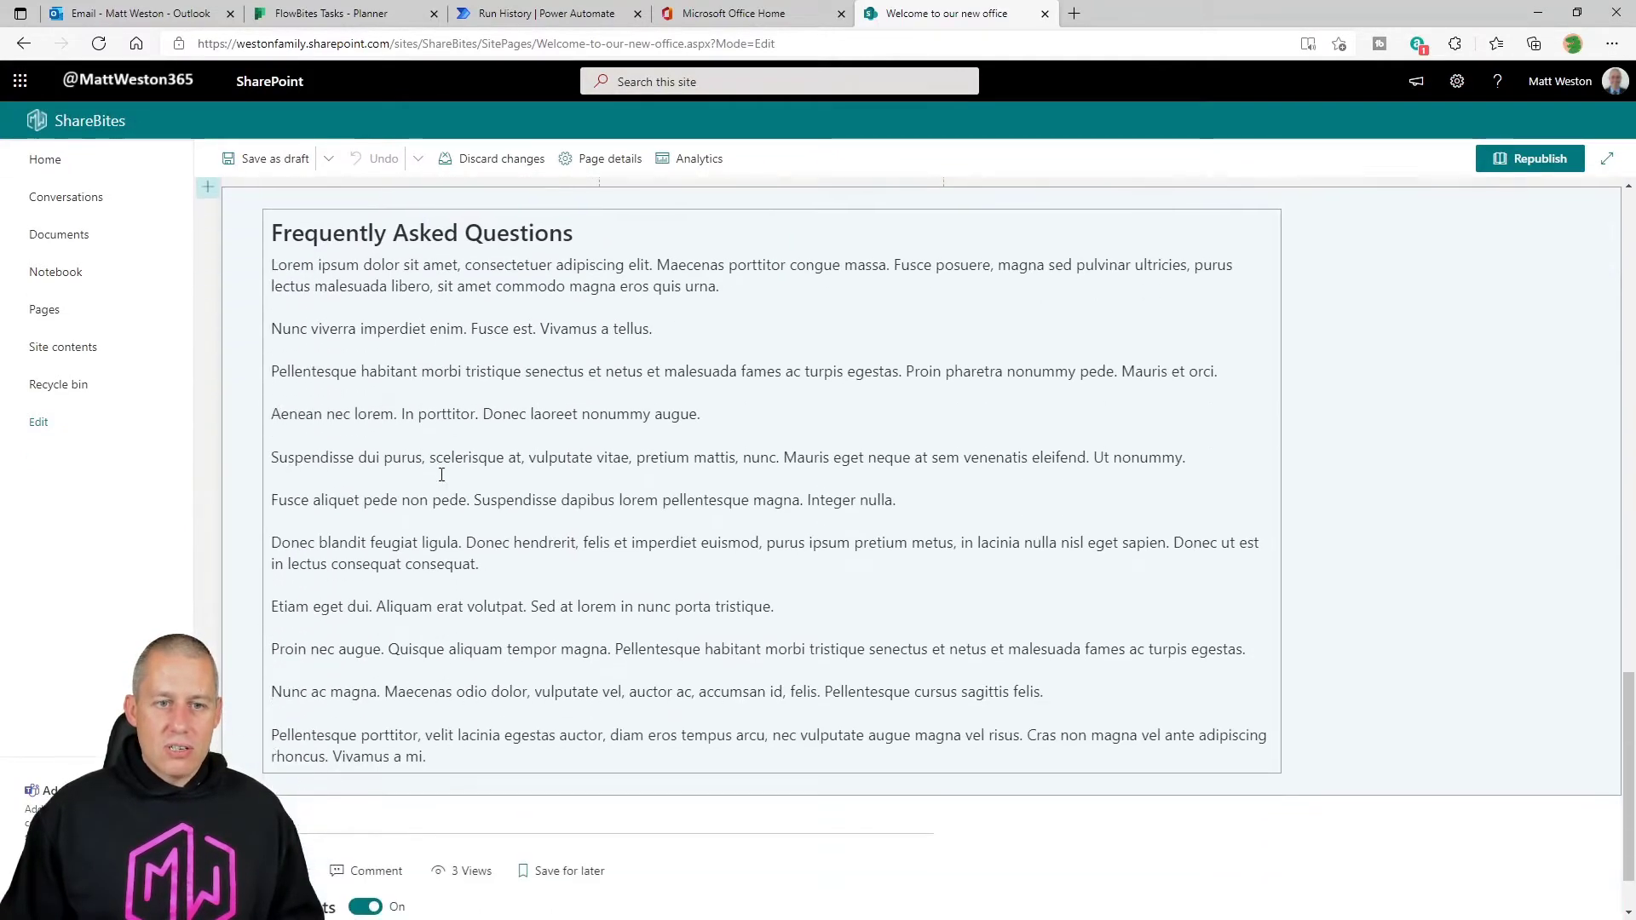
{"action": "scroll", "coordinate": [440, 474], "scroll_direction": "up", "scroll_amount": 5}
{"action": "scroll", "coordinate": [442, 475], "scroll_direction": "up", "scroll_amount": 6}
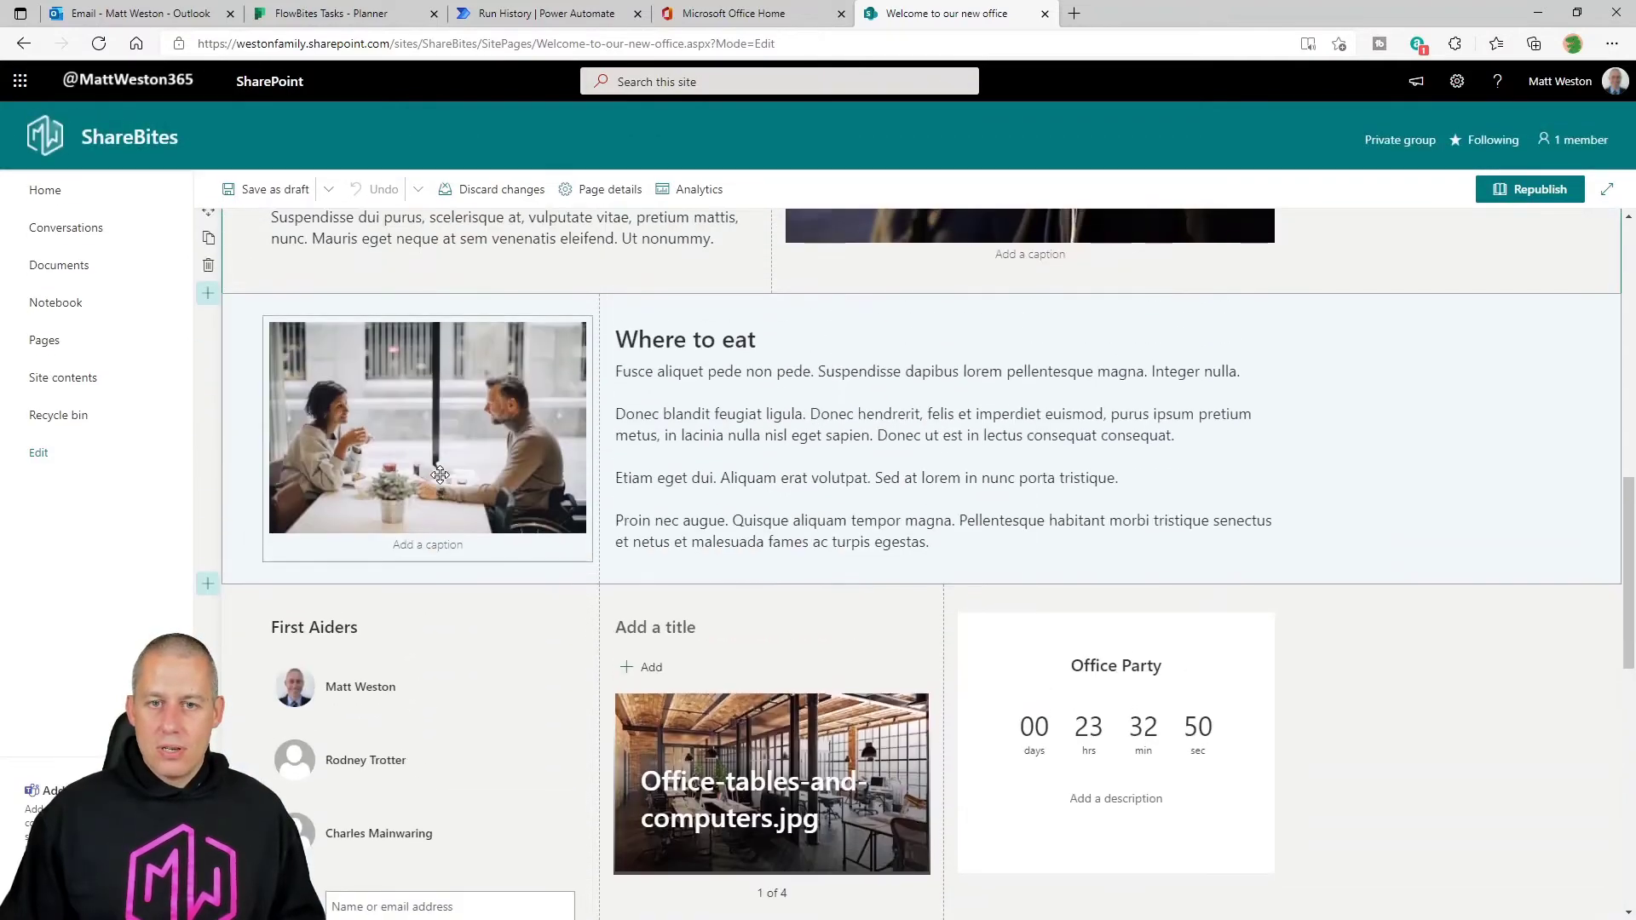
{"action": "scroll", "coordinate": [442, 475], "scroll_direction": "up", "scroll_amount": 4}
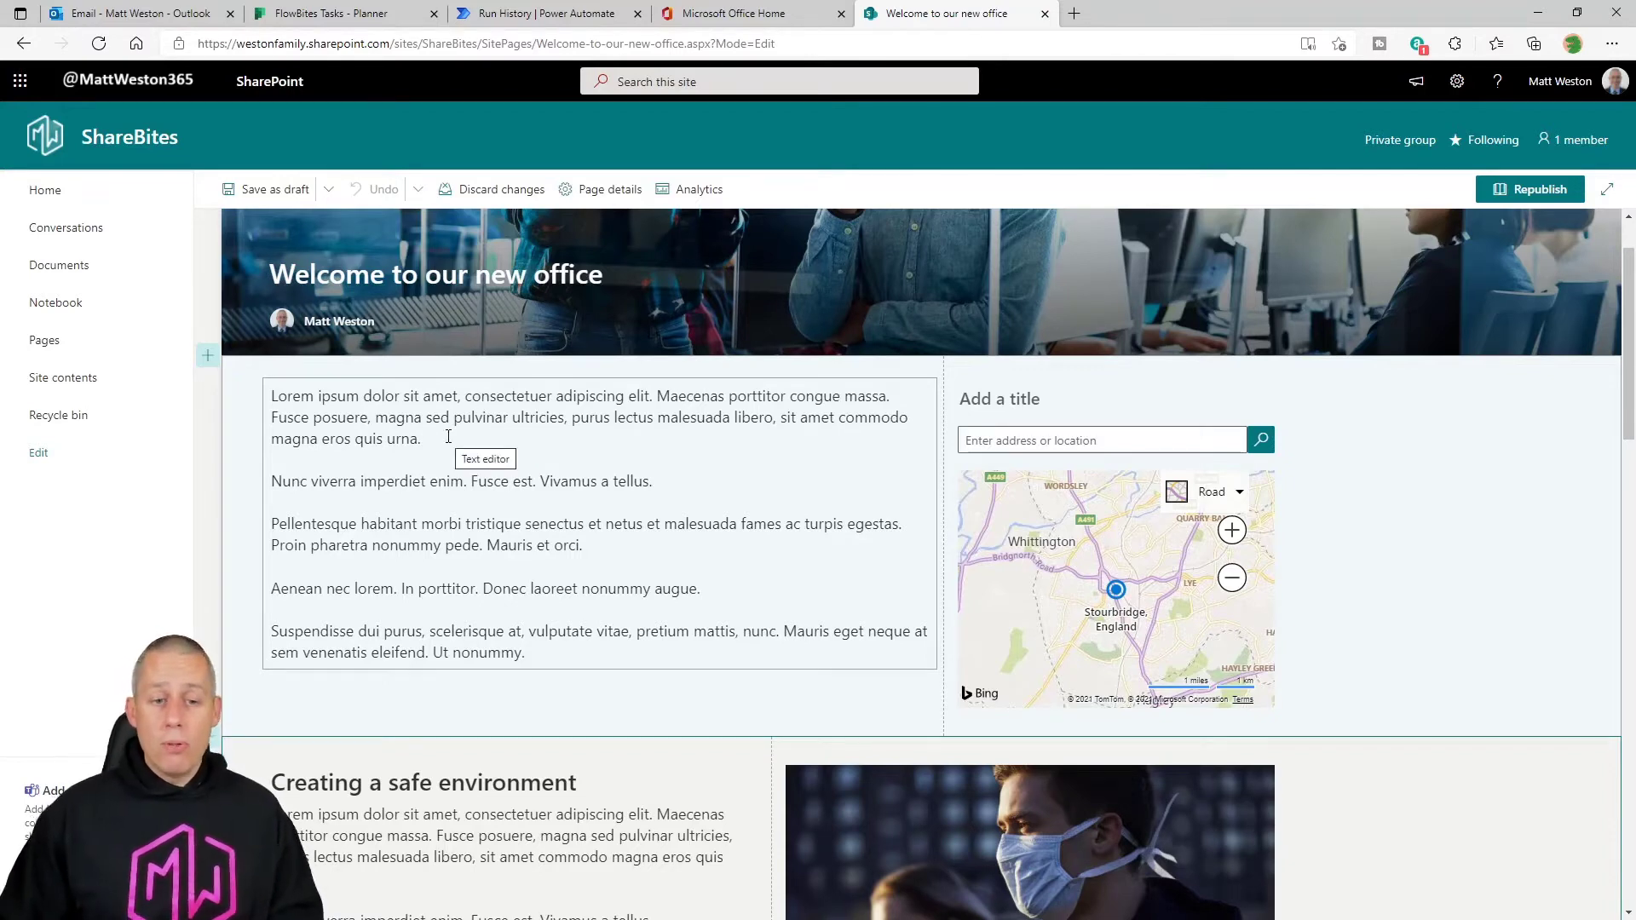
{"action": "scroll", "coordinate": [448, 436], "scroll_direction": "down", "scroll_amount": 5}
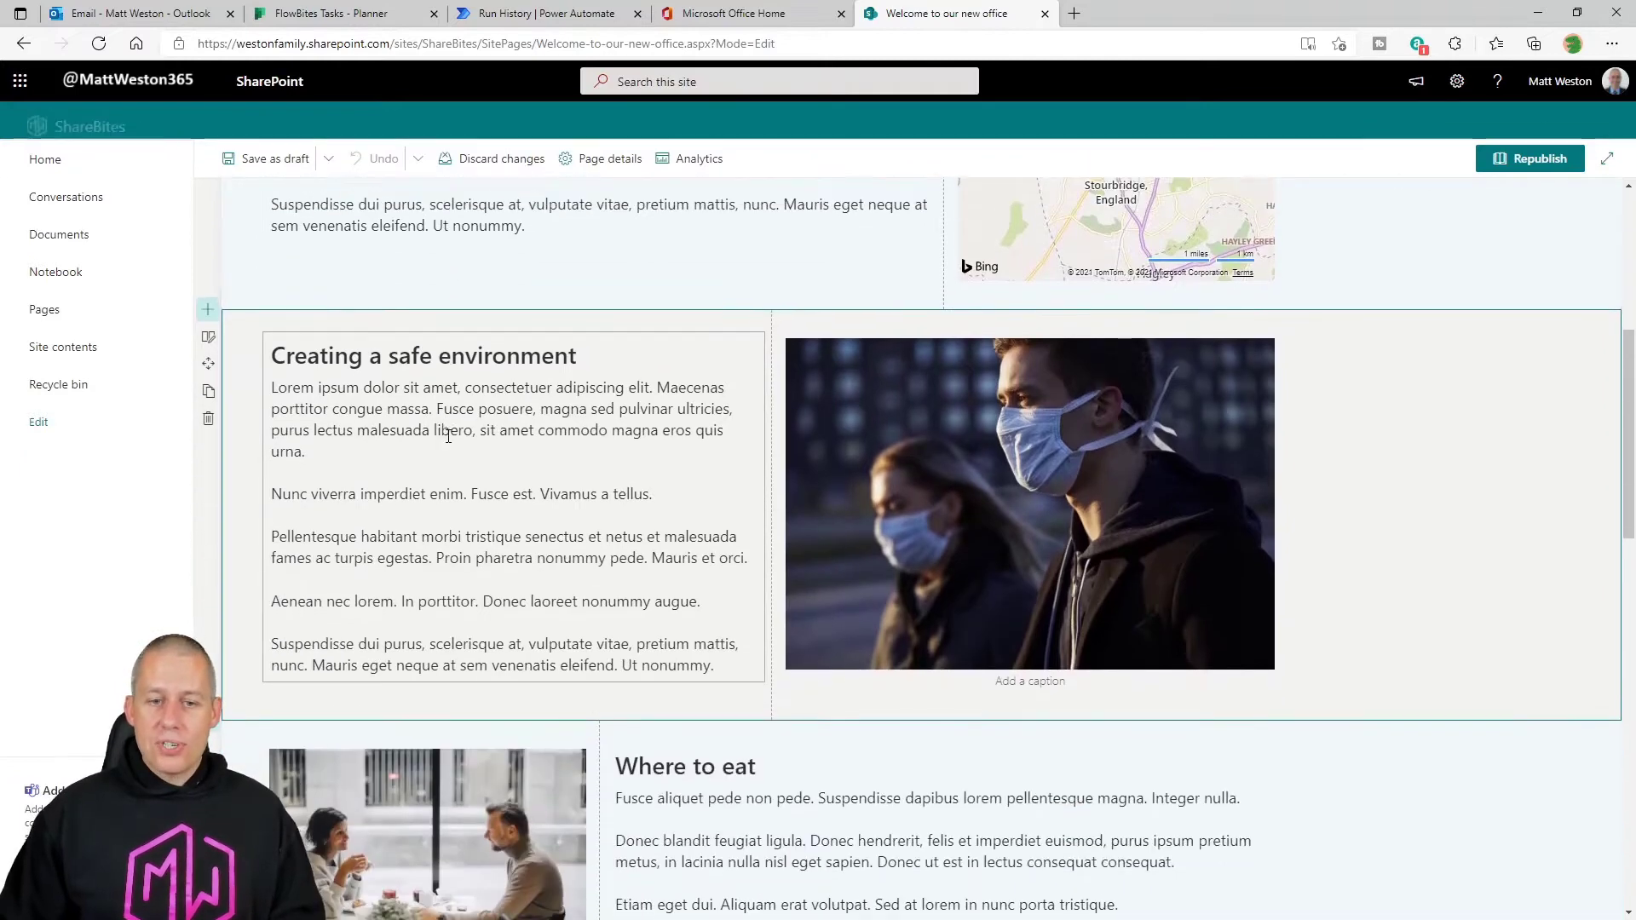
{"action": "scroll", "coordinate": [448, 437], "scroll_direction": "down", "scroll_amount": 4}
{"action": "scroll", "coordinate": [447, 434], "scroll_direction": "up", "scroll_amount": 4}
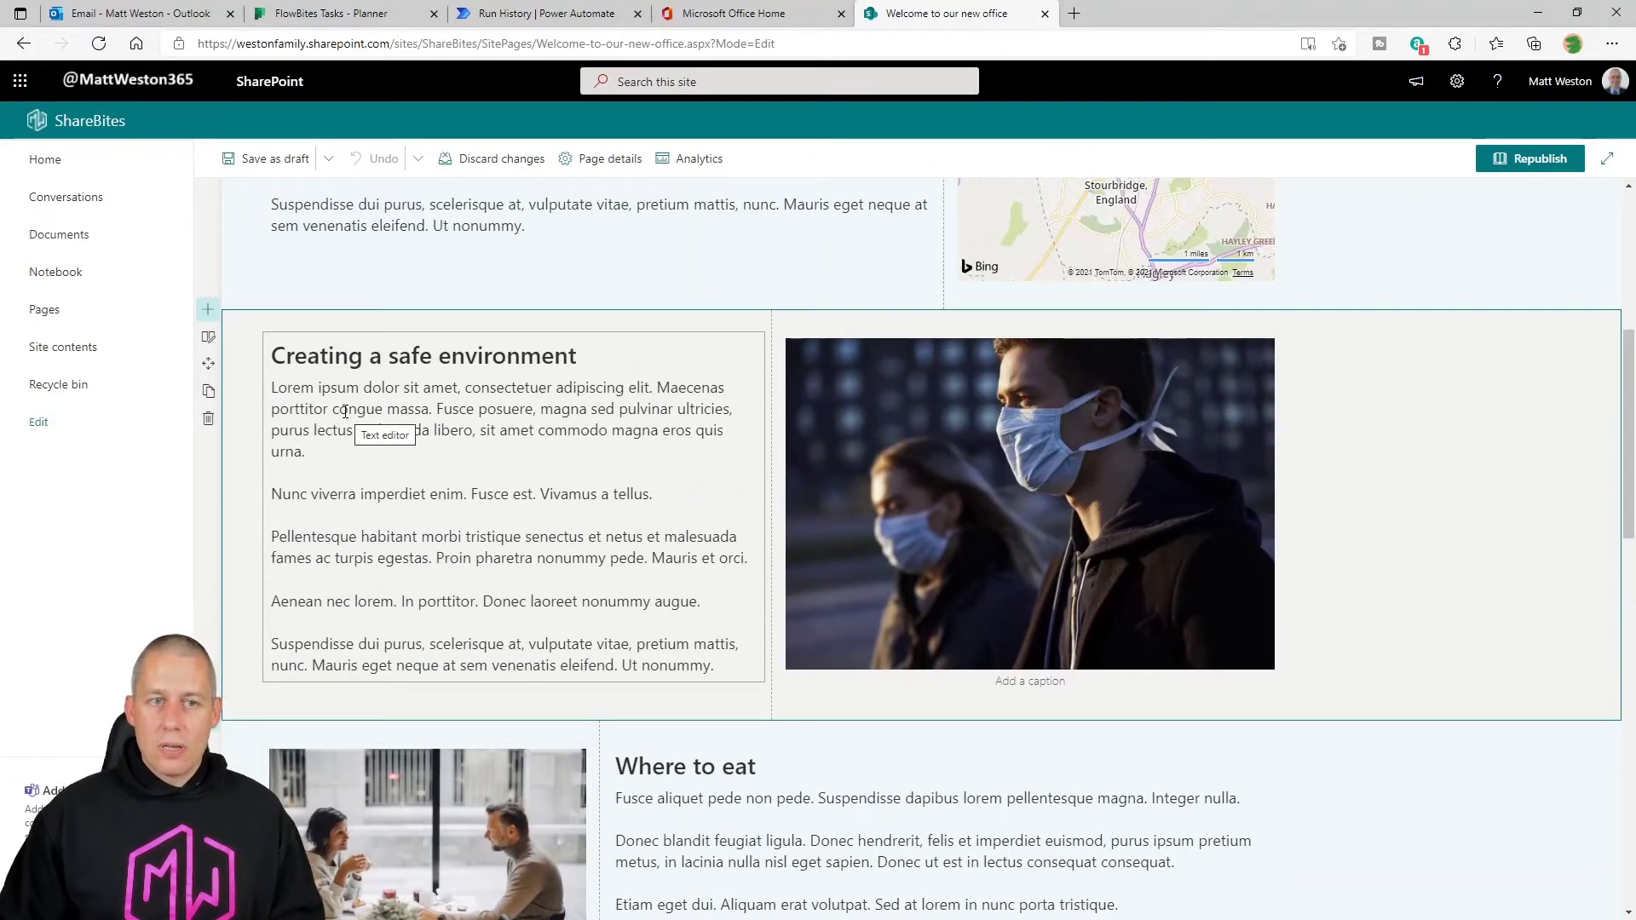
- Open the Creating a safe environment section settings and toggle Make this section collapsible
{"action": "left_click", "coordinate": [209, 338]}
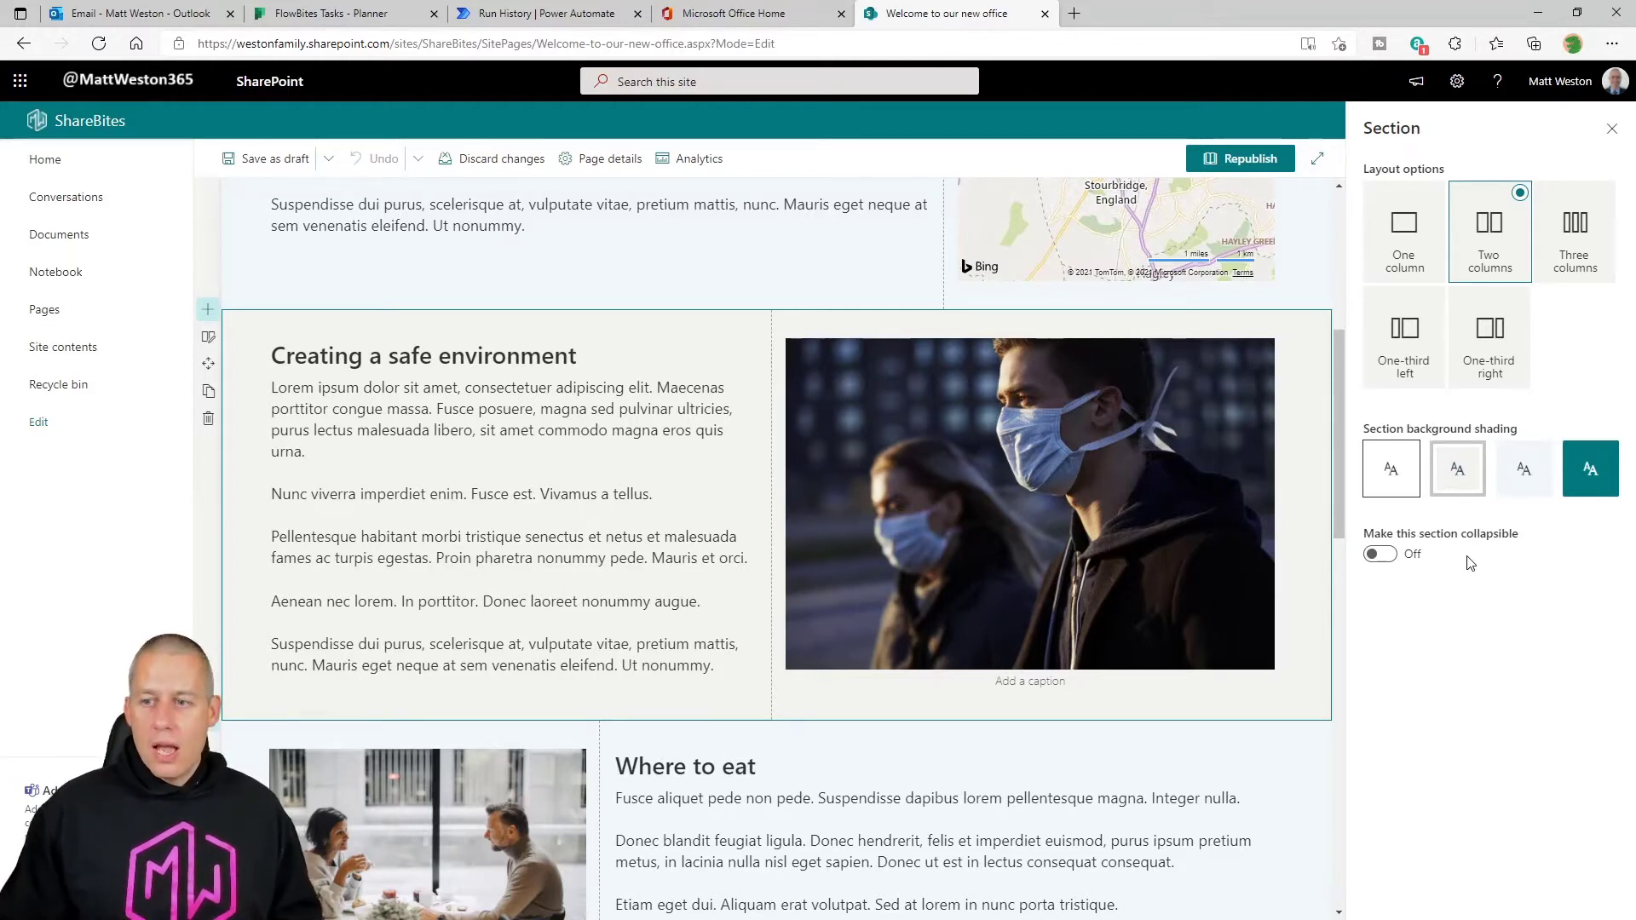
{"action": "left_click", "coordinate": [1380, 554]}
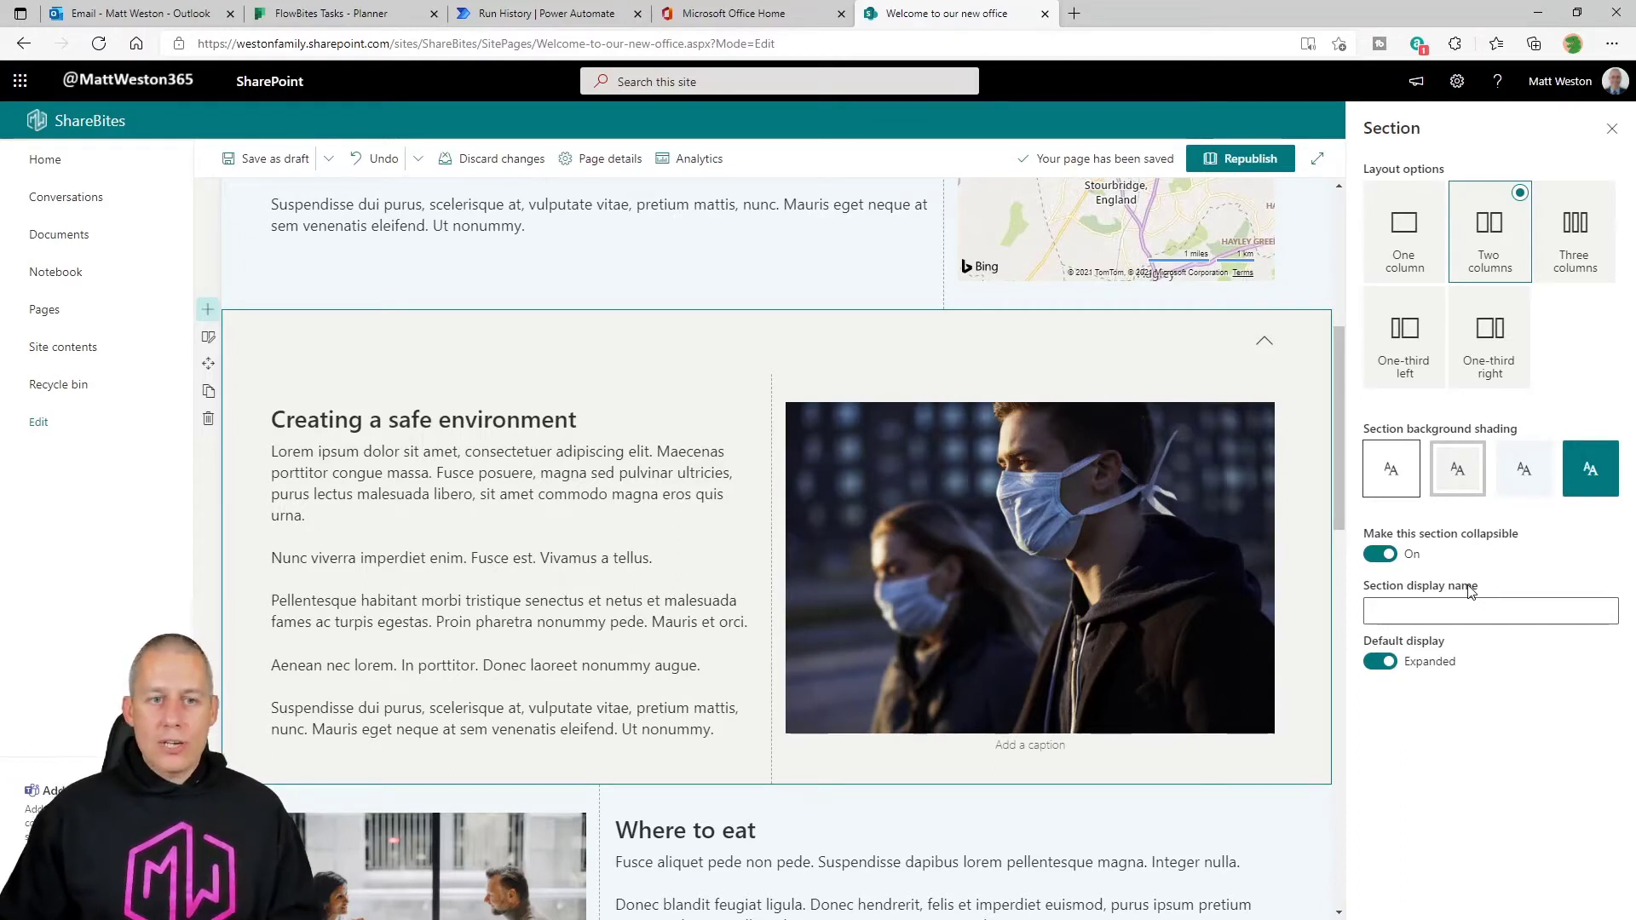
- Give the section the display name 'Creating a safe environment'
{"action": "left_click_drag", "start_coordinate": [271, 420], "coordinate": [581, 418]}
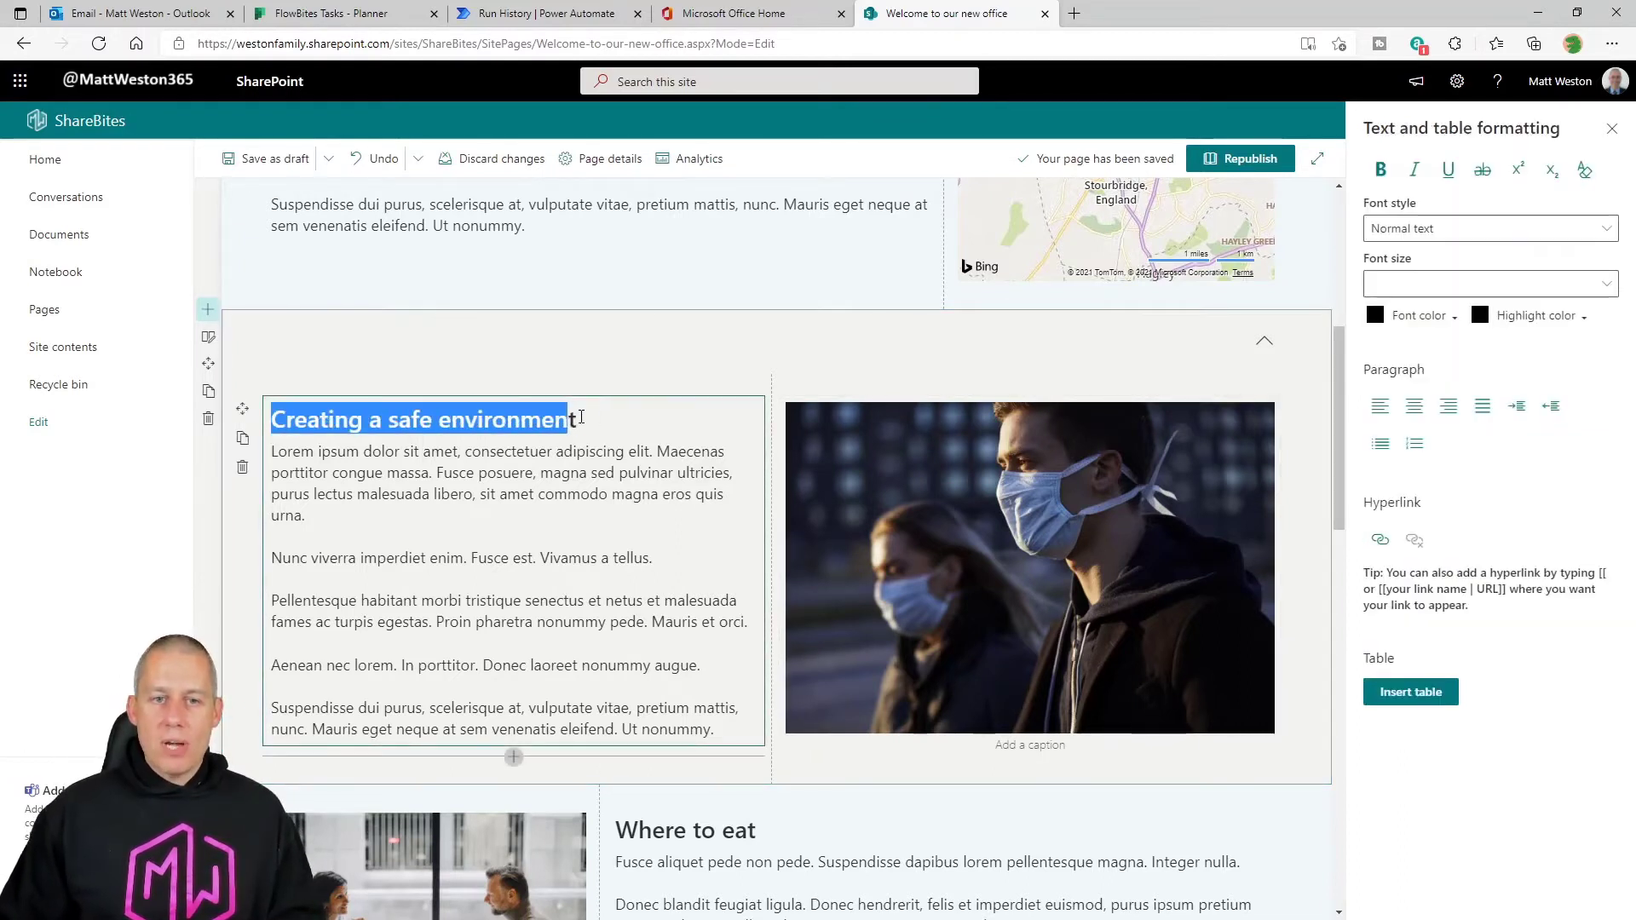
{"action": "left_click", "coordinate": [208, 336]}
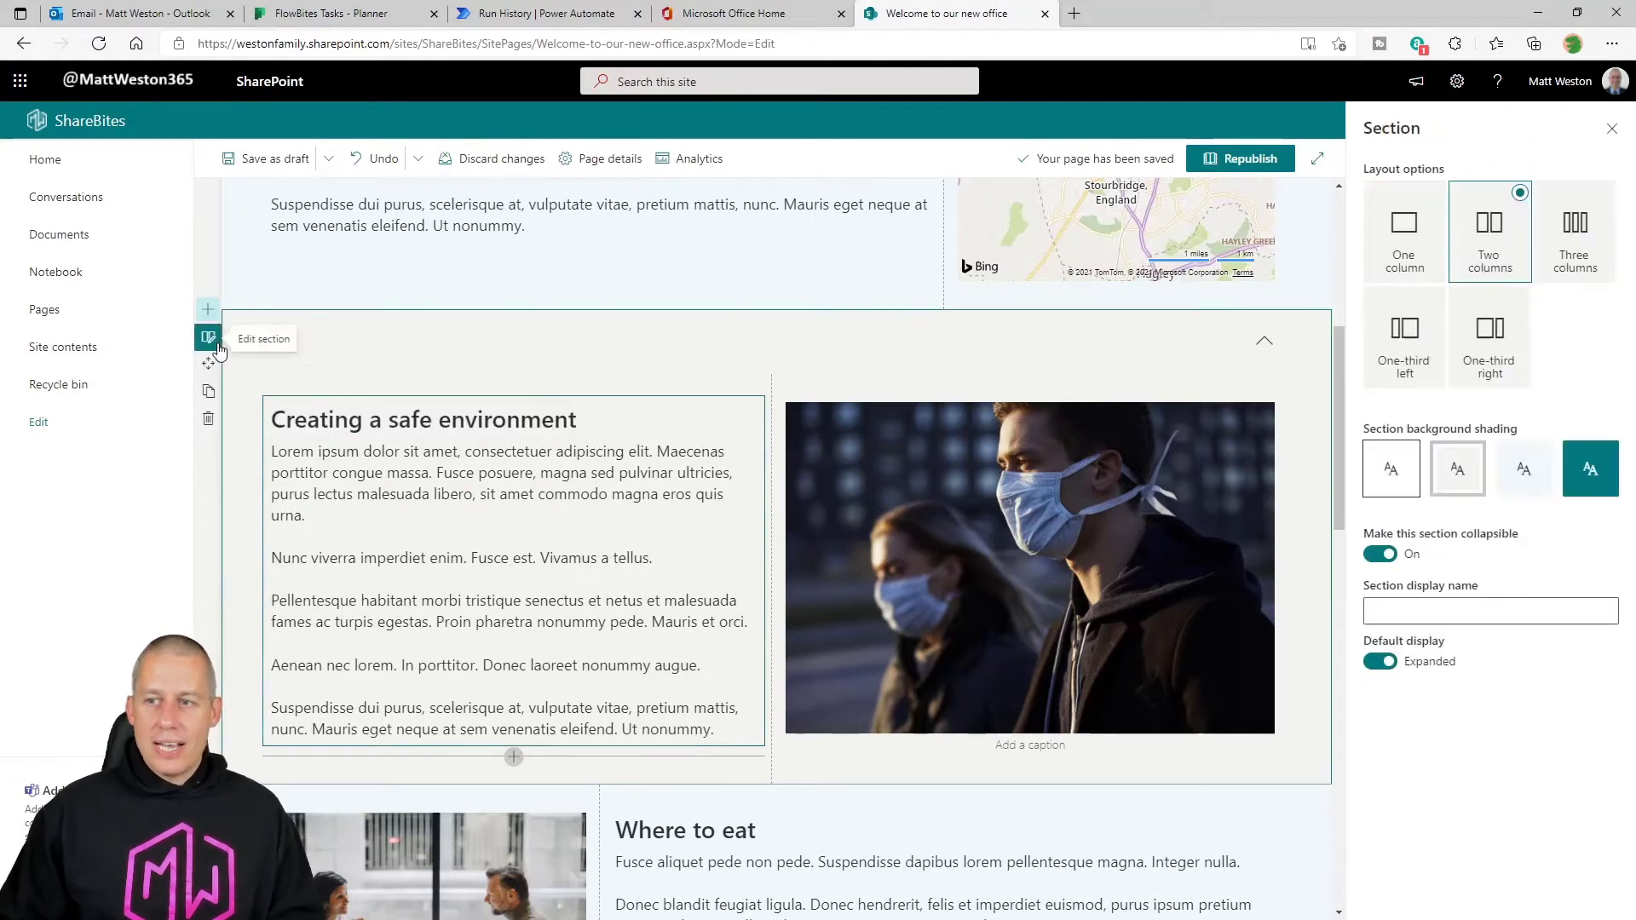
{"action": "left_click", "coordinate": [1441, 611]}
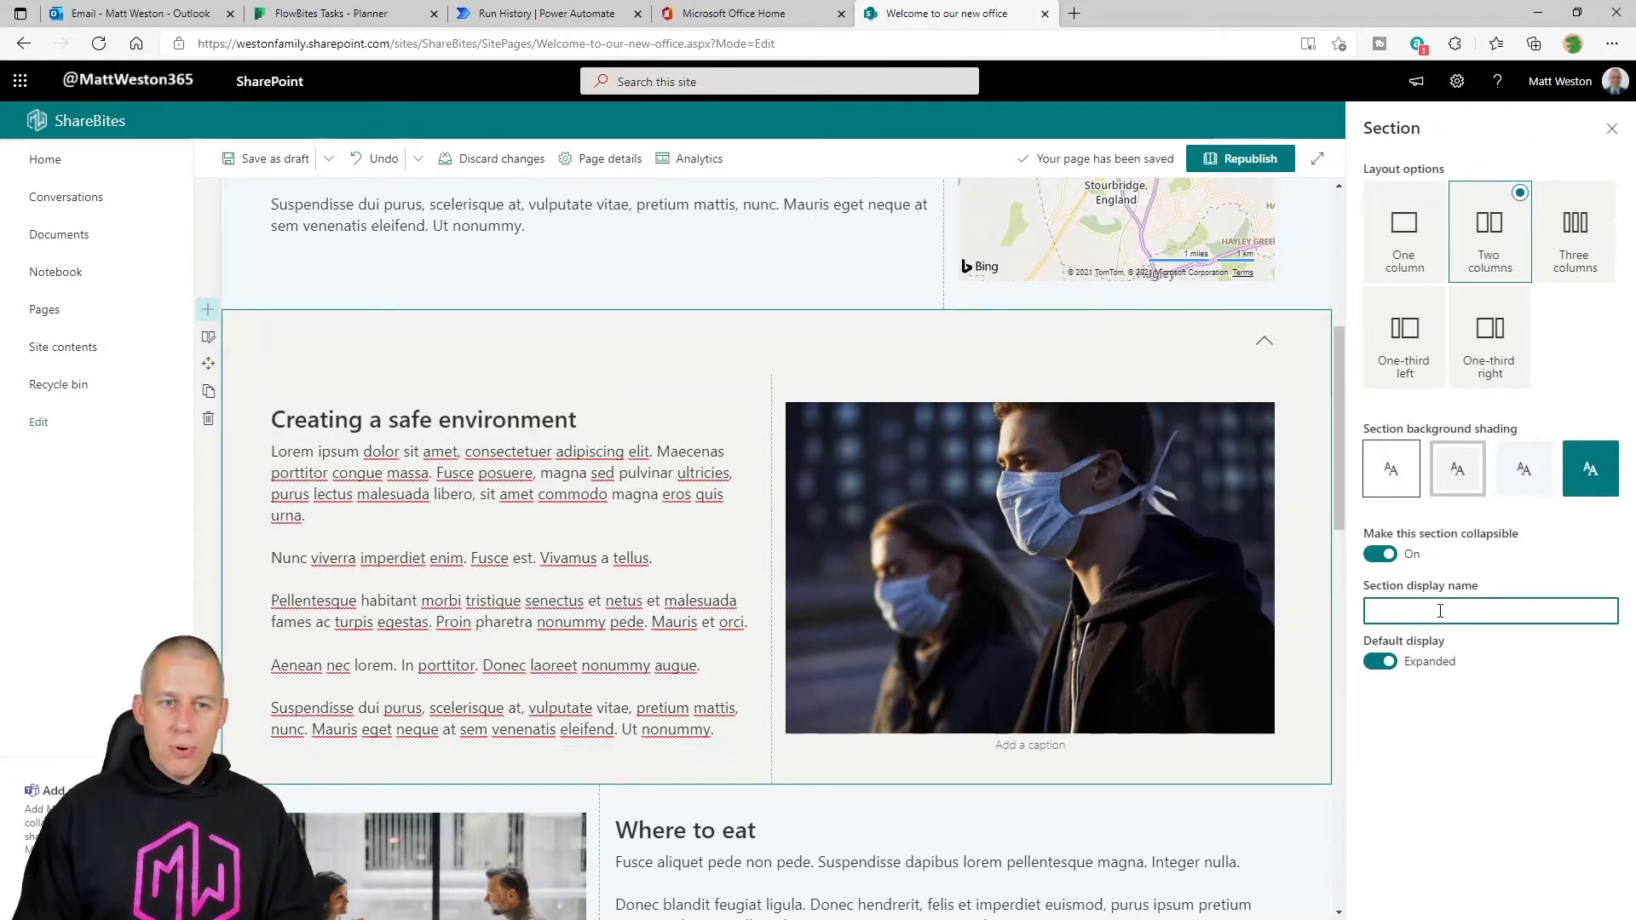
{"action": "type", "text": "Creating a s"}
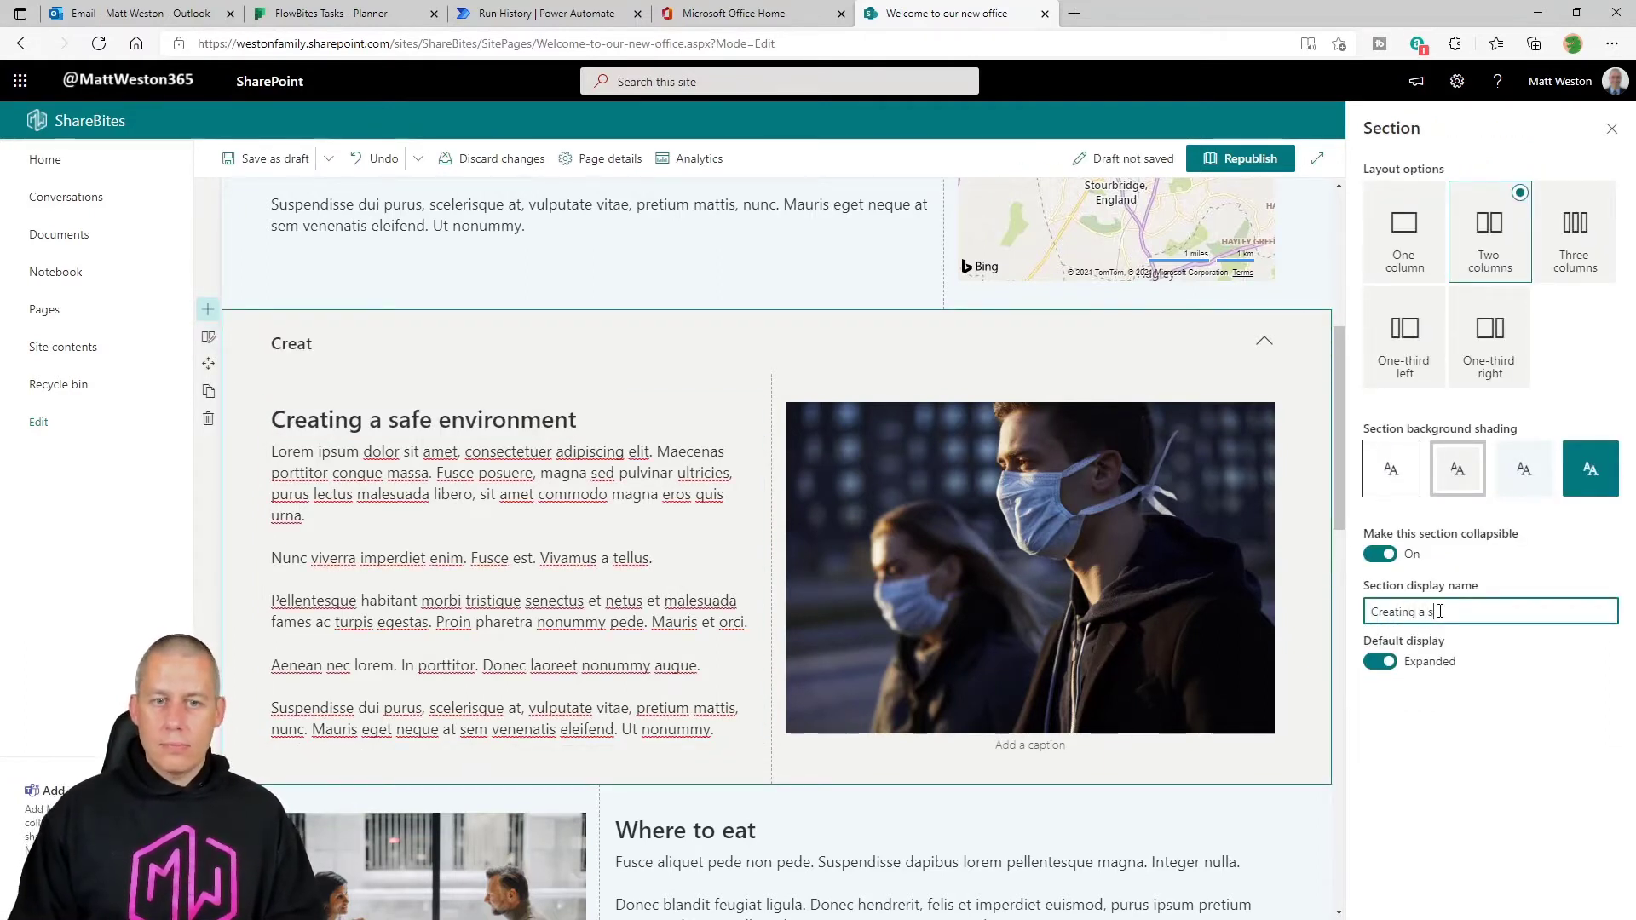
{"action": "type", "text": "afe environment"}
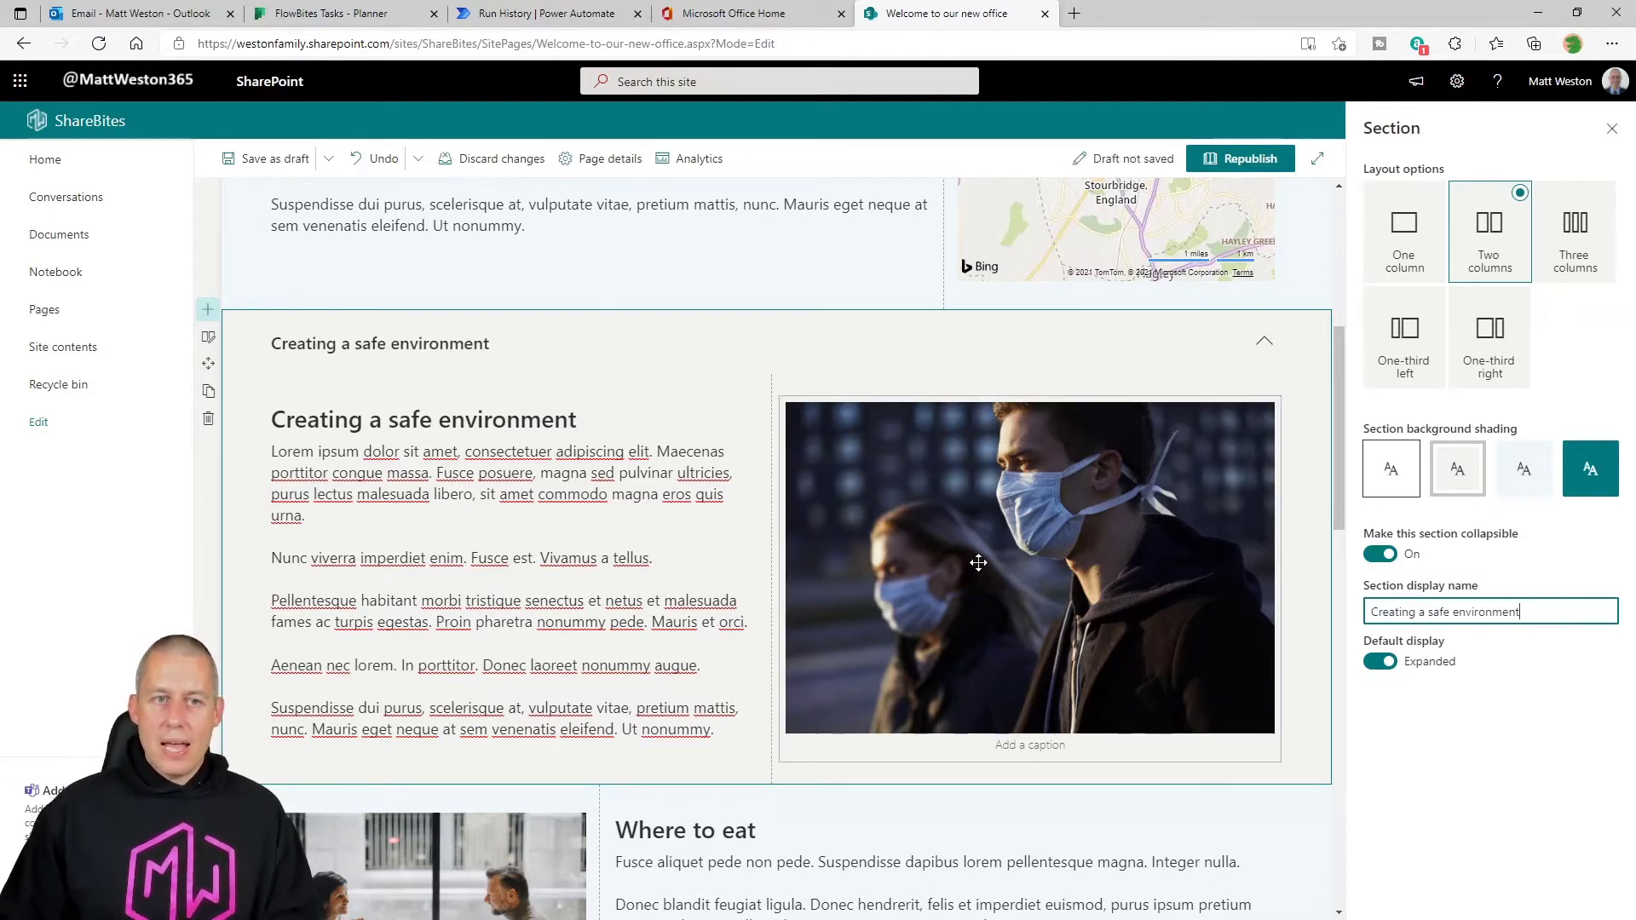
- Delete the old heading line and set the first paragraph to Normal text
{"action": "left_click_drag", "start_coordinate": [577, 420], "coordinate": [245, 416]}
{"action": "key", "text": "Delete"}
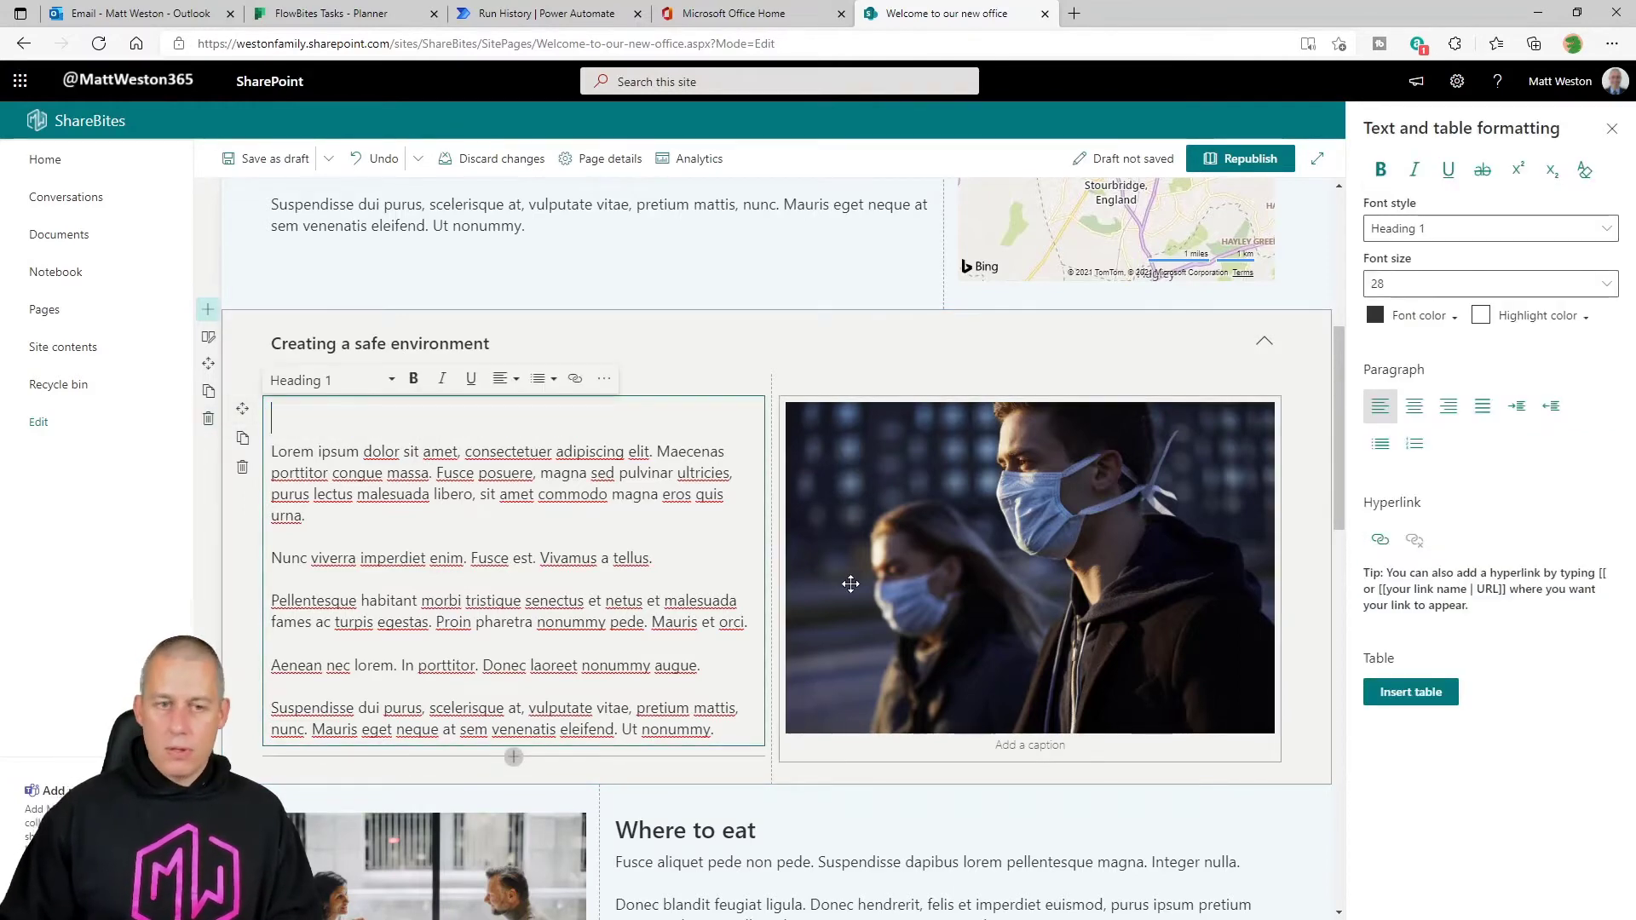
{"action": "key", "text": "Delete"}
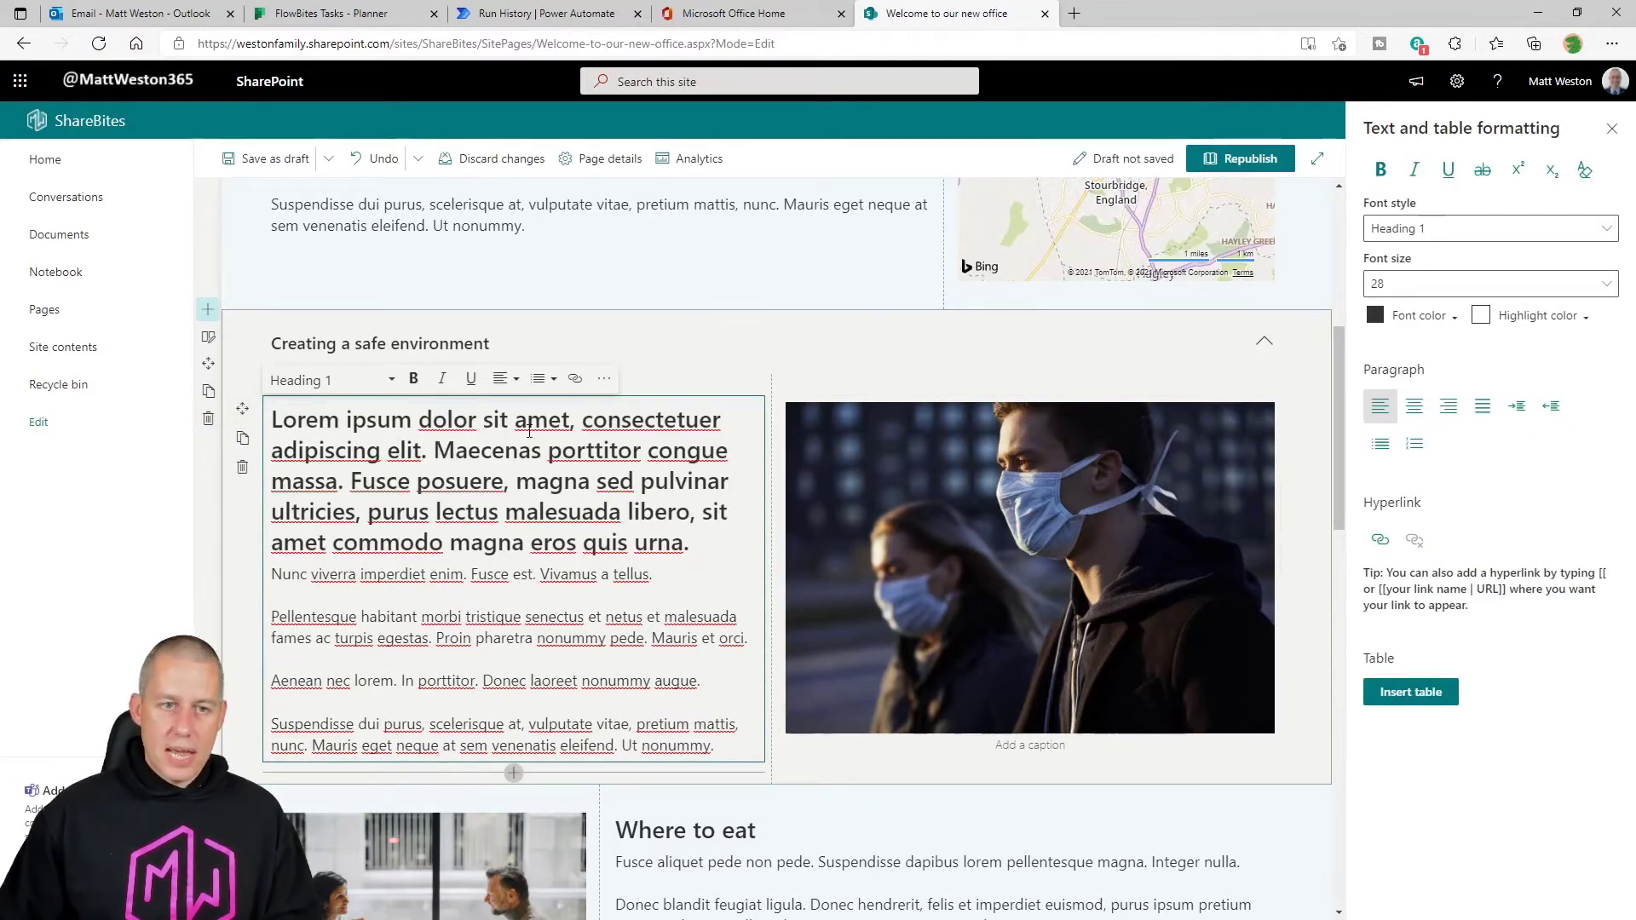
{"action": "triple_click", "coordinate": [423, 433]}
{"action": "left_click", "coordinate": [328, 381]}
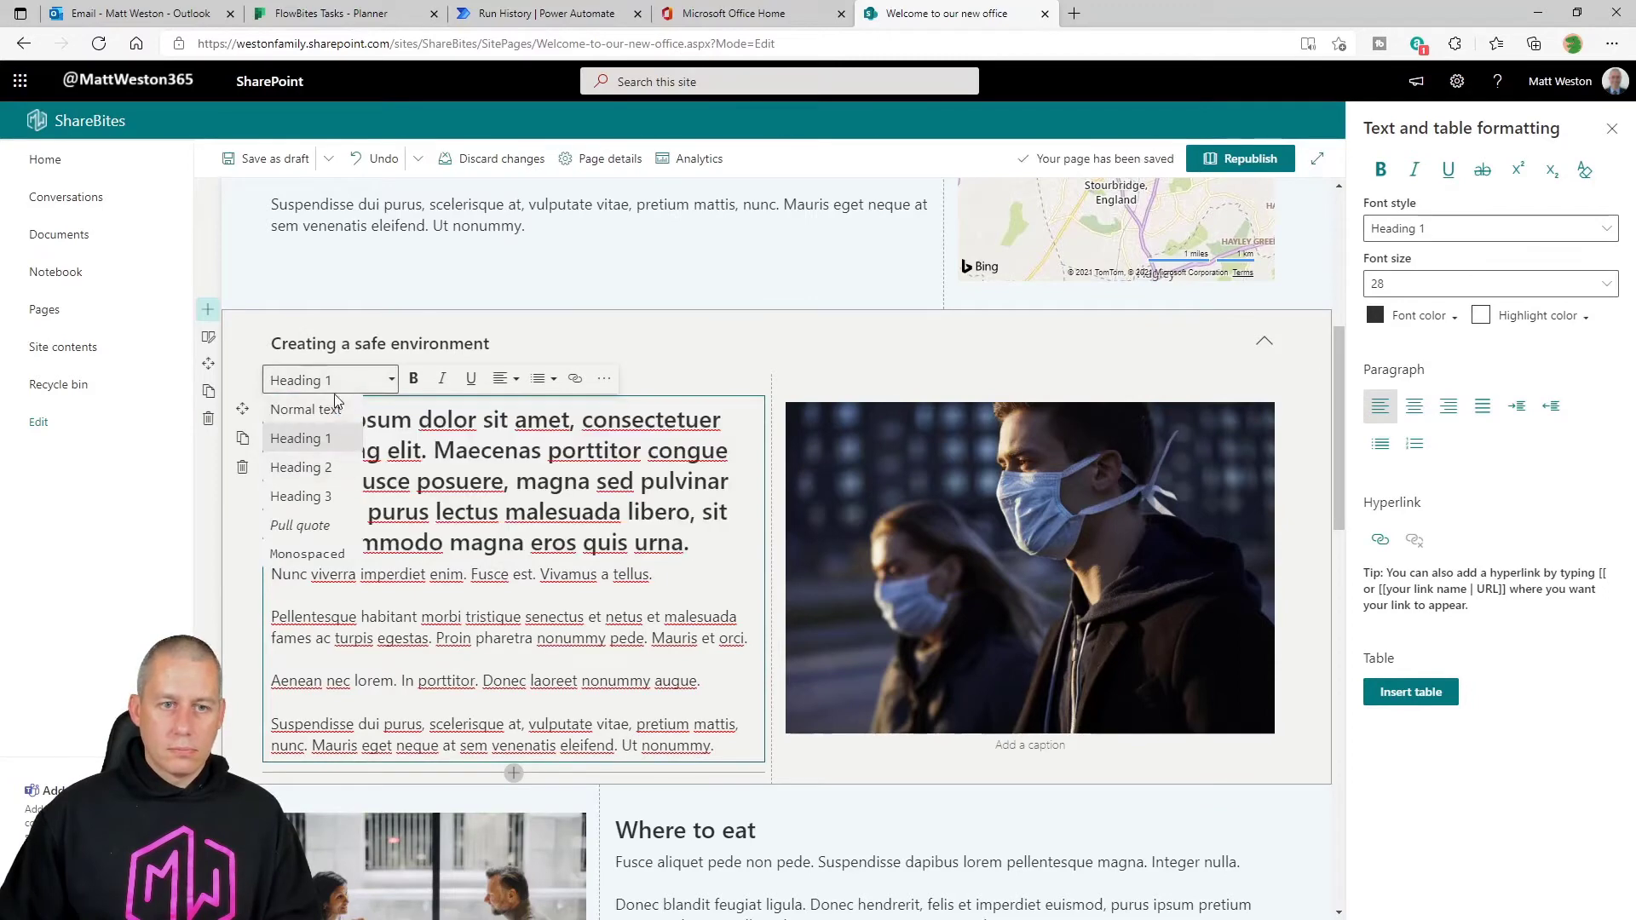
{"action": "left_click", "coordinate": [309, 405]}
{"action": "left_click", "coordinate": [526, 473]}
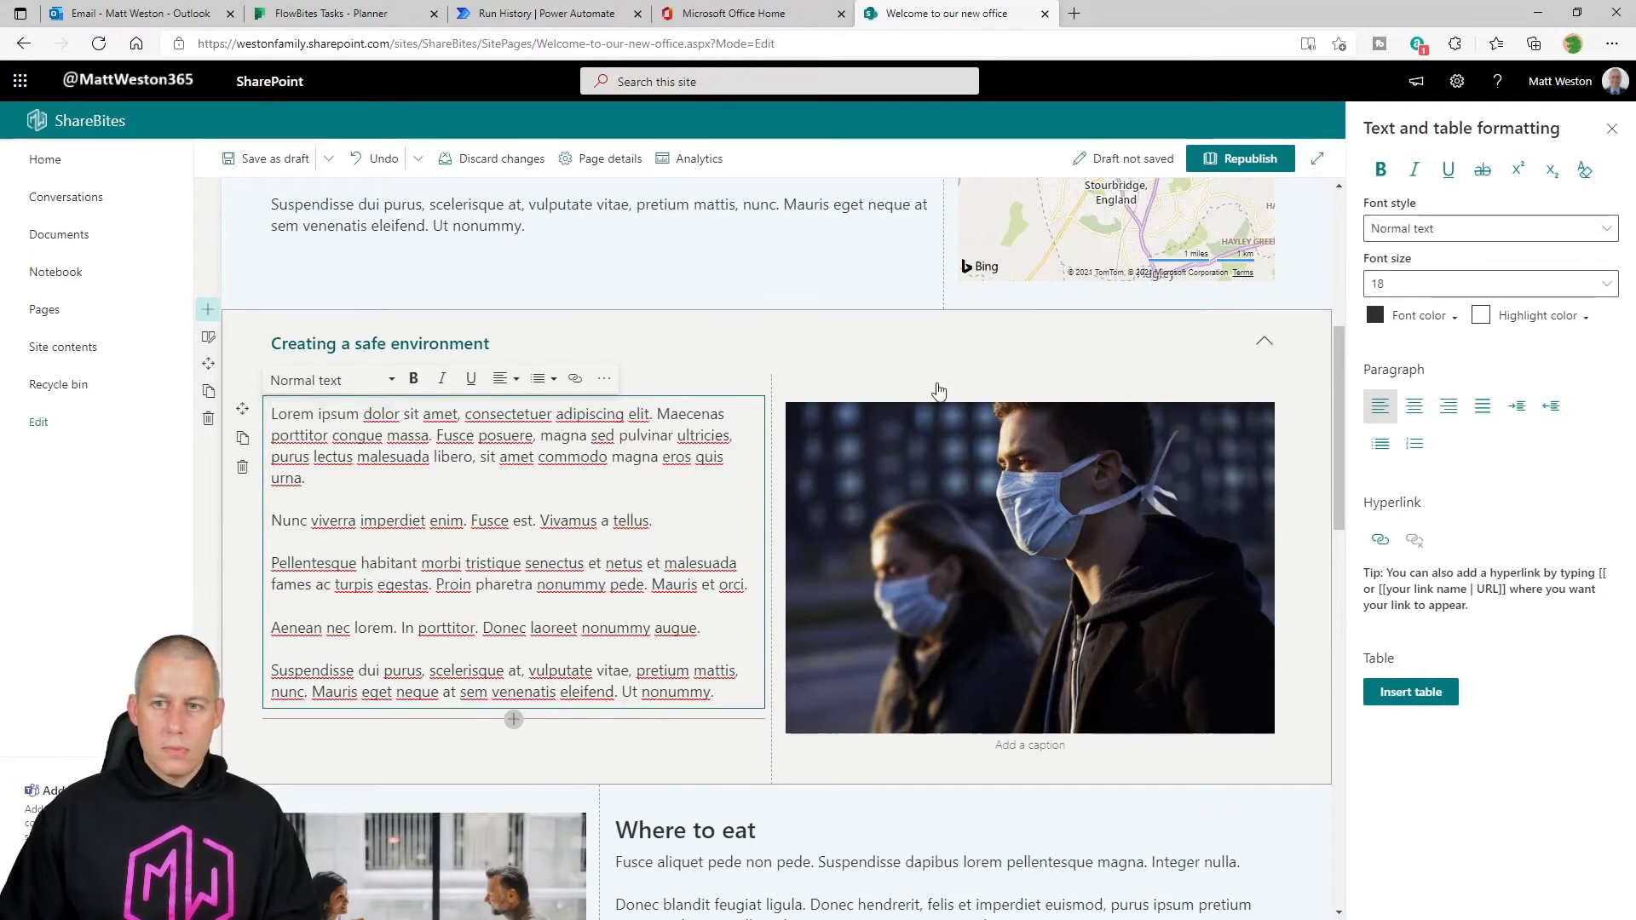
- Test the section's collapse arrow, collapsing and expanding it twice, leaving it expanded
{"action": "left_click", "coordinate": [208, 337]}
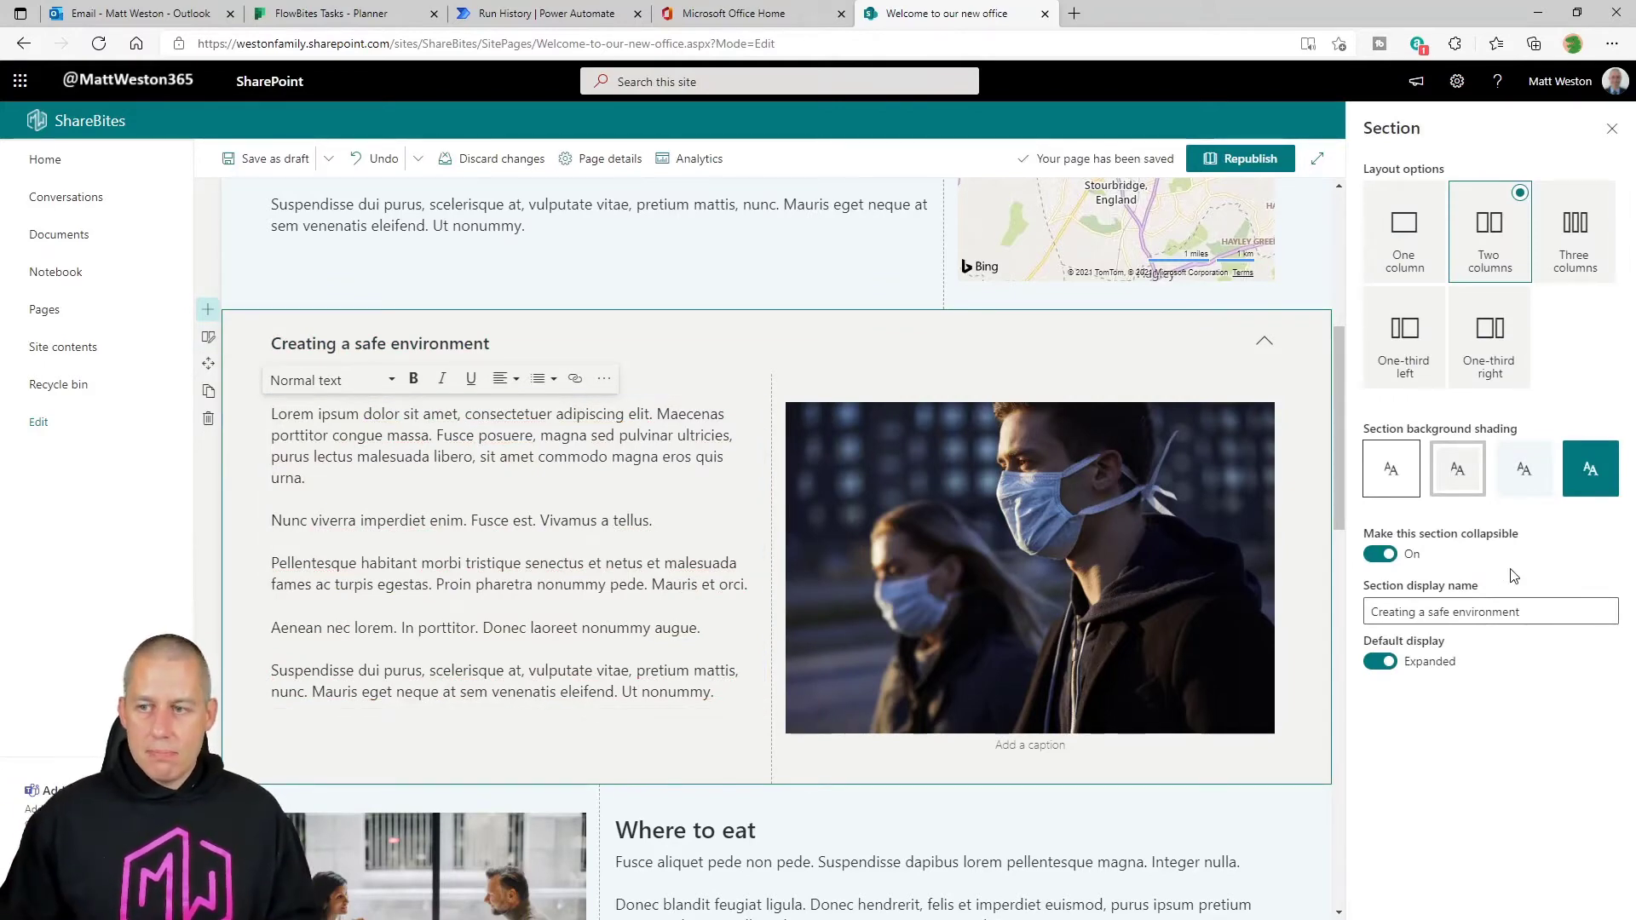
{"action": "left_click", "coordinate": [1266, 348]}
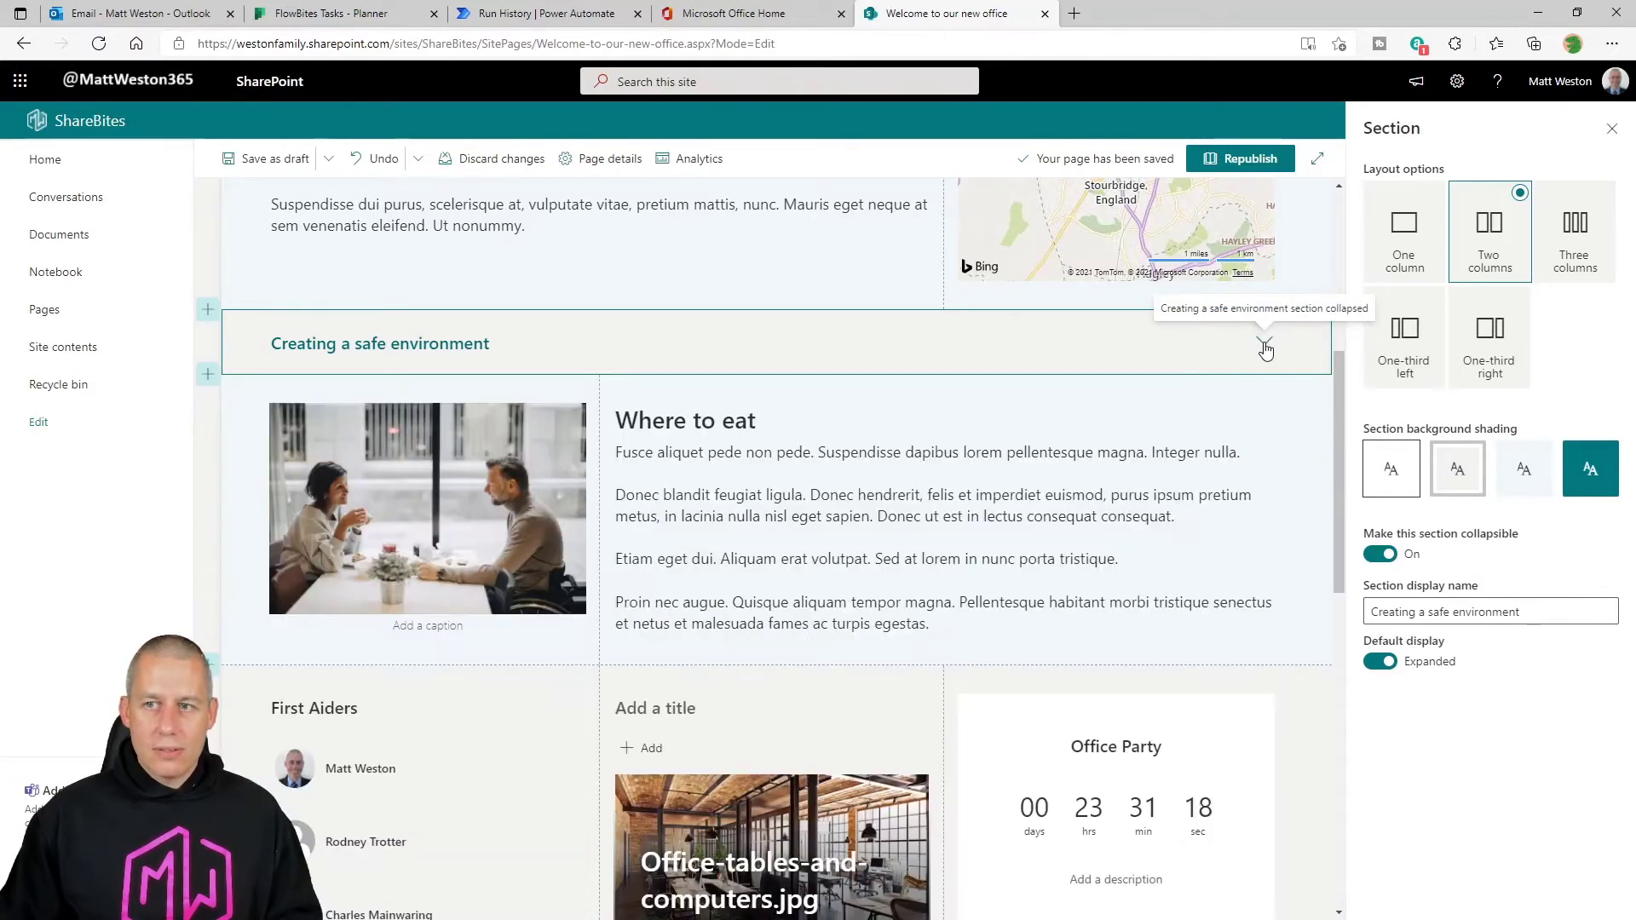
{"action": "left_click", "coordinate": [1266, 348]}
{"action": "left_click", "coordinate": [1266, 348]}
{"action": "left_click", "coordinate": [1265, 348]}
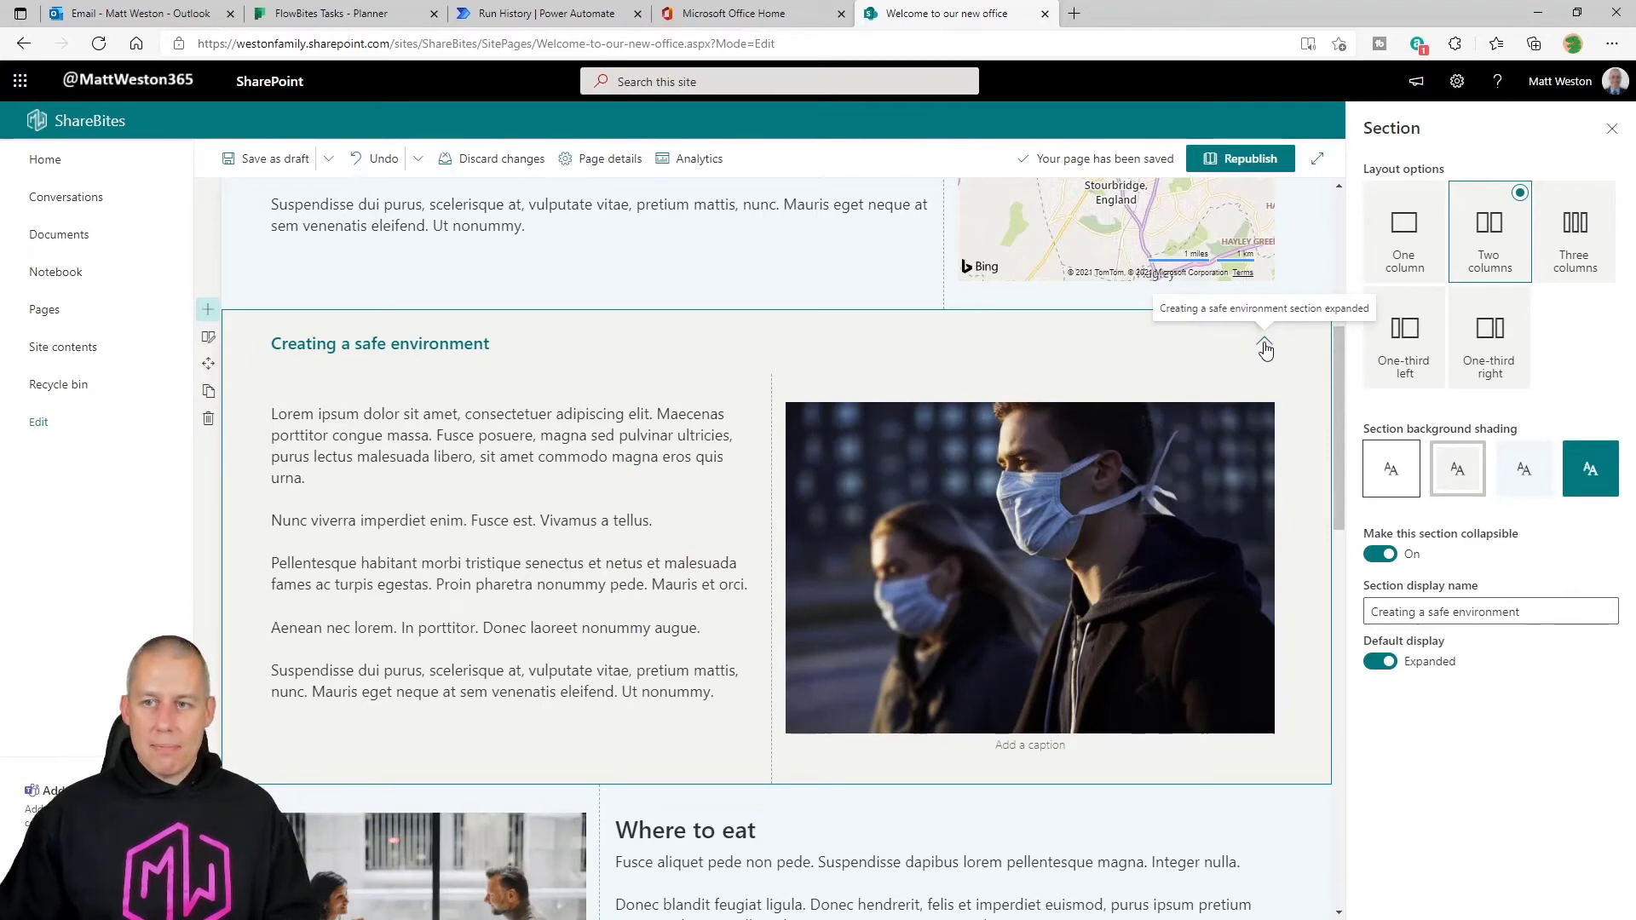
{"action": "scroll", "coordinate": [1208, 390], "scroll_direction": "down", "scroll_amount": 4}
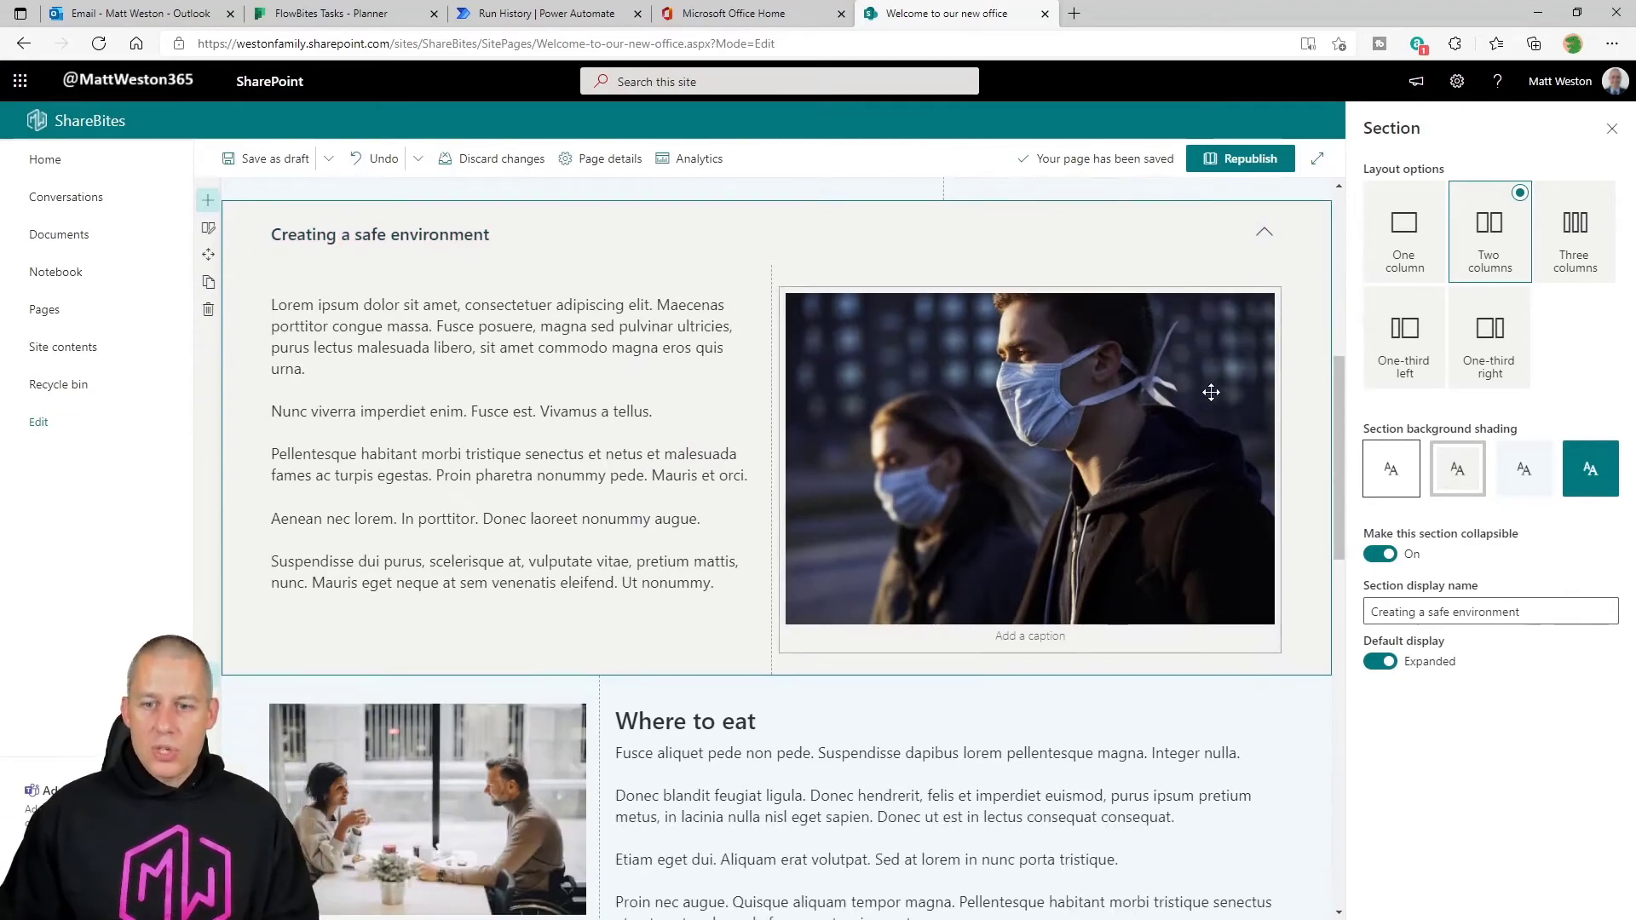
- Delete the Where to eat heading and set the first paragraph to Normal text
{"action": "left_click", "coordinate": [235, 501]}
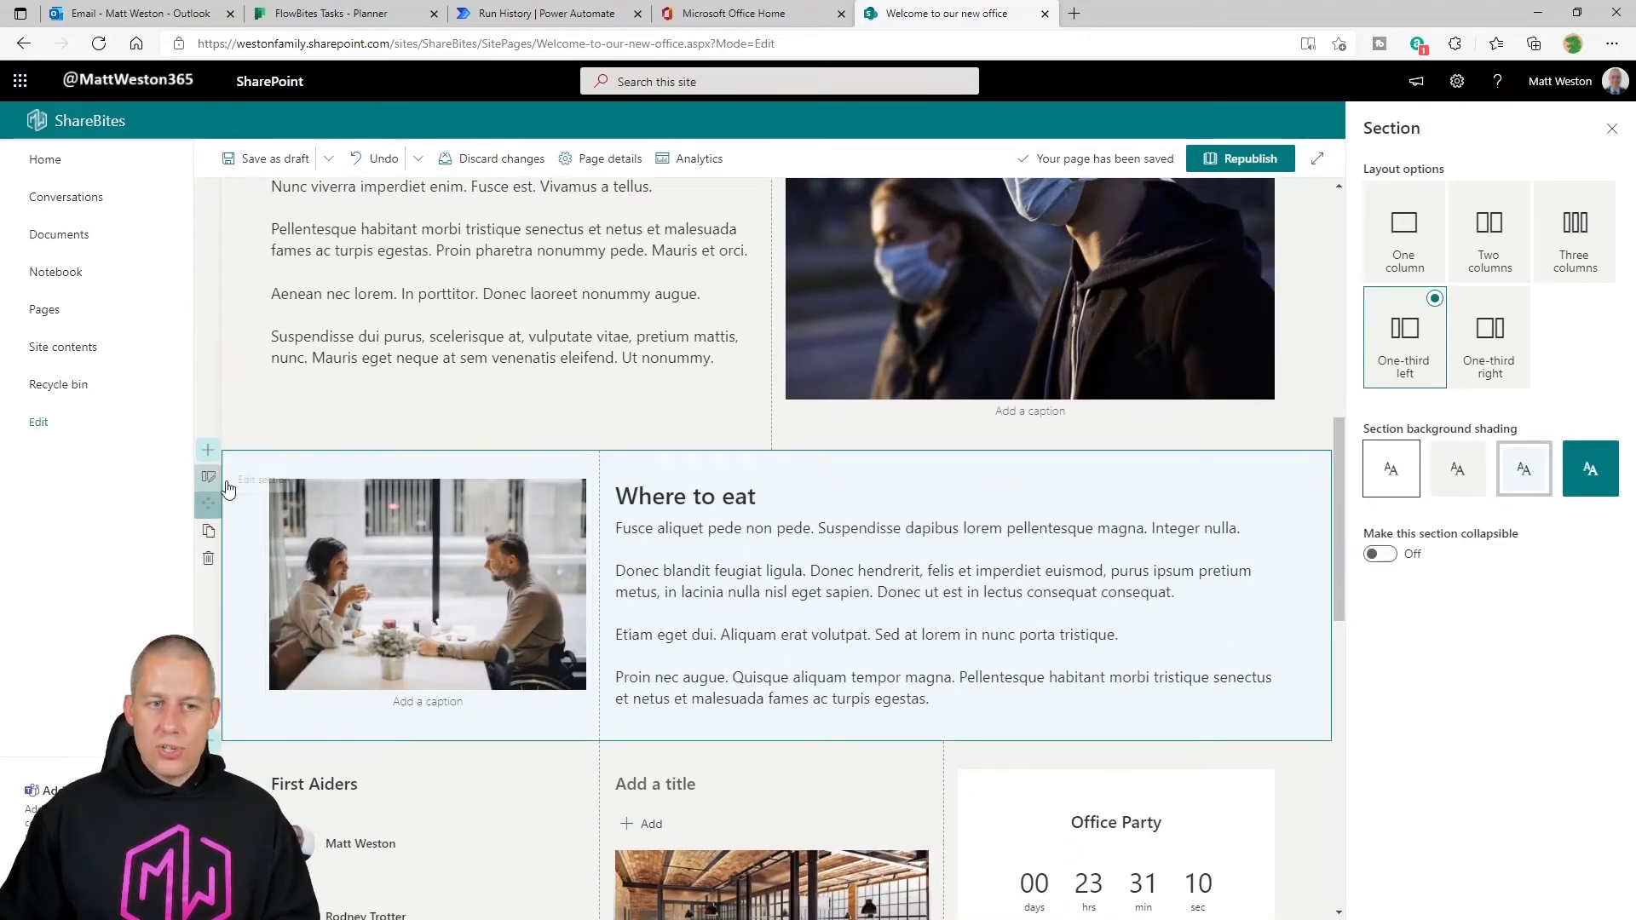
{"action": "left_click_drag", "start_coordinate": [767, 498], "coordinate": [422, 493]}
{"action": "key", "text": "BackSpace"}
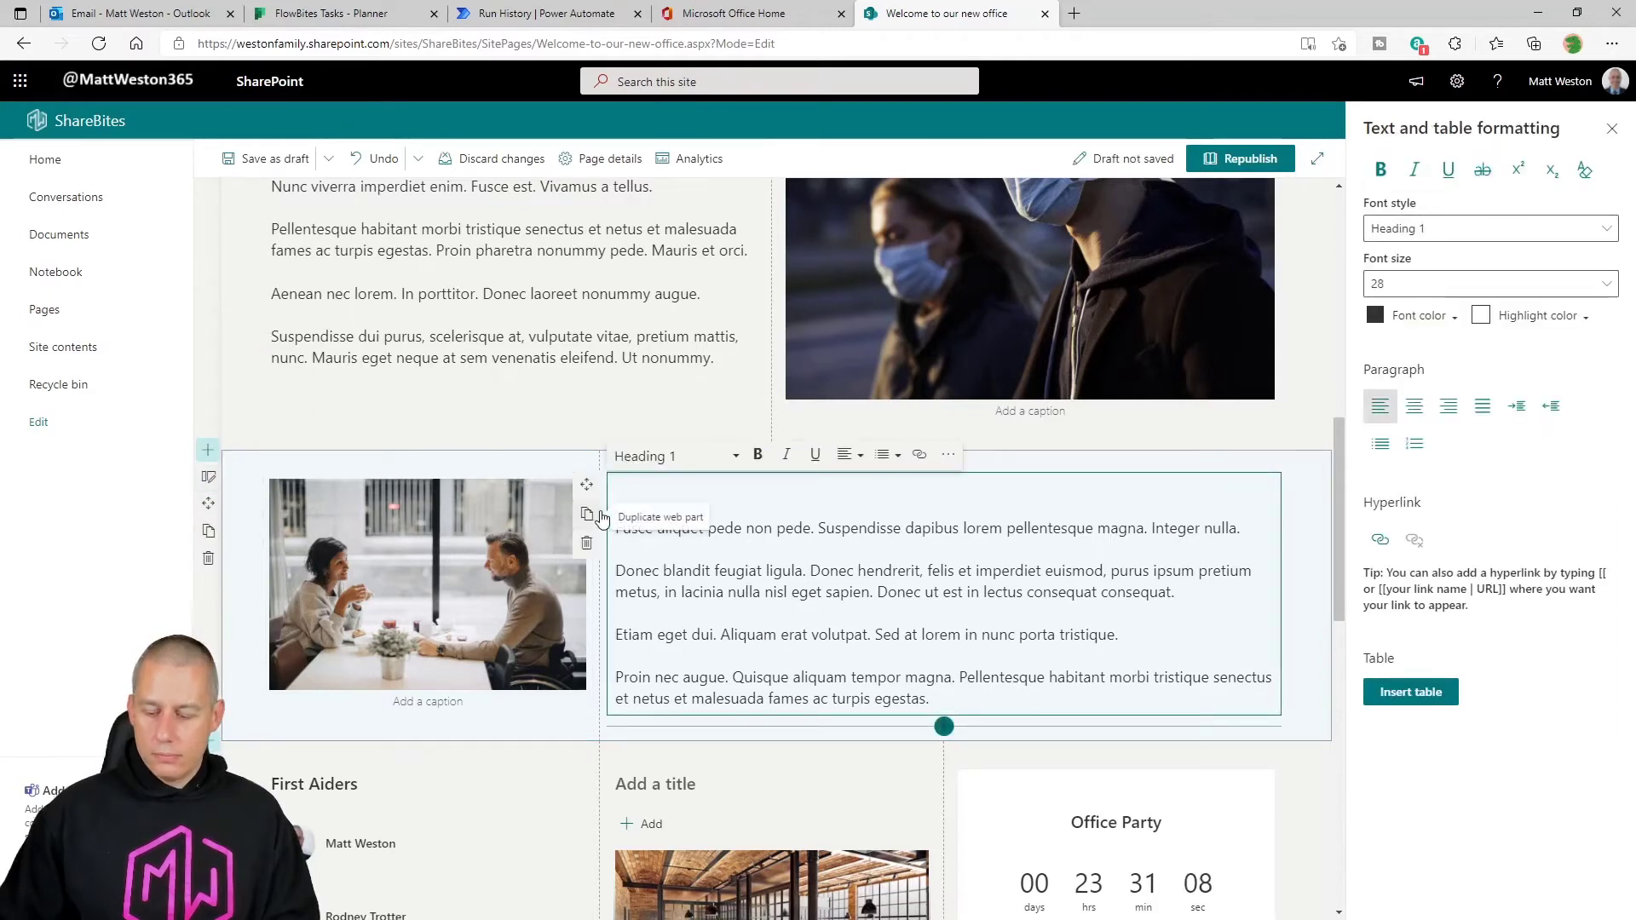
{"action": "key", "text": "Delete"}
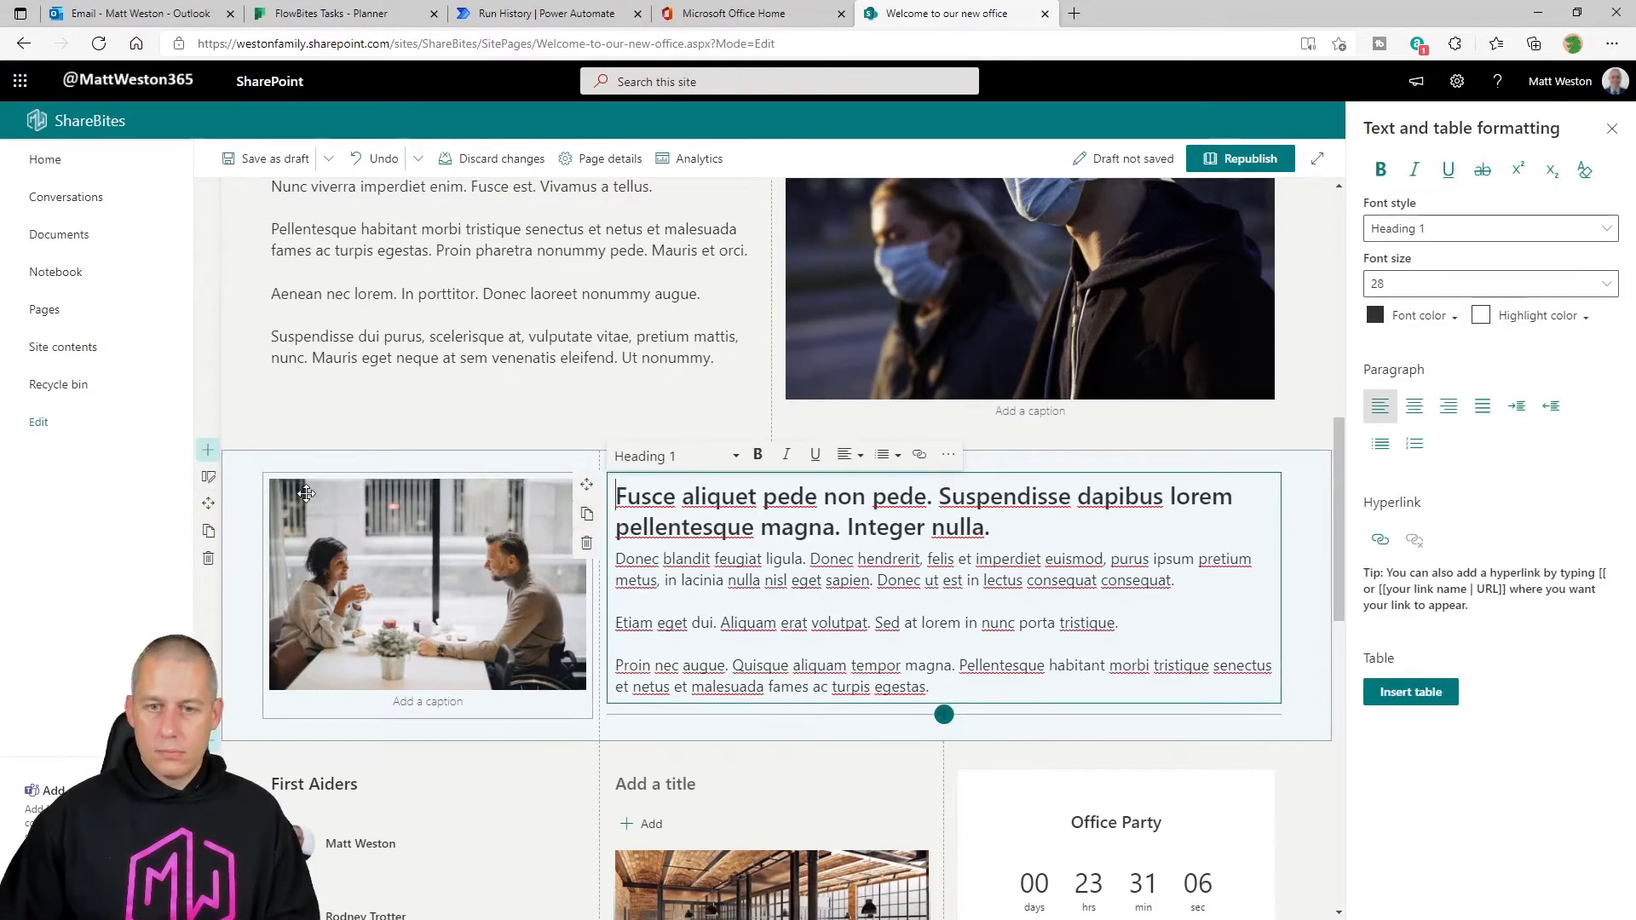
{"action": "left_click", "coordinate": [673, 456]}
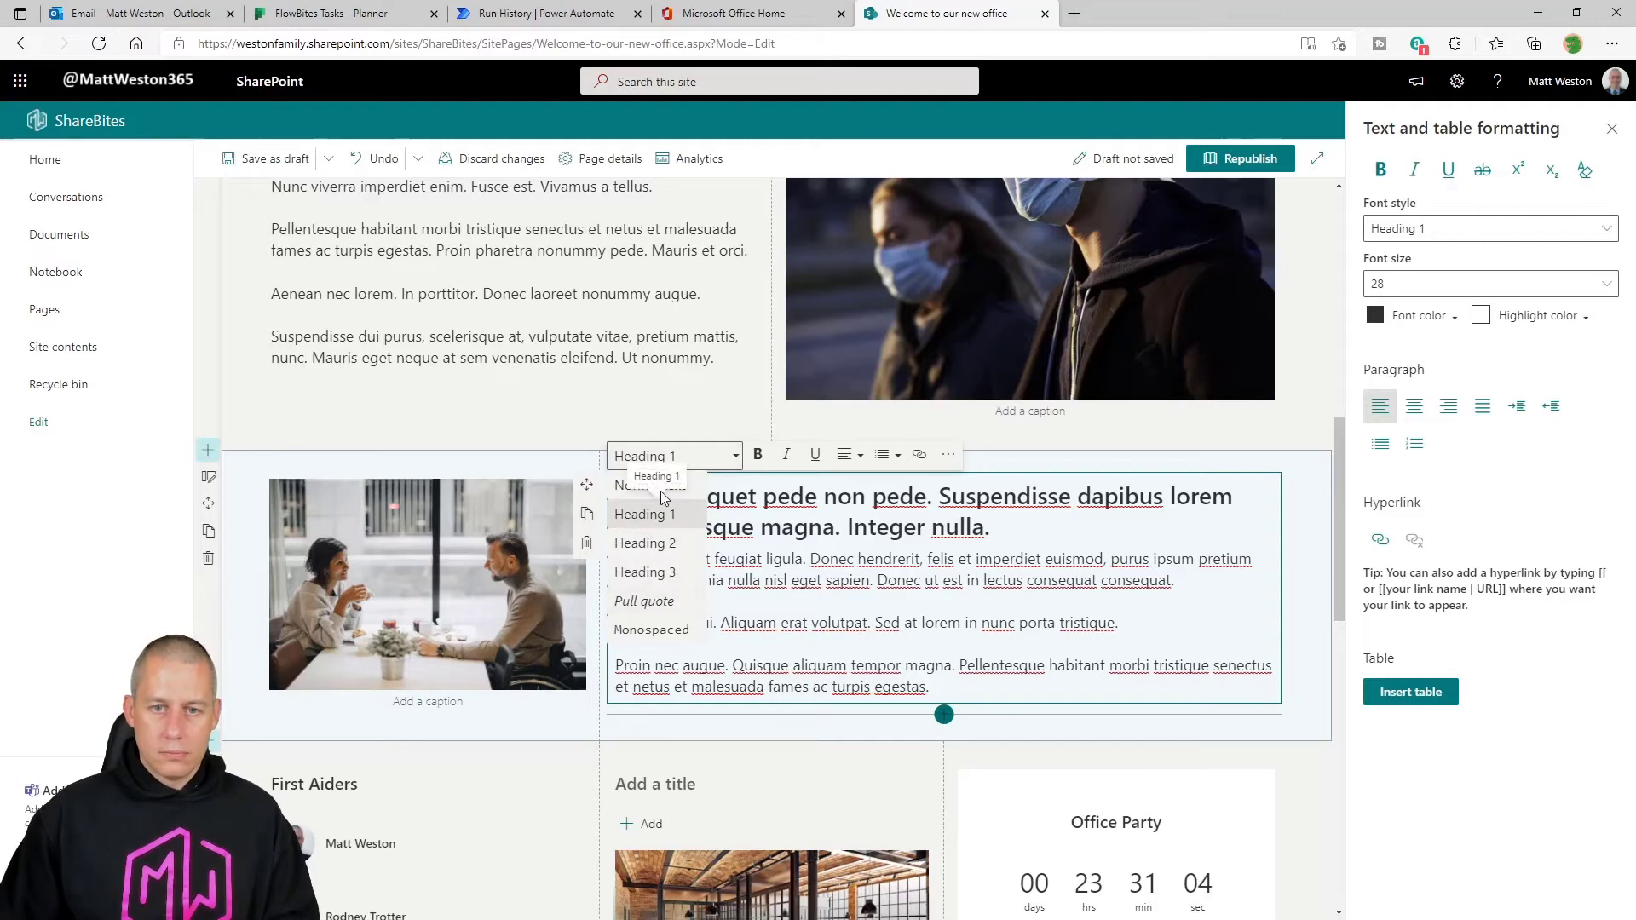
{"action": "left_click", "coordinate": [645, 514]}
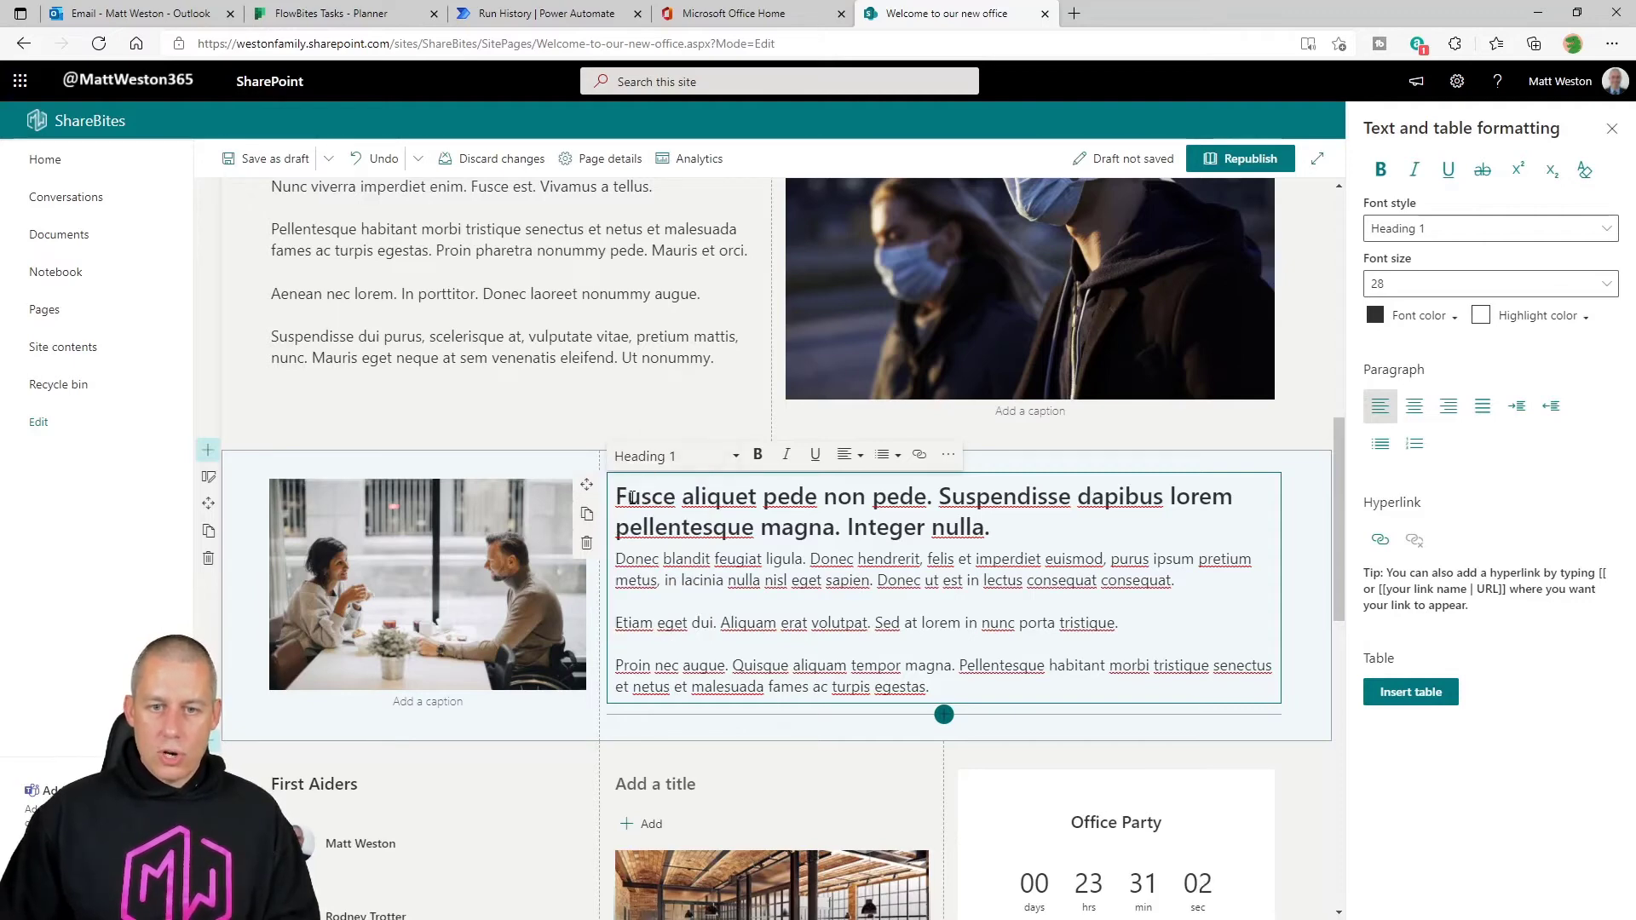
{"action": "left_click_drag", "start_coordinate": [627, 497], "coordinate": [1002, 537]}
{"action": "left_click", "coordinate": [674, 456]}
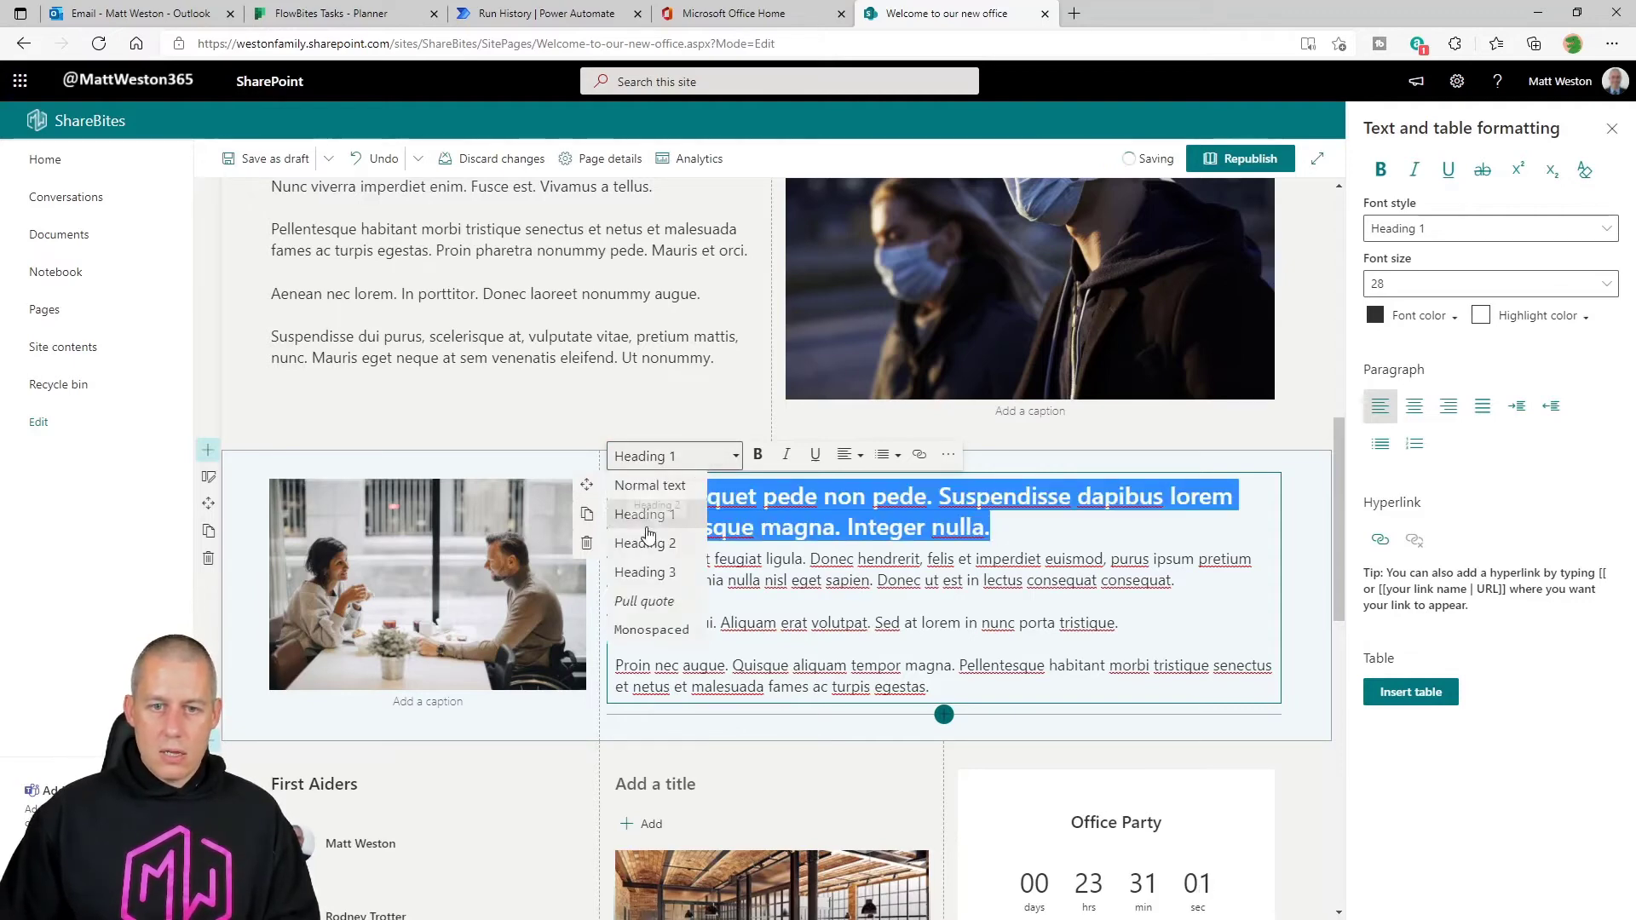
{"action": "left_click", "coordinate": [661, 482]}
- Make the Where to eat section collapsible
{"action": "left_click", "coordinate": [208, 477]}
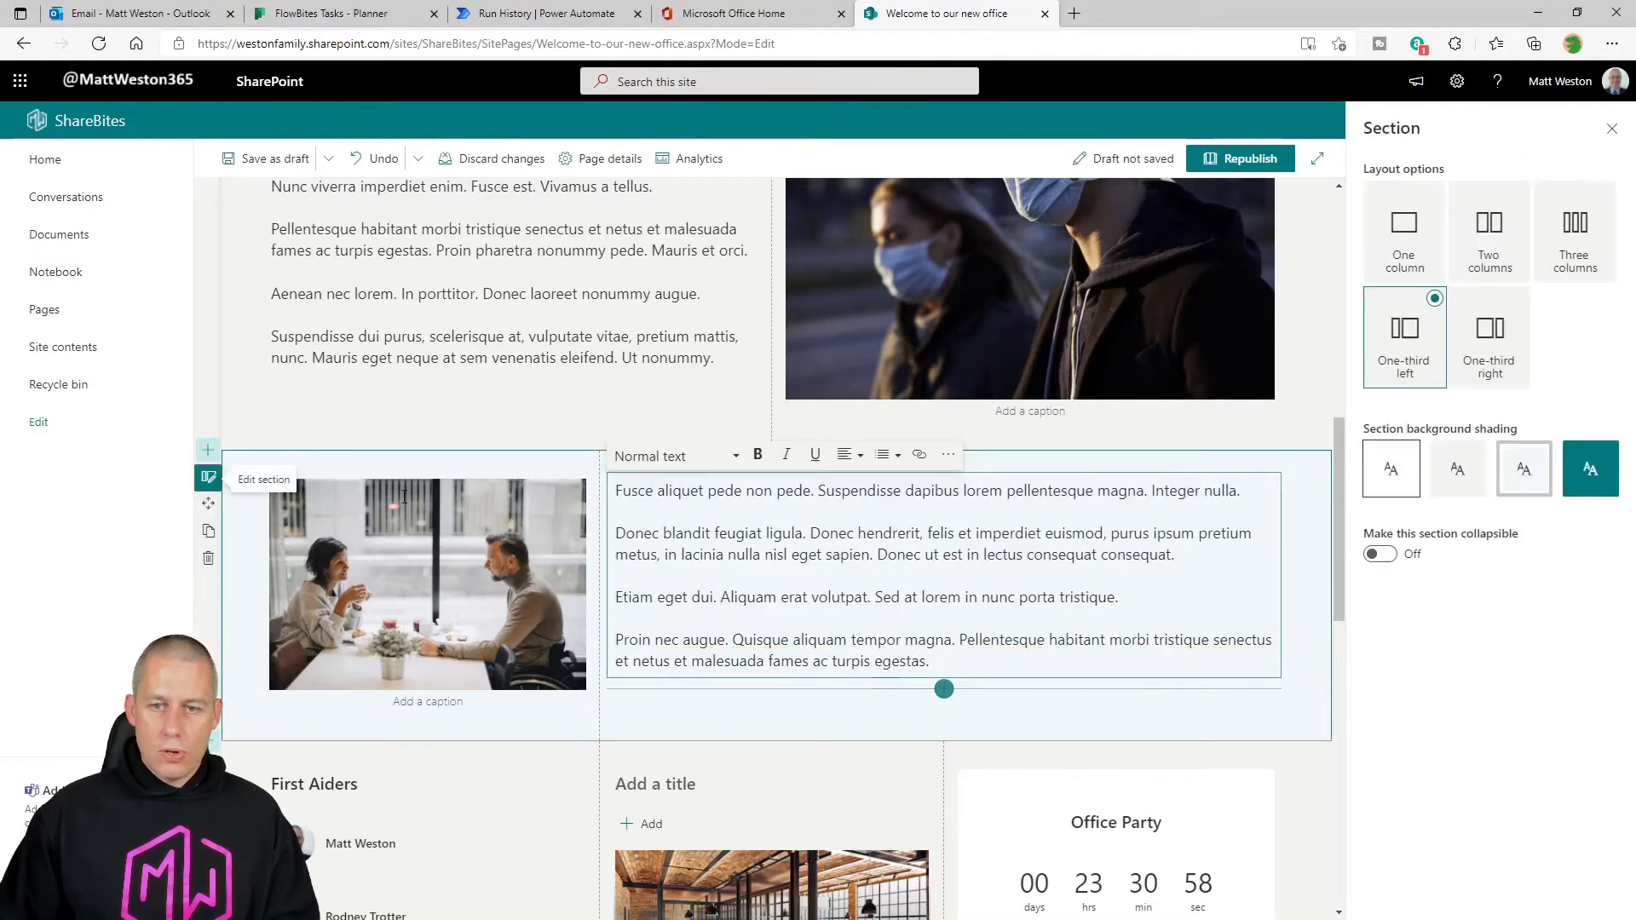
{"action": "left_click", "coordinate": [1381, 554]}
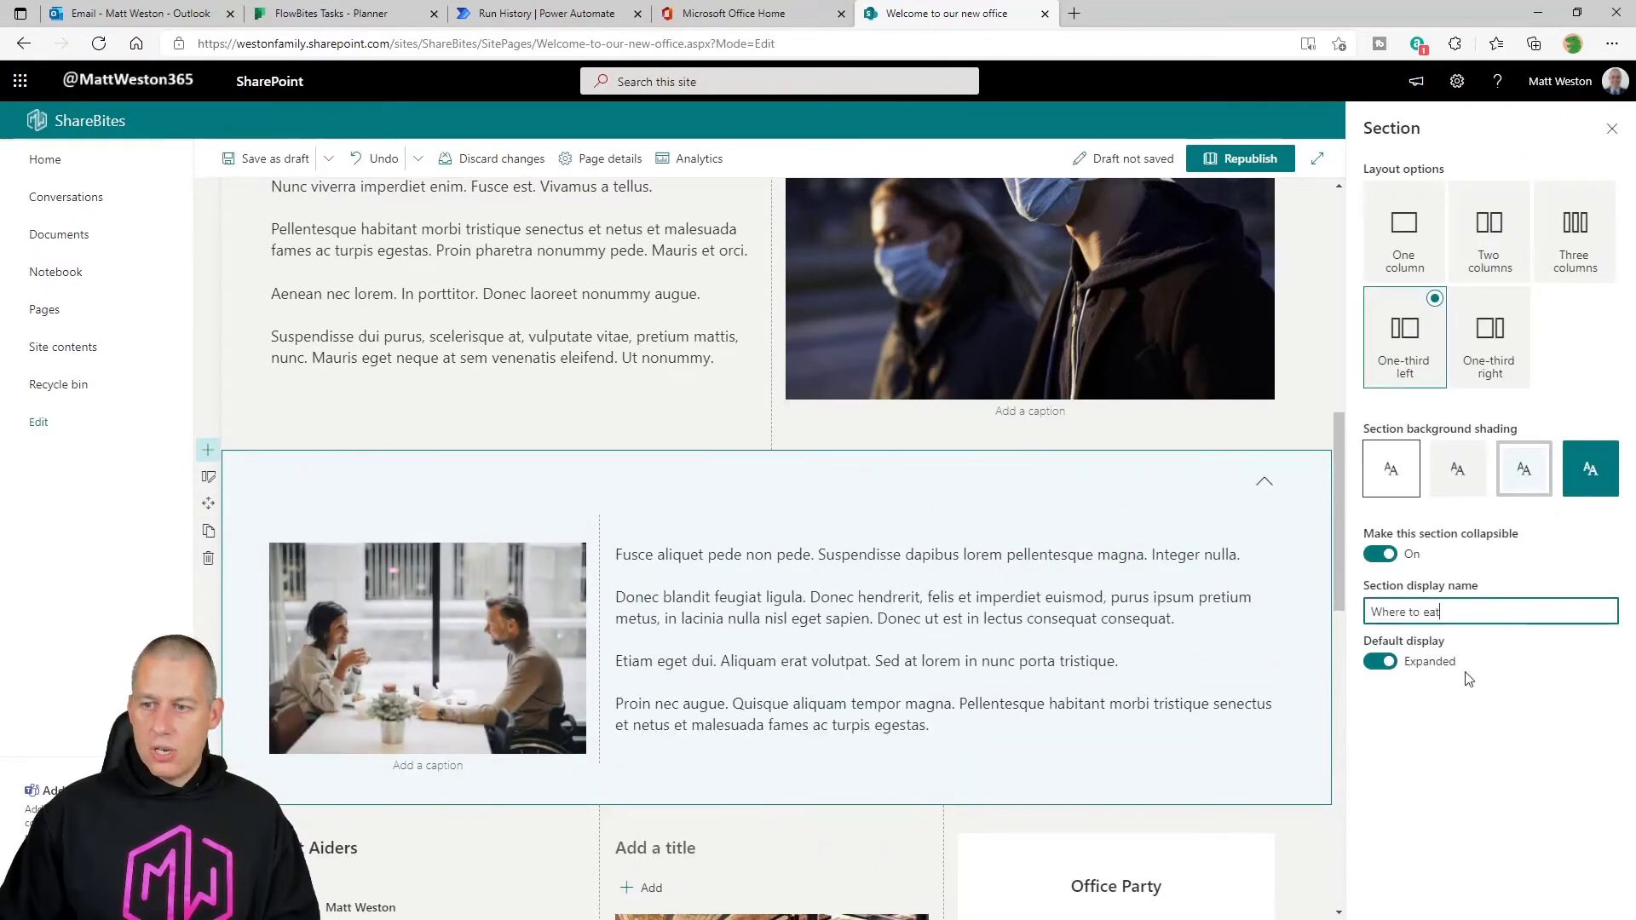
{"action": "scroll", "coordinate": [290, 500], "scroll_direction": "down", "scroll_amount": 4}
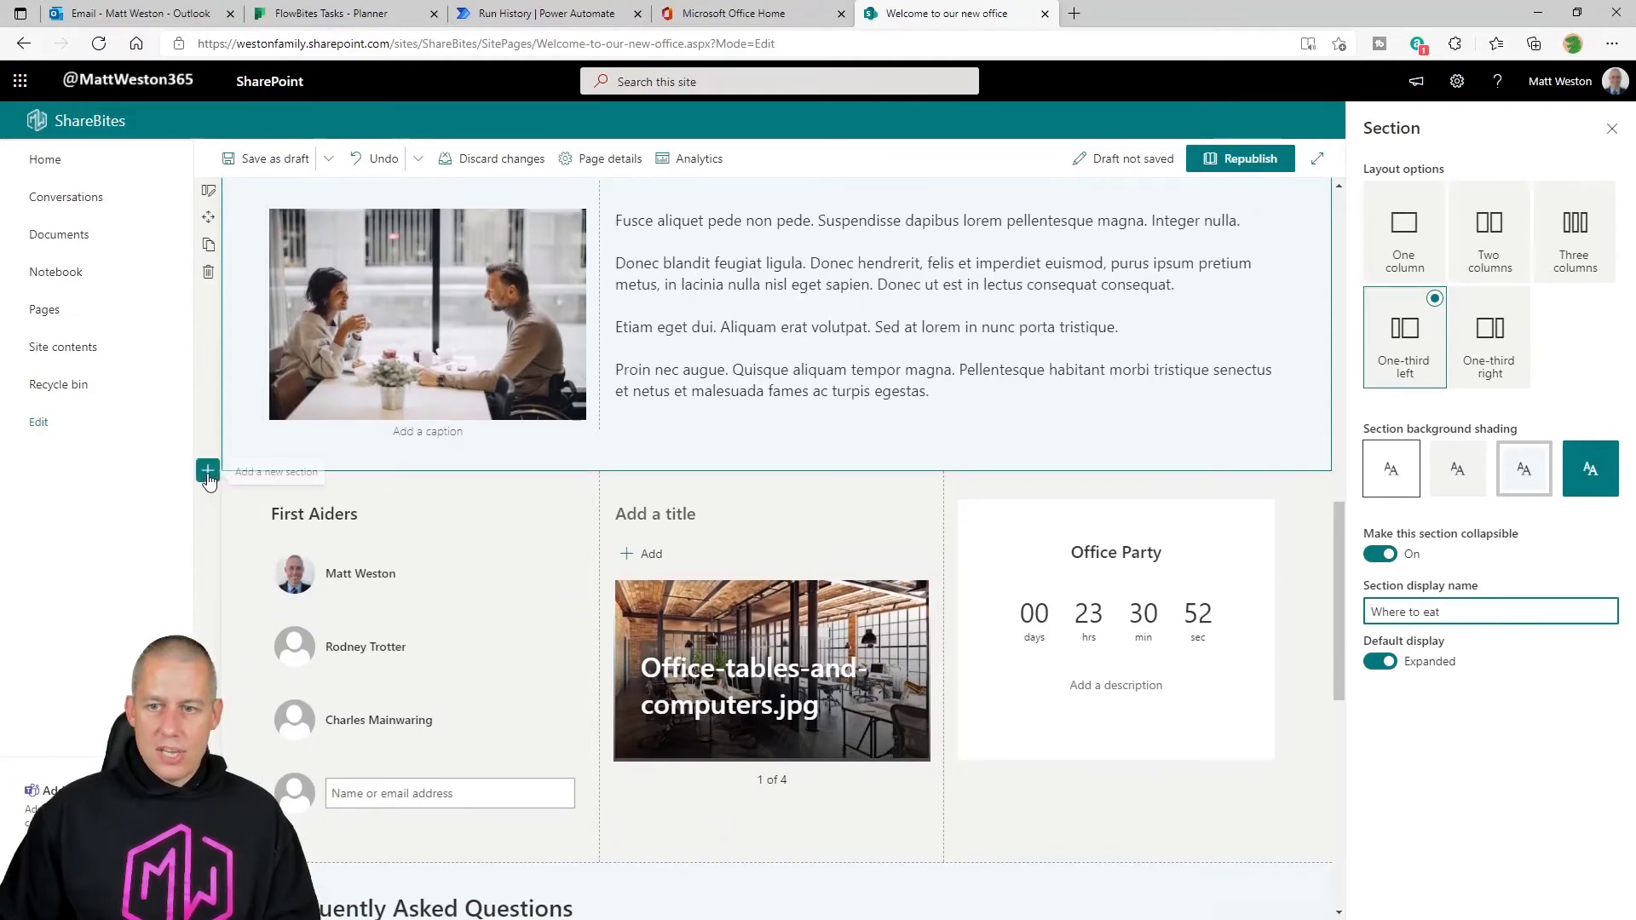
{"action": "left_click", "coordinate": [208, 471]}
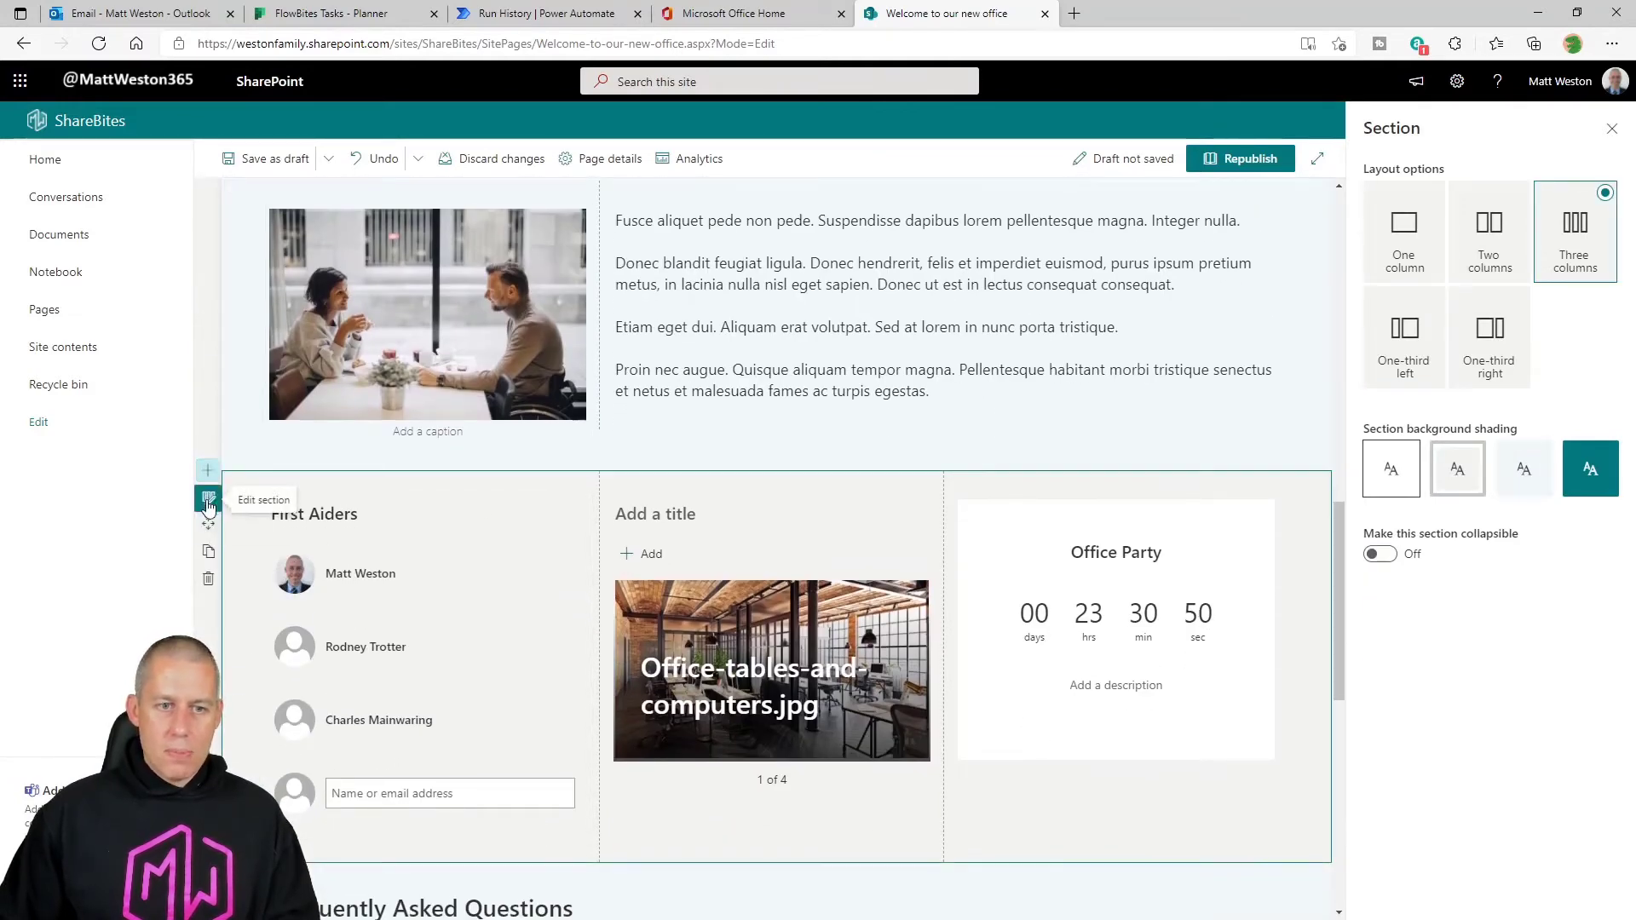
- Make the First Aiders section collapsible with the display name 'Useful information'
{"action": "left_click", "coordinate": [1380, 554]}
{"action": "left_click", "coordinate": [1402, 609]}
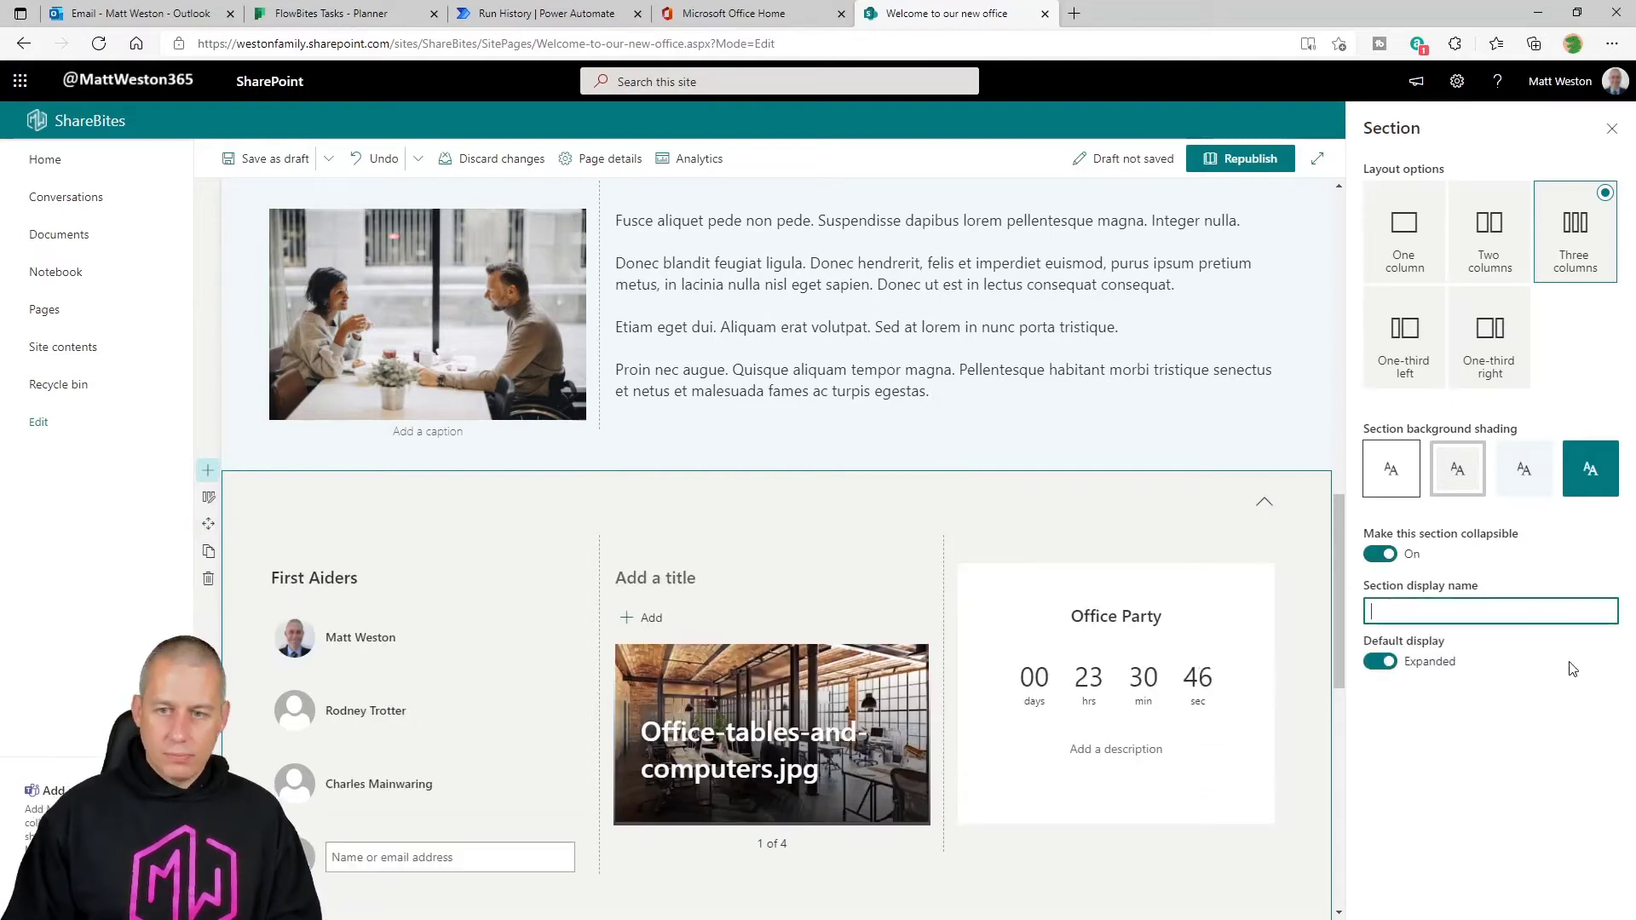
{"action": "type", "text": "Useful inf"}
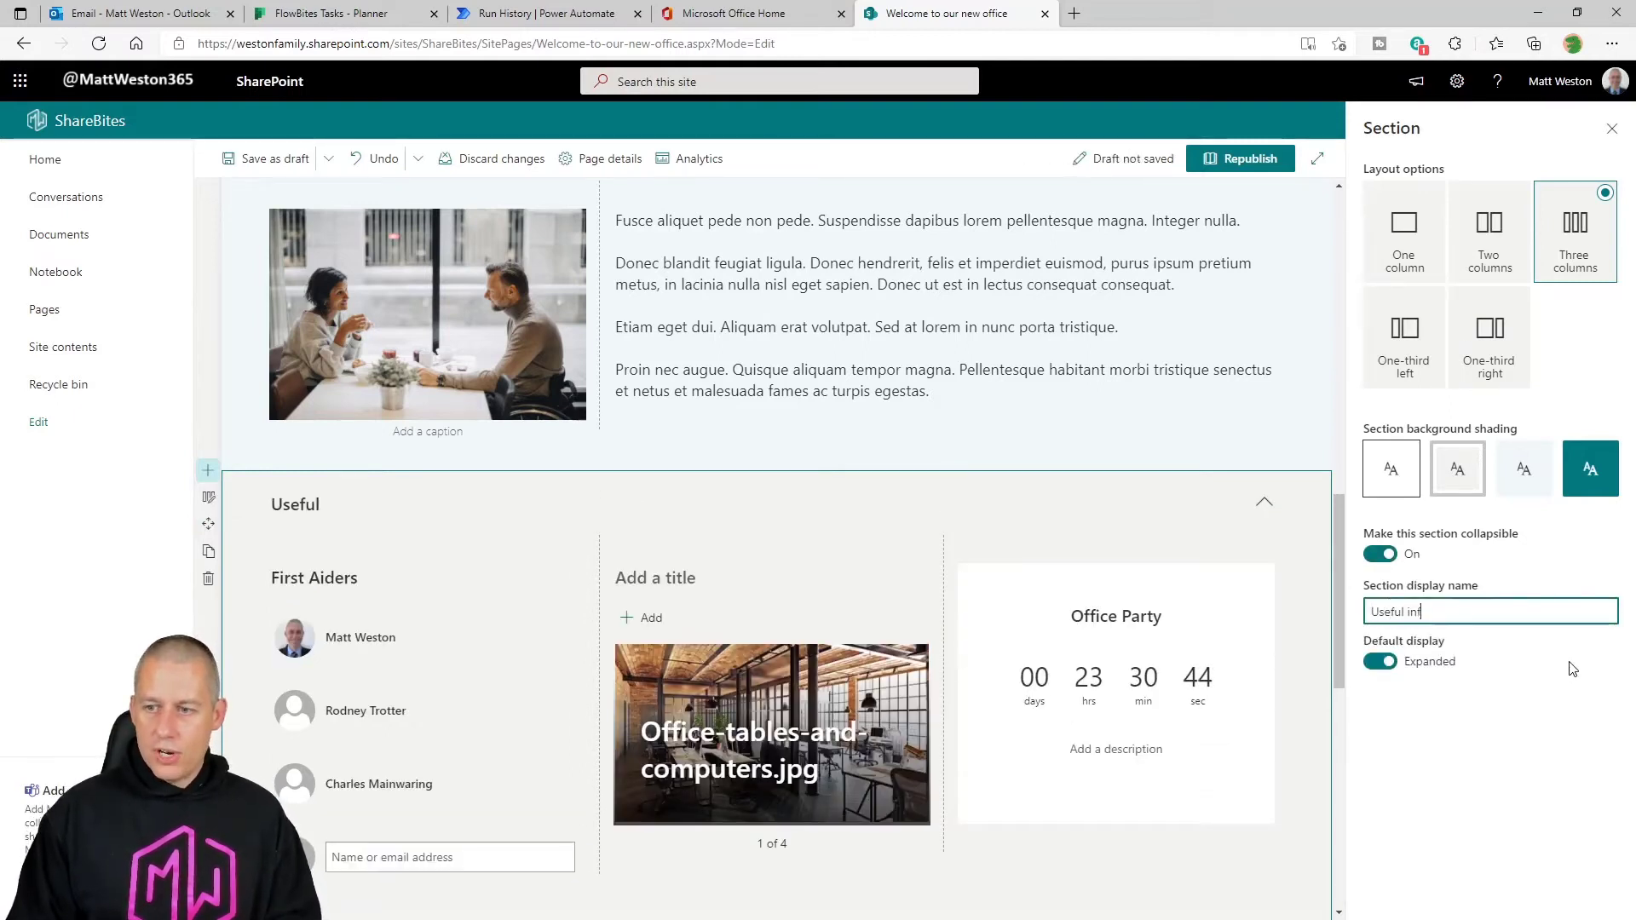
{"action": "type", "text": "ormation"}
{"action": "scroll", "coordinate": [523, 621], "scroll_direction": "down", "scroll_amount": 7}
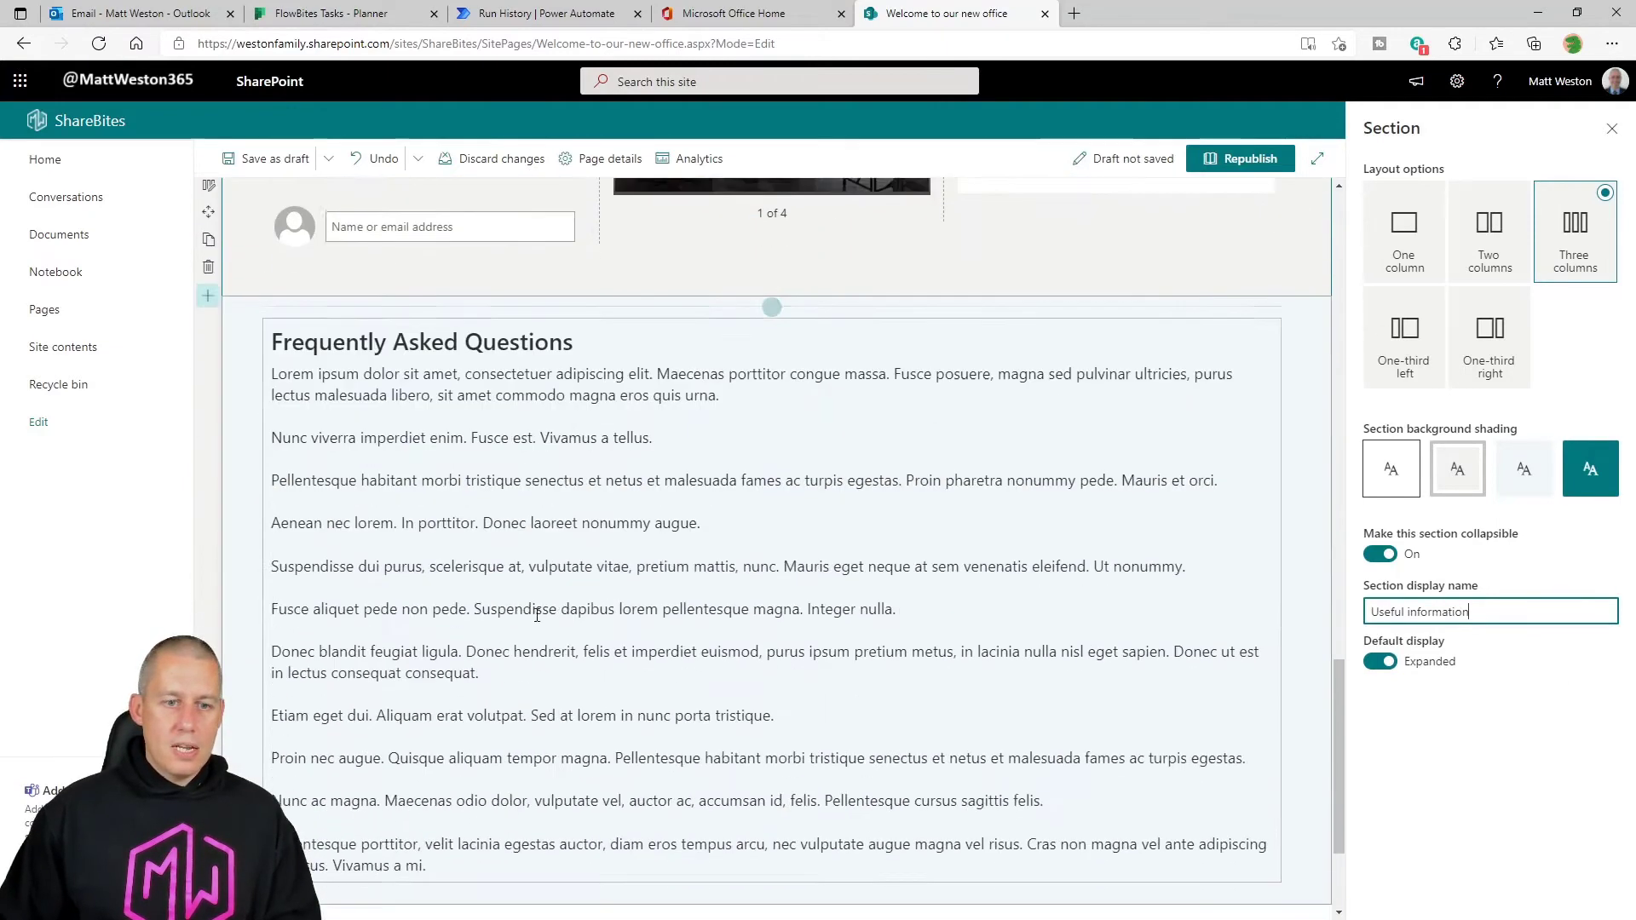
- Delete the Frequently Asked Questions heading and set the first paragraph to Normal text
{"action": "double_click", "coordinate": [328, 416]}
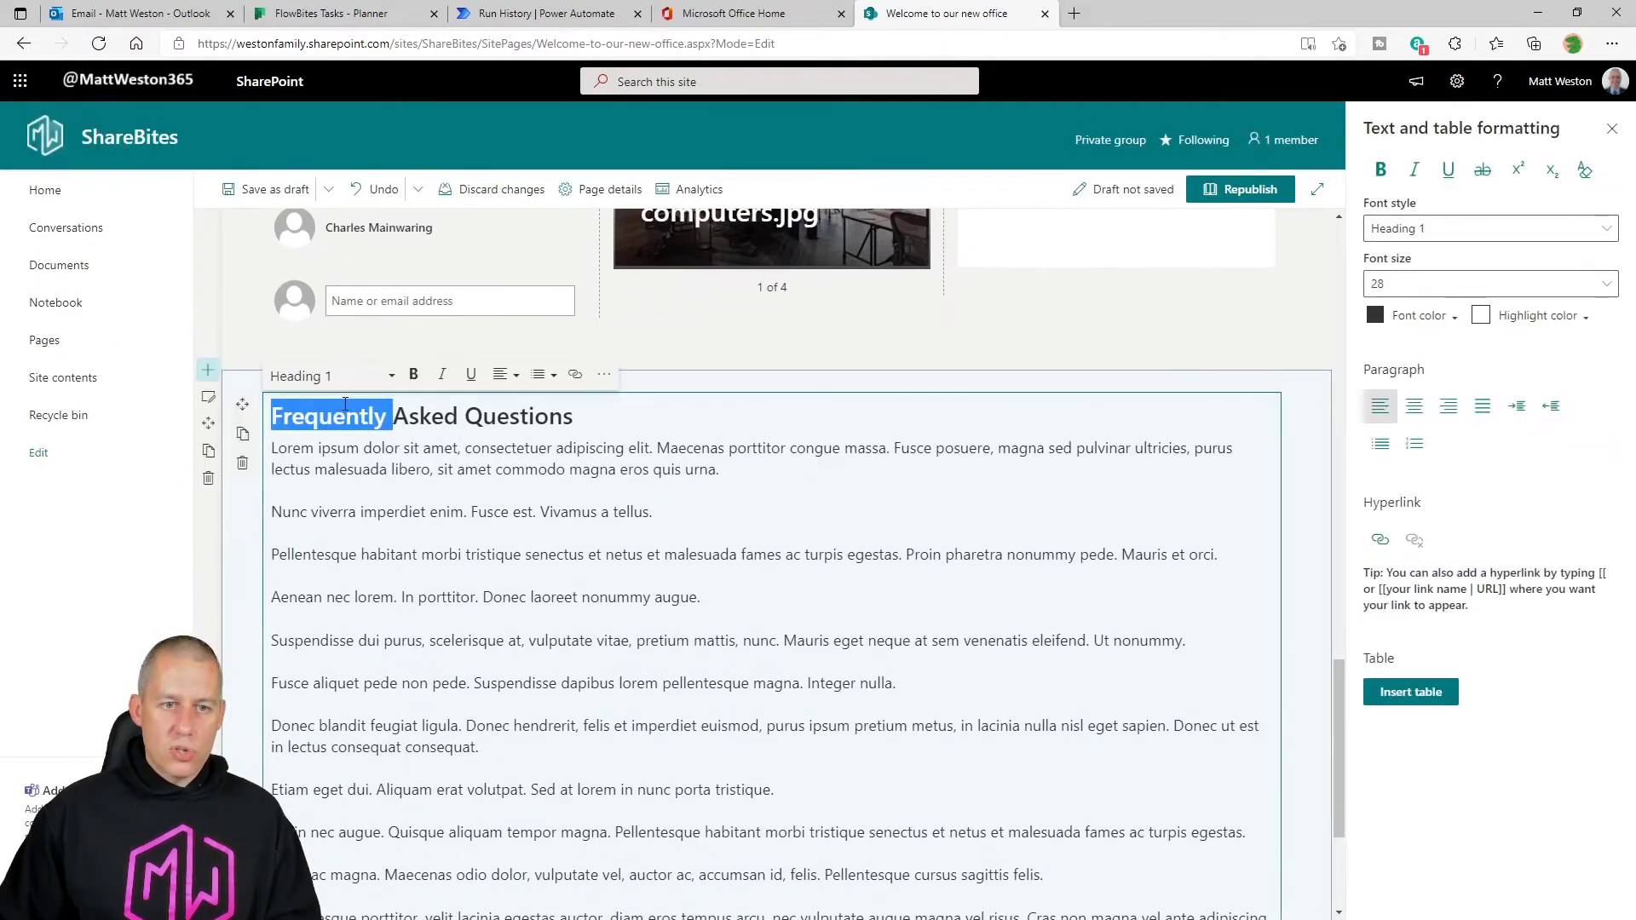
{"action": "double_click", "coordinate": [427, 416]}
{"action": "left_click_drag", "start_coordinate": [571, 418], "coordinate": [271, 418]}
{"action": "key", "text": "ctrl+c"}
{"action": "key", "text": "BackSpace"}
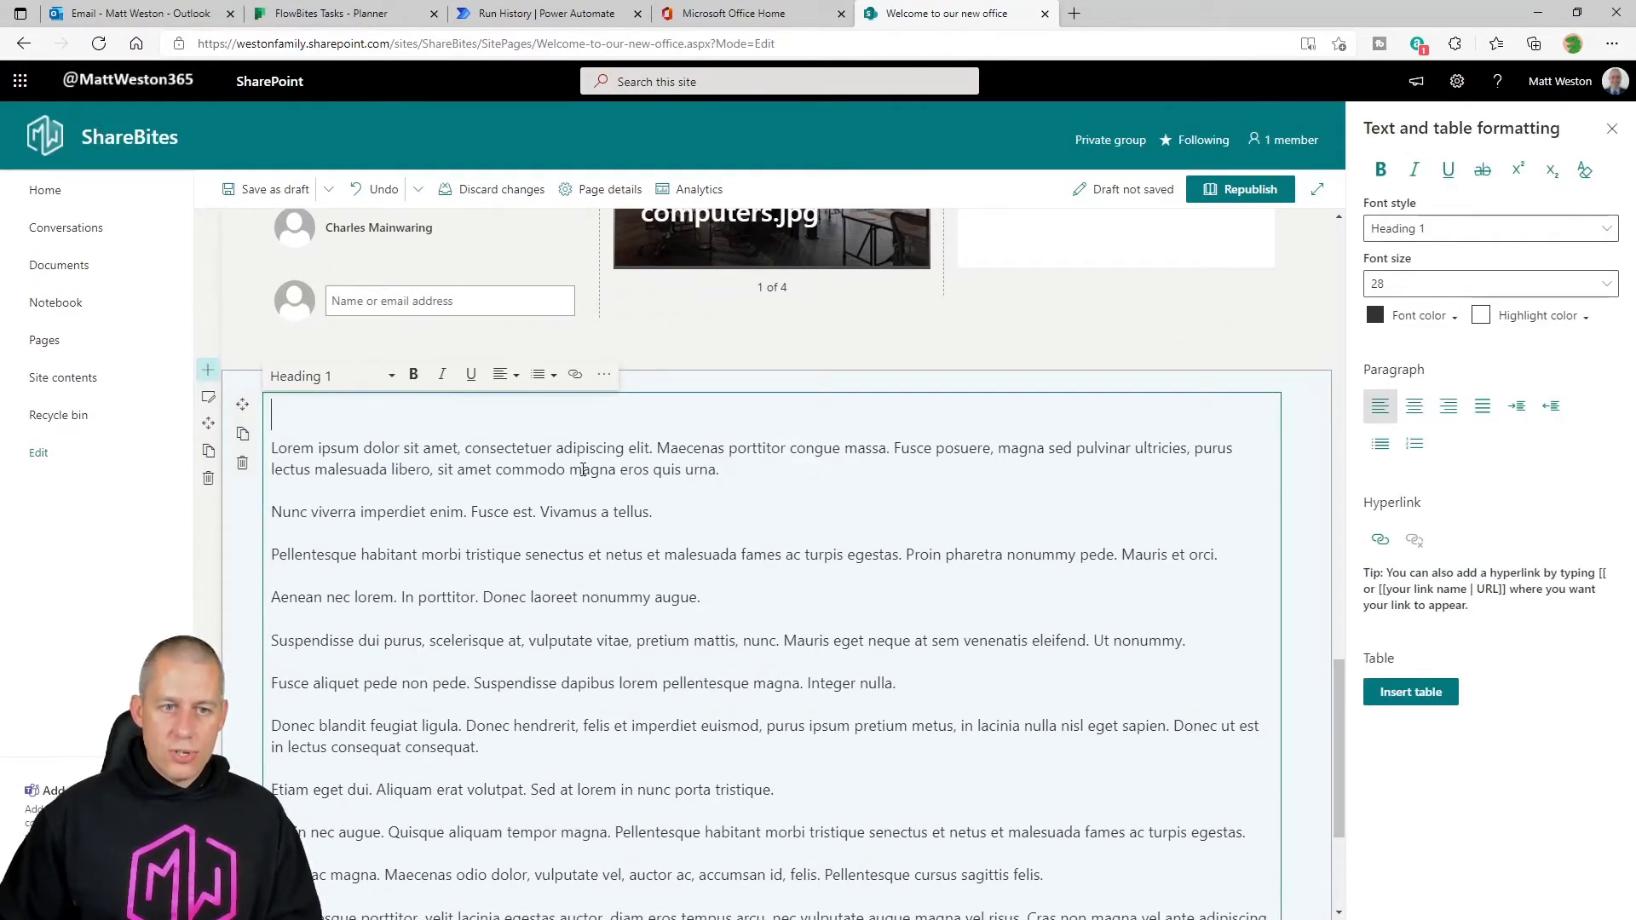
{"action": "key", "text": "Delete"}
{"action": "triple_click", "coordinate": [583, 470]}
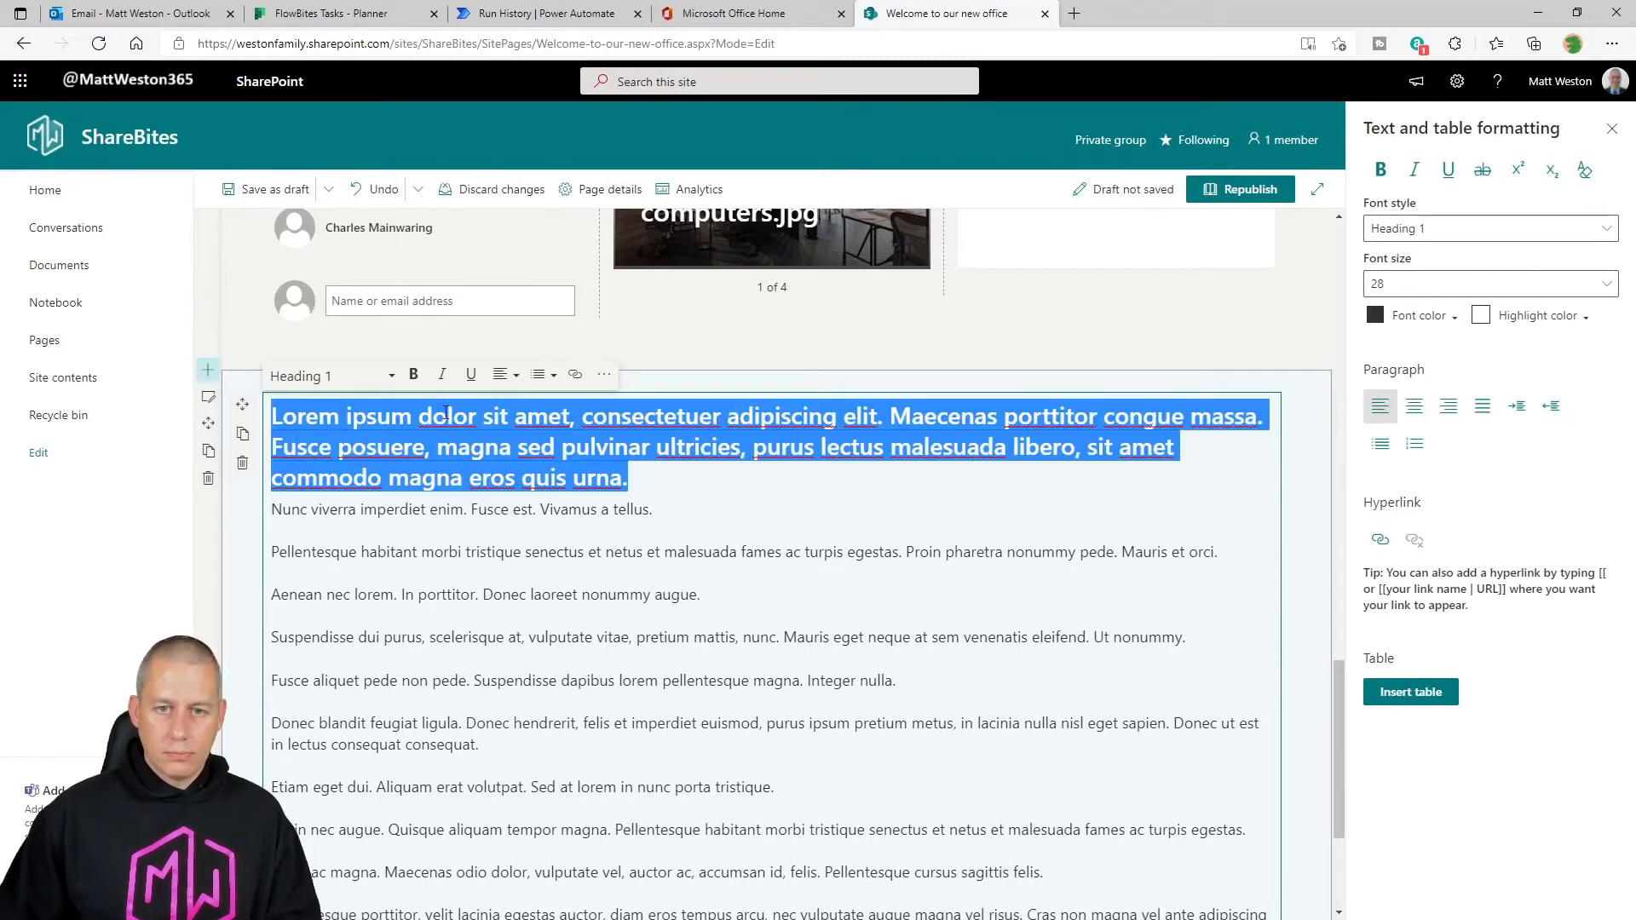
{"action": "left_click", "coordinate": [336, 376]}
{"action": "left_click", "coordinate": [306, 405]}
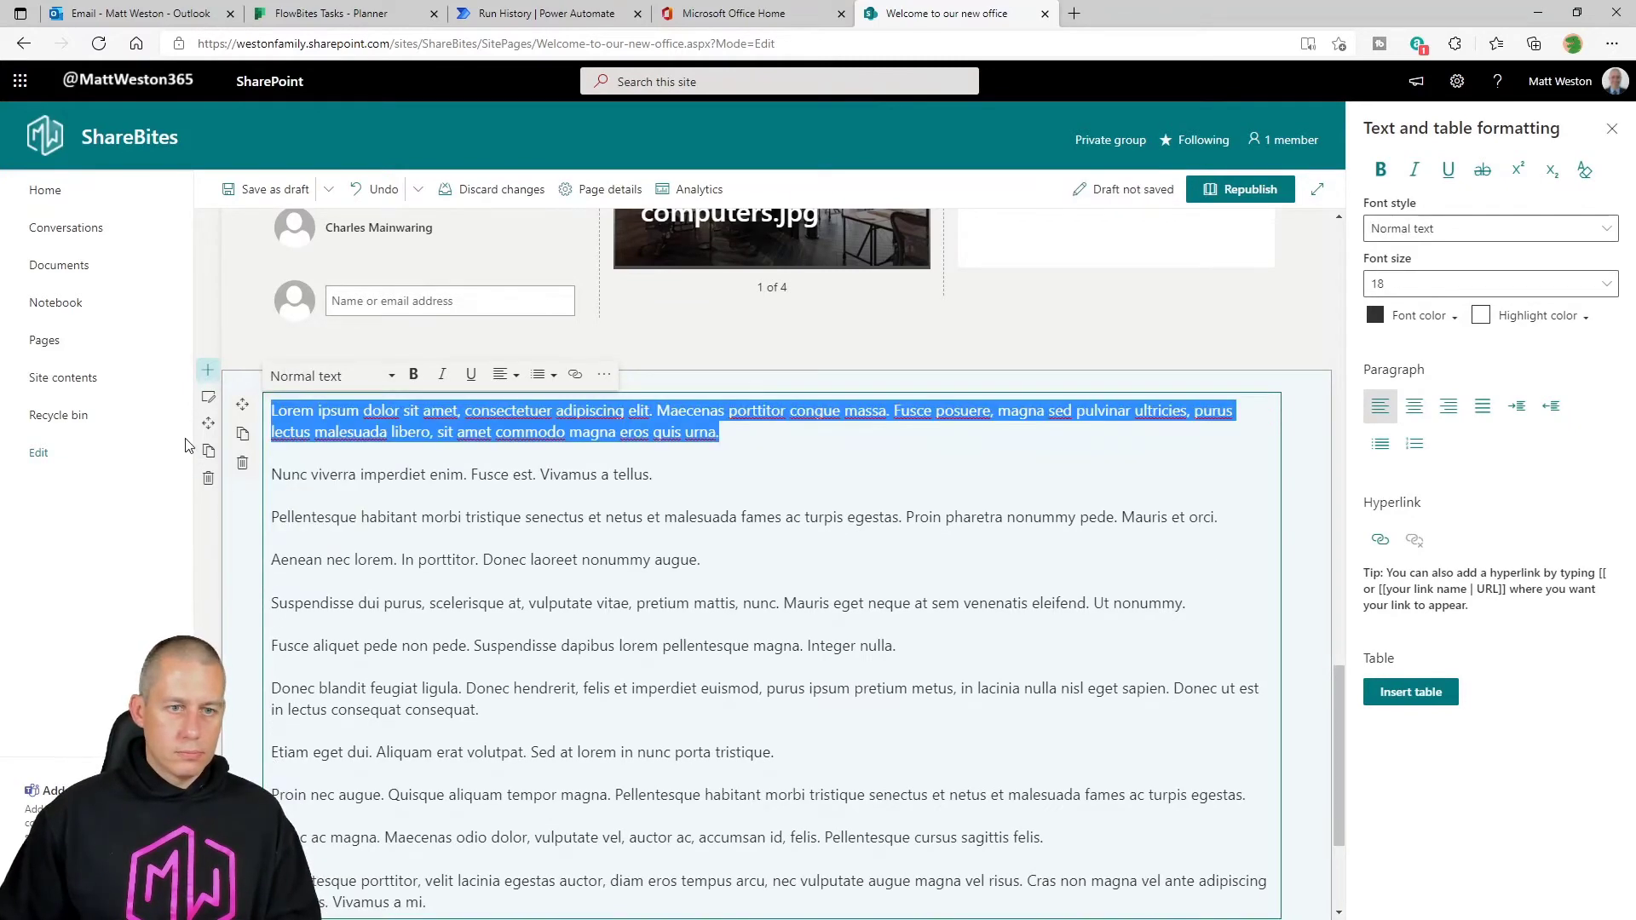
- Make the FAQ section collapsible, named 'Frequently Asked Questions', and collapse it
{"action": "left_click", "coordinate": [208, 399]}
{"action": "left_click", "coordinate": [1380, 554]}
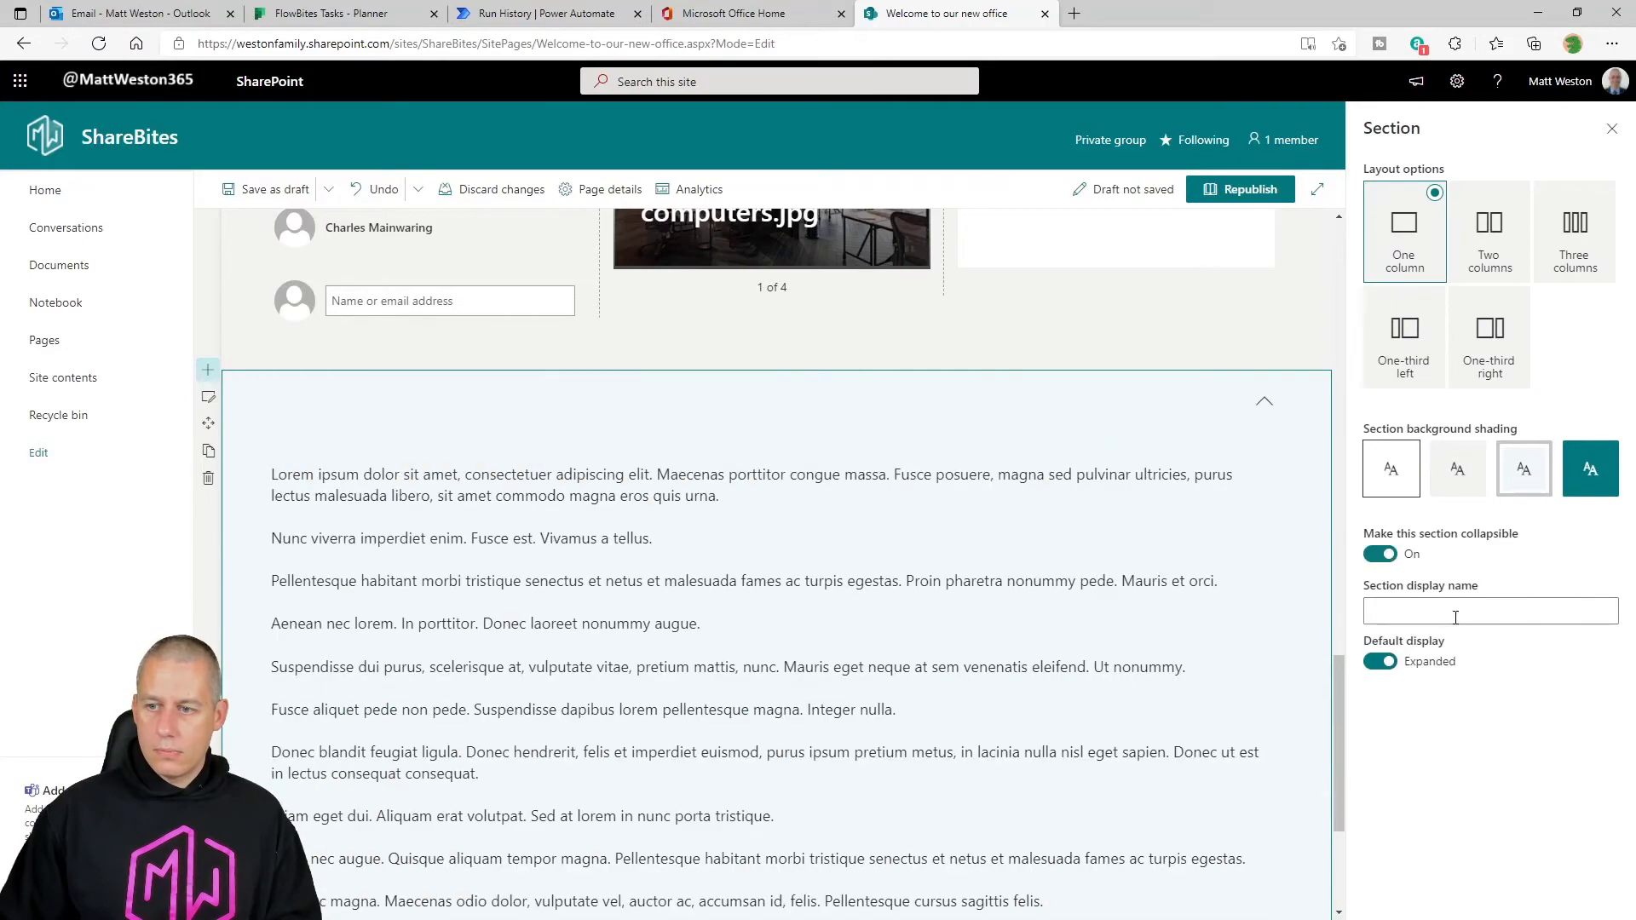
{"action": "key", "text": "ctrl+v"}
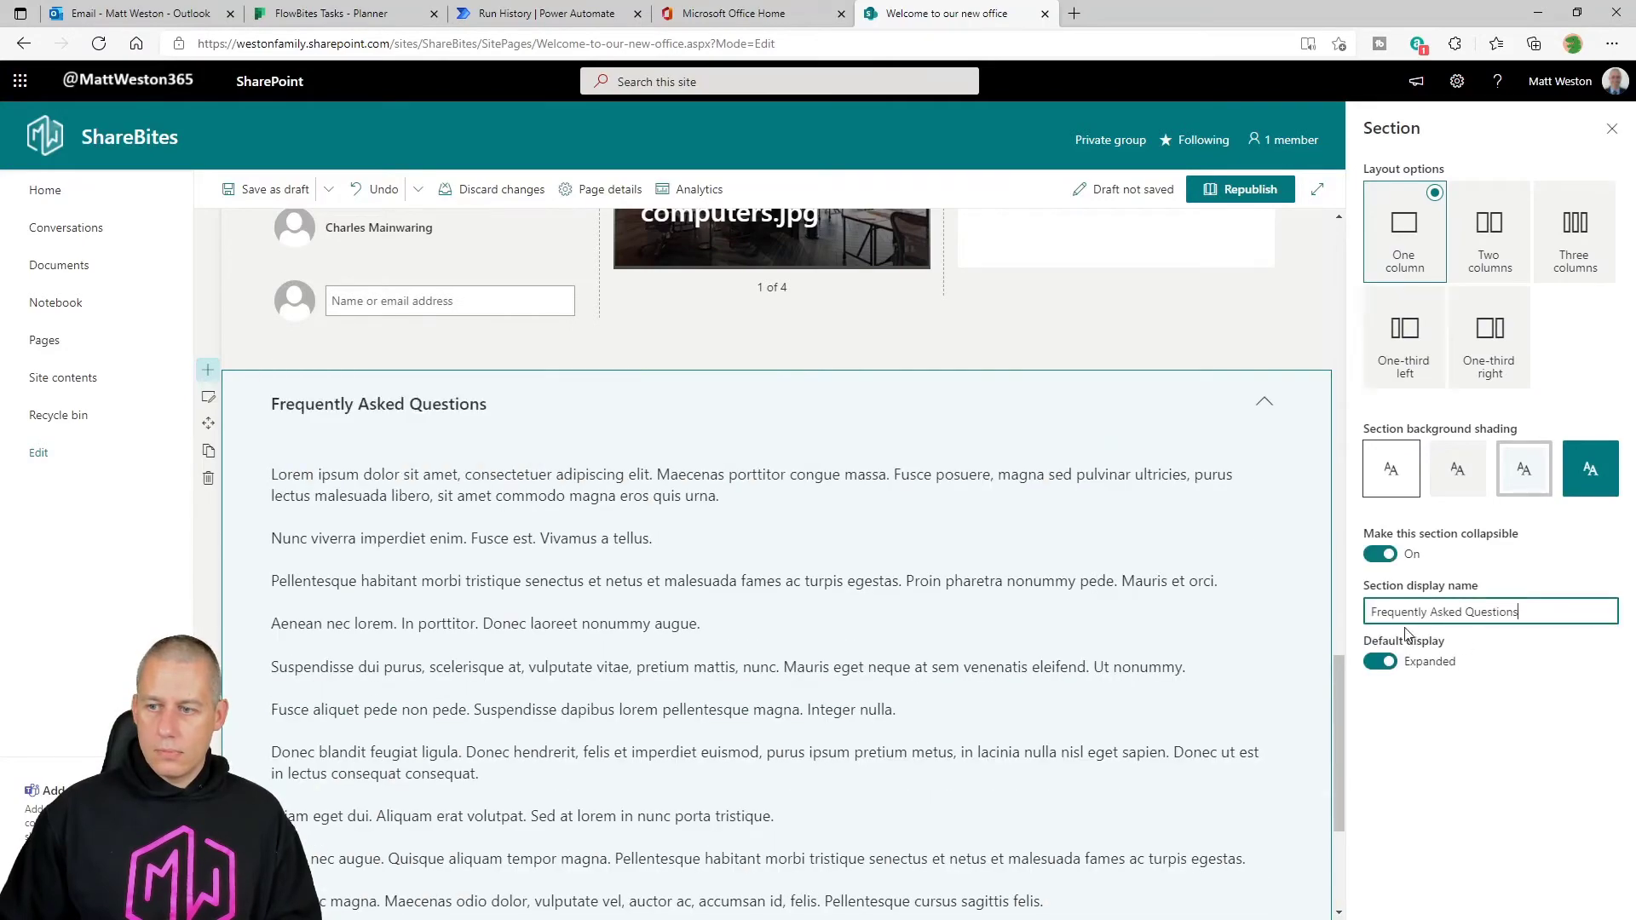
{"action": "left_click", "coordinate": [586, 418]}
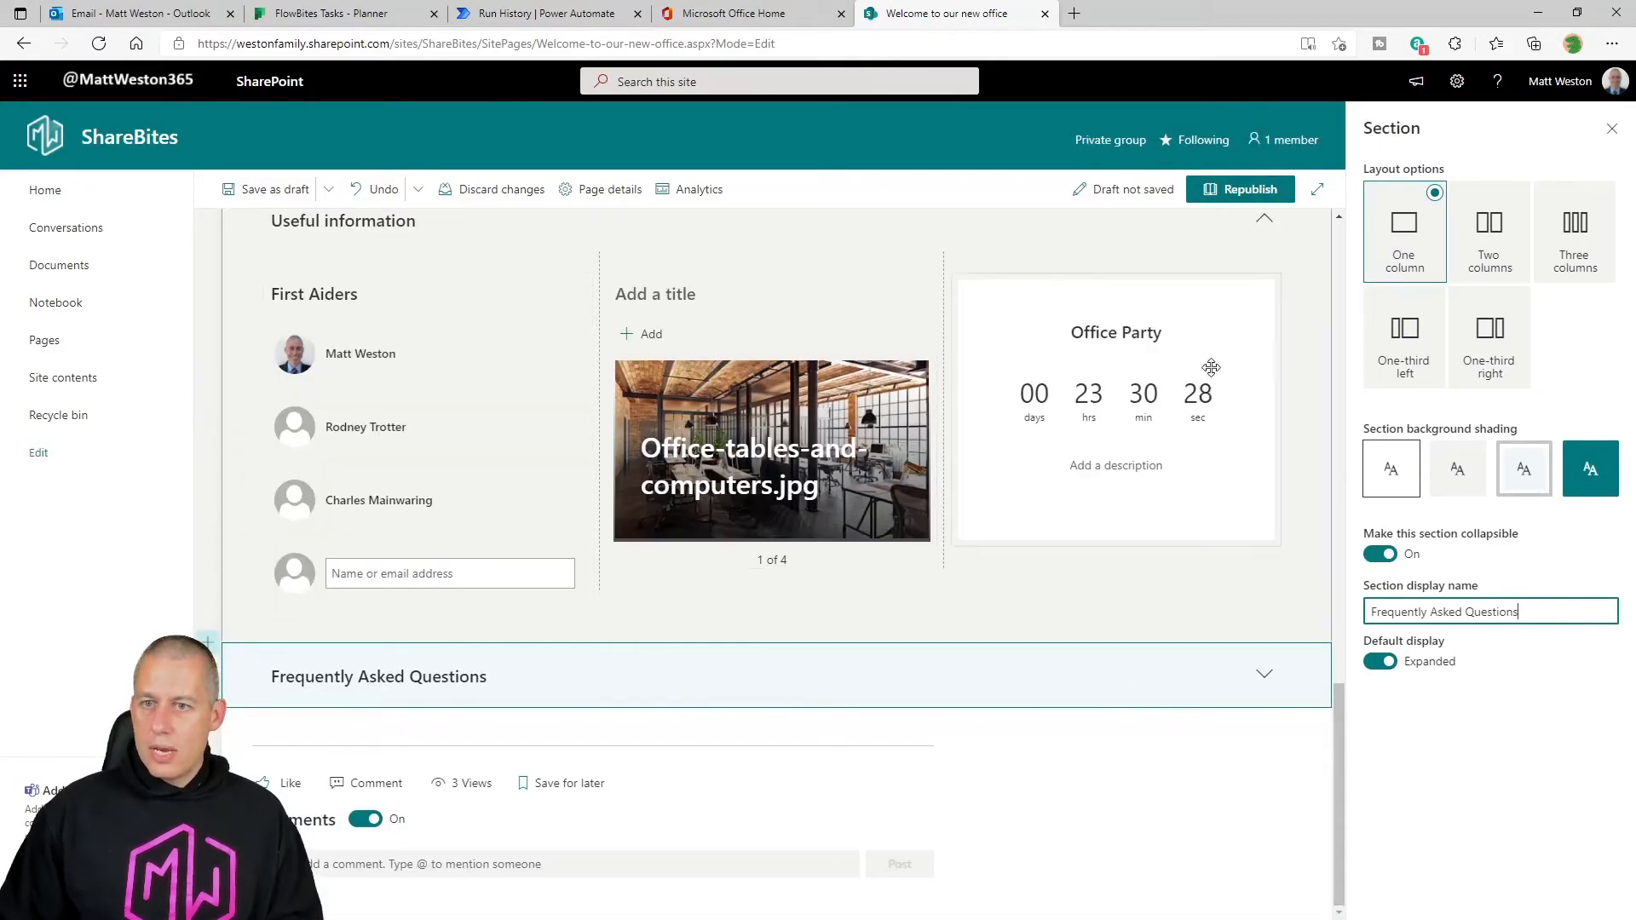
{"action": "scroll", "coordinate": [1214, 372], "scroll_direction": "up", "scroll_amount": 10}
{"action": "scroll", "coordinate": [1214, 373], "scroll_direction": "up", "scroll_amount": 2}
{"action": "scroll", "coordinate": [1214, 372], "scroll_direction": "down", "scroll_amount": 2}
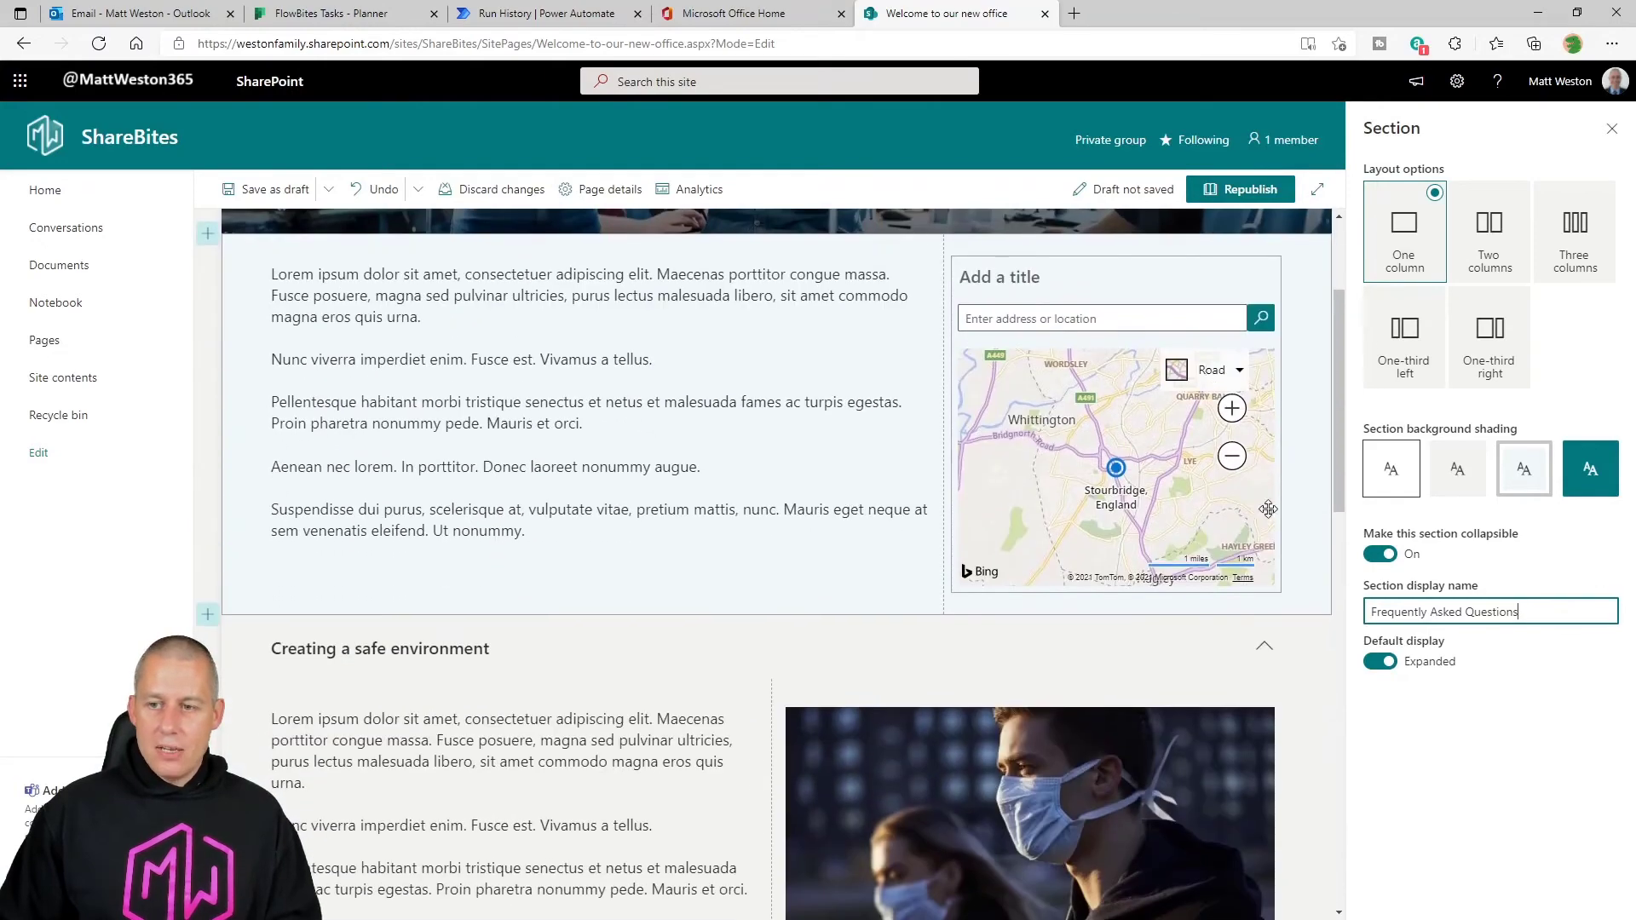
{"action": "left_click", "coordinate": [1263, 648]}
{"action": "scroll", "coordinate": [1046, 594], "scroll_direction": "down", "scroll_amount": 4}
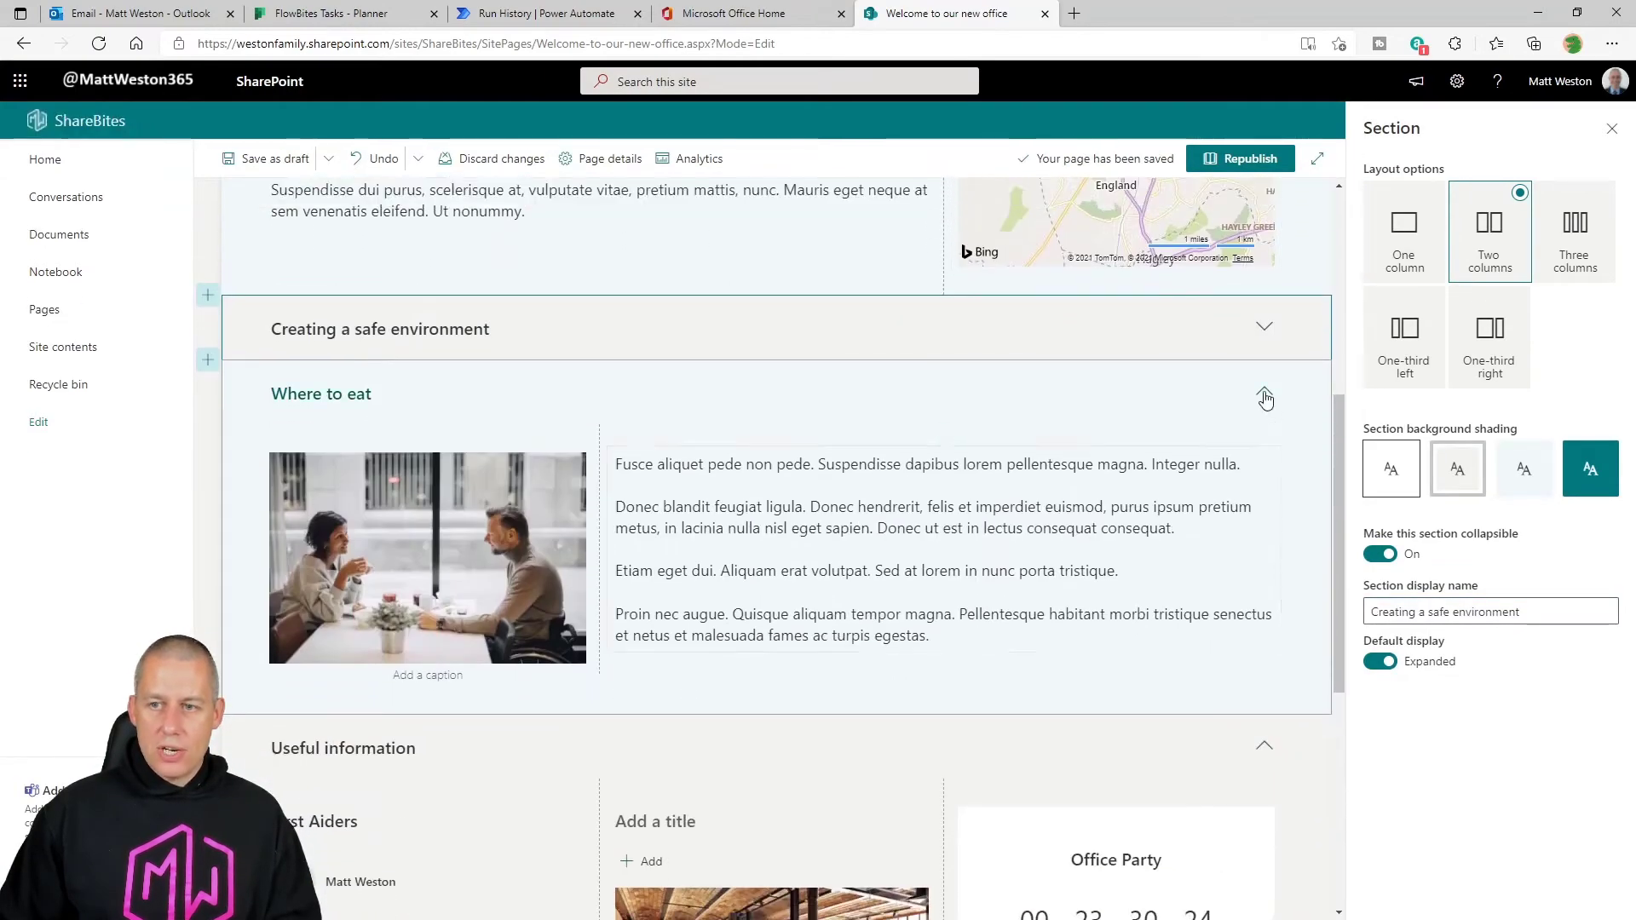
{"action": "left_click", "coordinate": [1264, 391]}
{"action": "left_click", "coordinate": [1275, 464]}
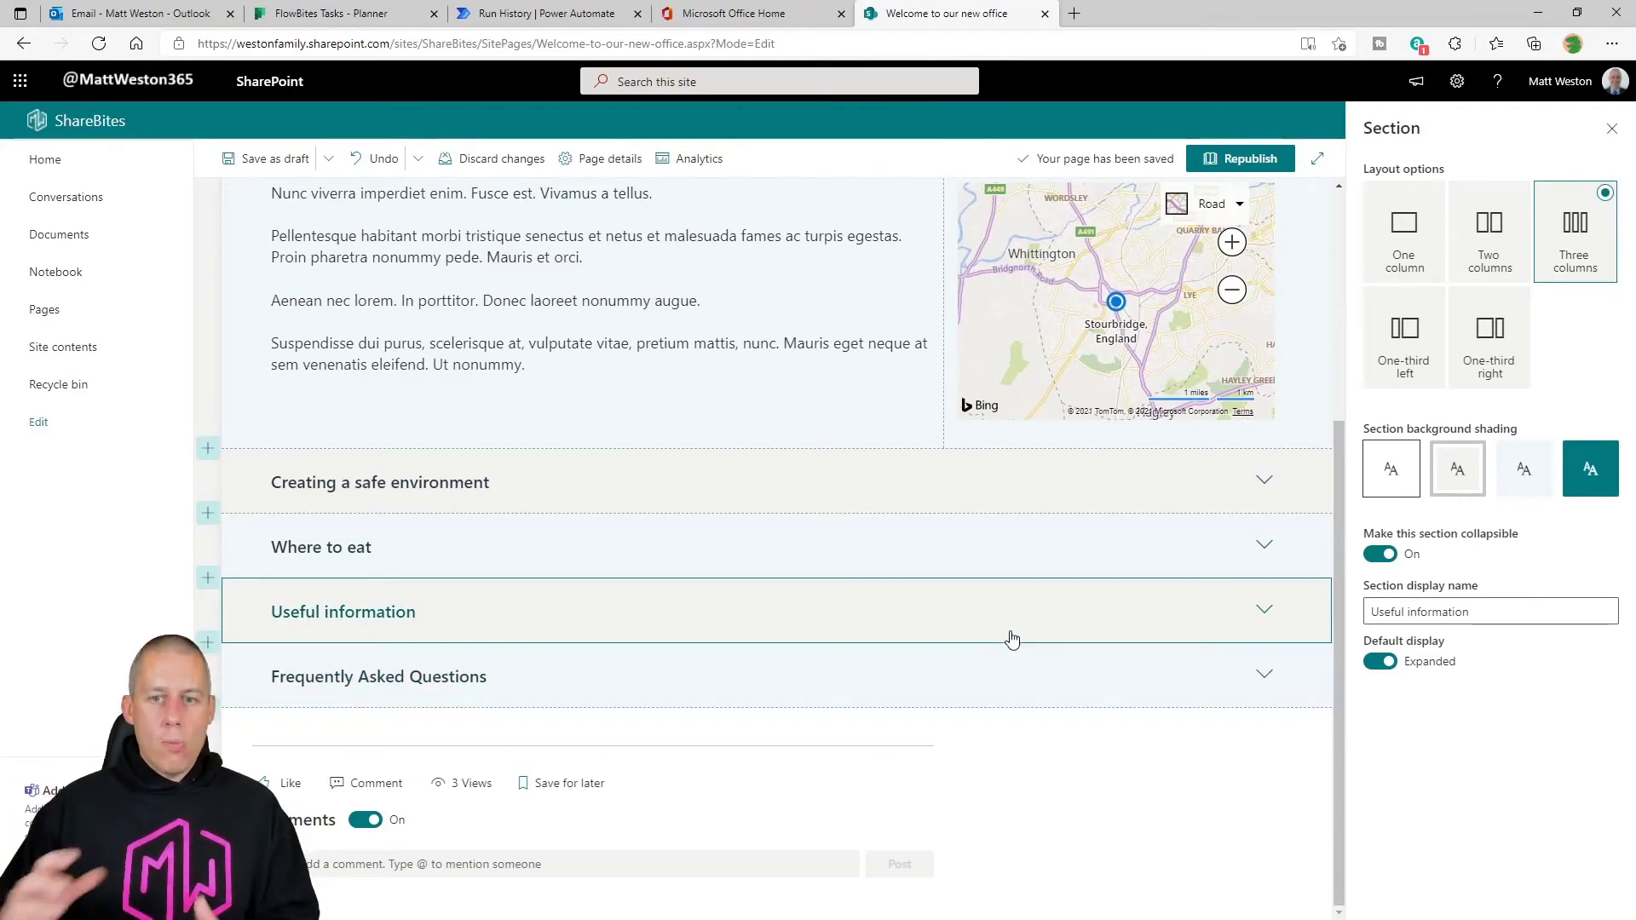
{"action": "scroll", "coordinate": [1013, 640], "scroll_direction": "up", "scroll_amount": 5}
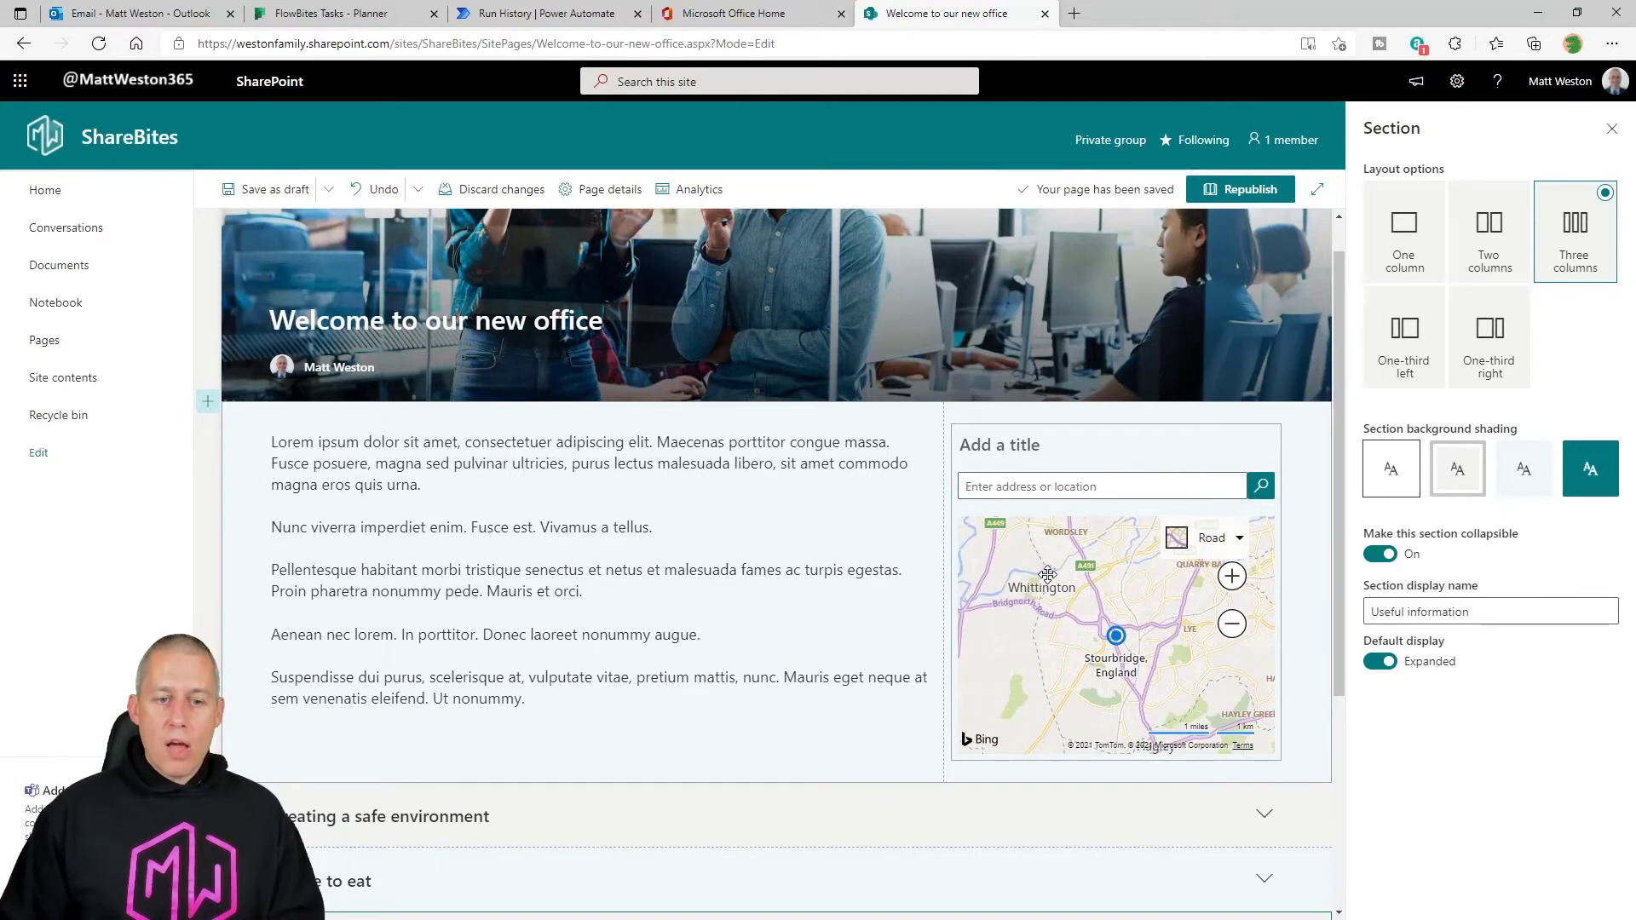
{"action": "scroll", "coordinate": [944, 587], "scroll_direction": "down", "scroll_amount": 1}
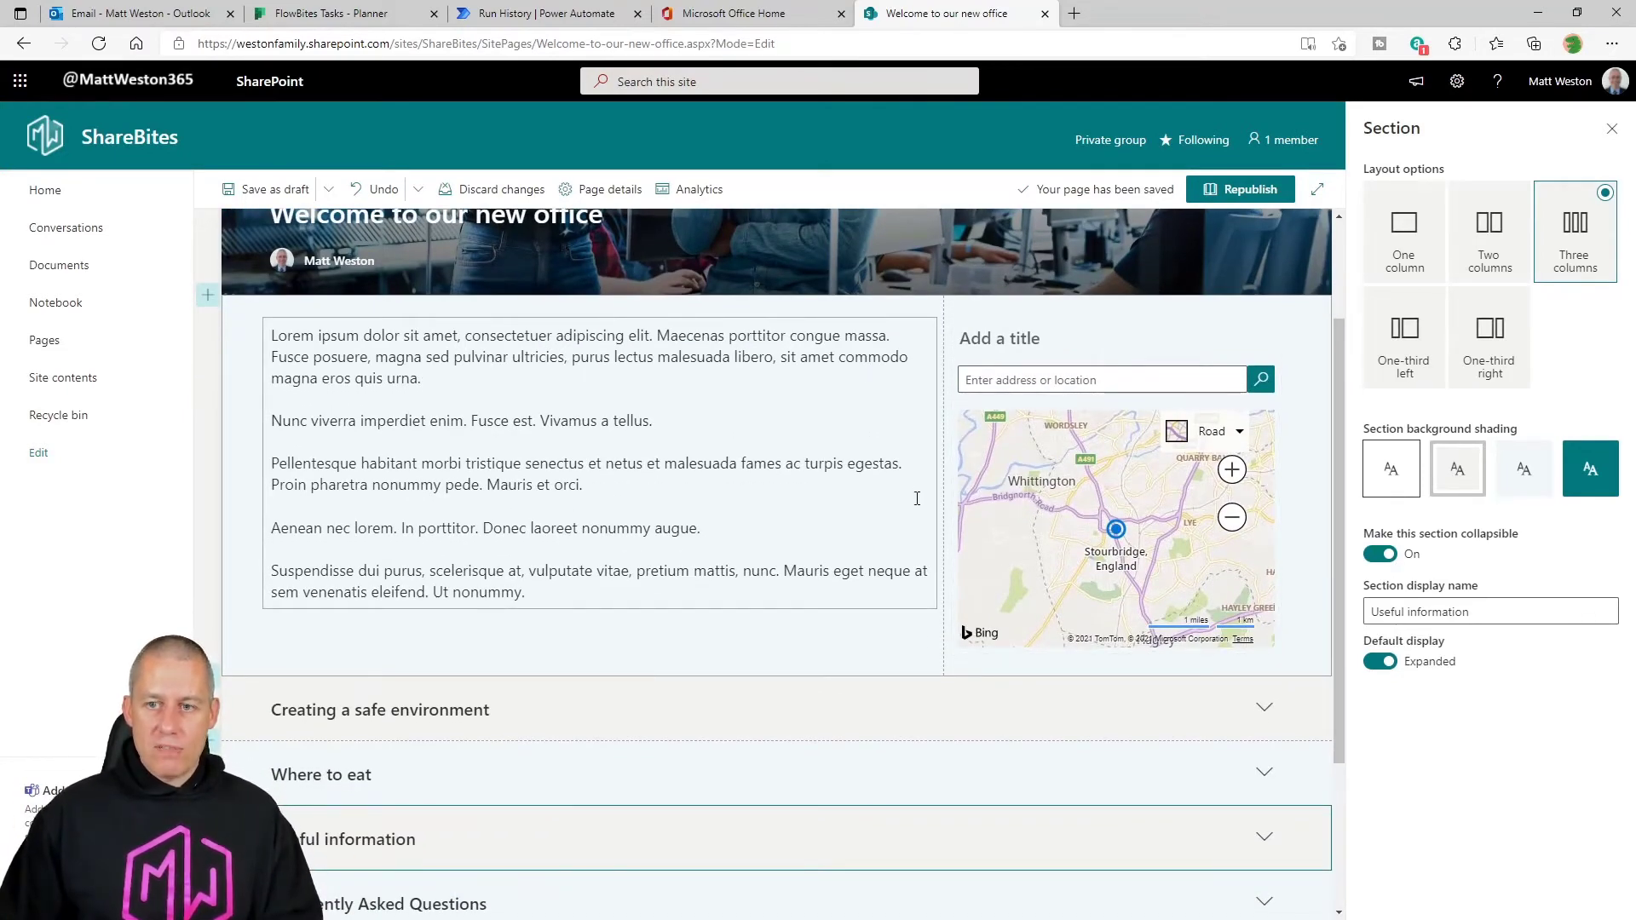
{"action": "scroll", "coordinate": [917, 498], "scroll_direction": "down", "scroll_amount": 2}
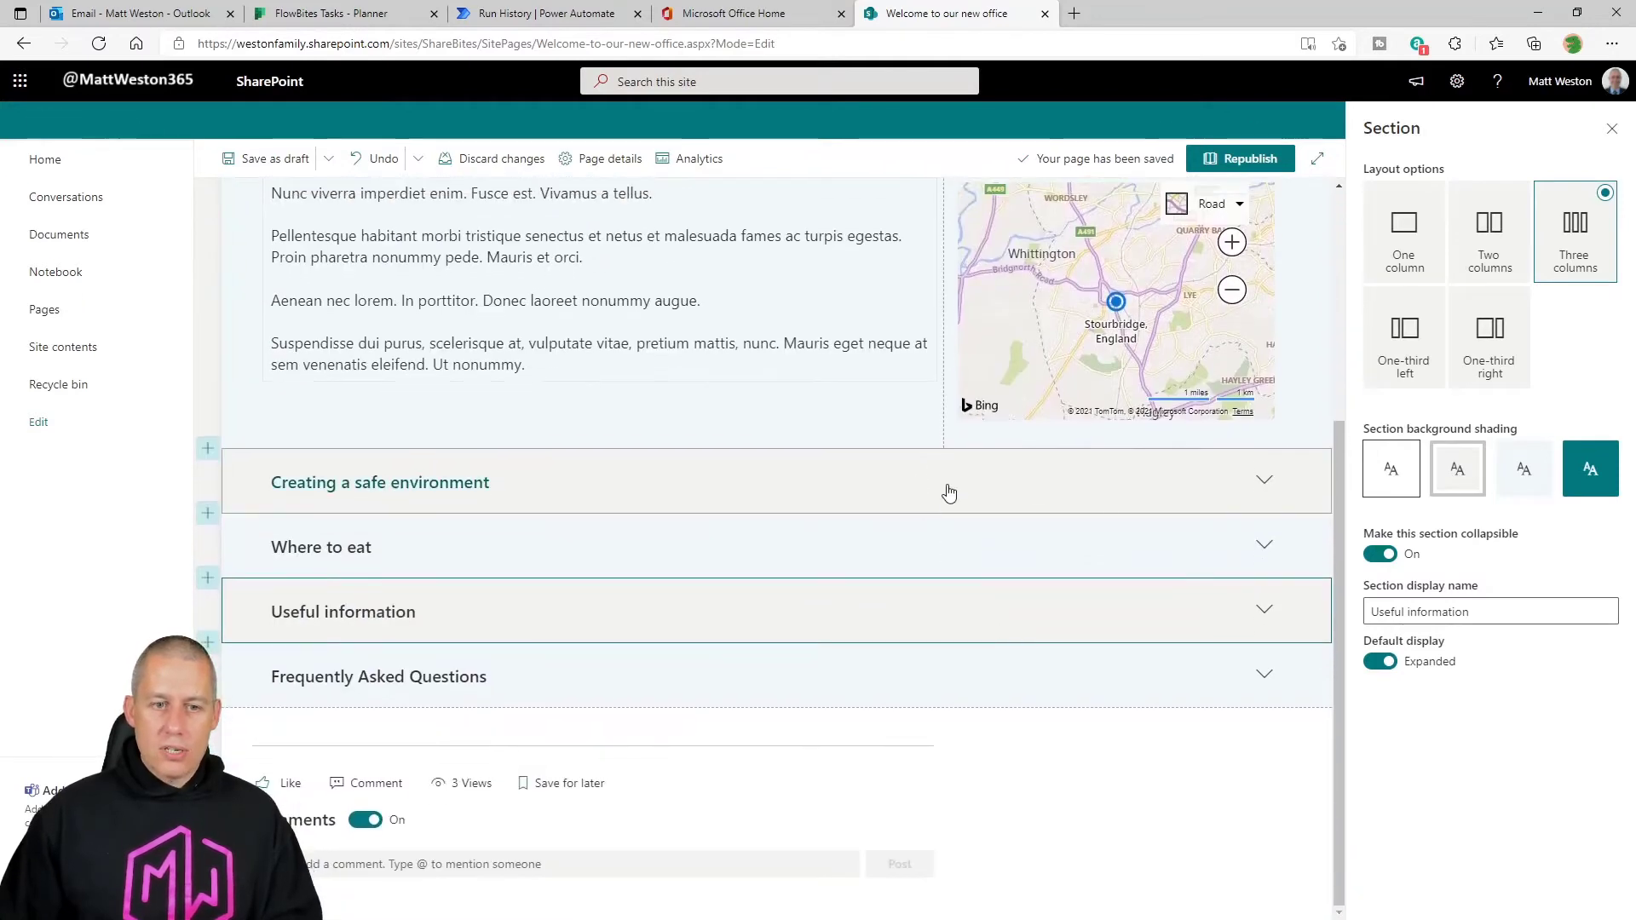
{"action": "left_click", "coordinate": [1265, 480]}
{"action": "scroll", "coordinate": [1252, 639], "scroll_direction": "down", "scroll_amount": 3}
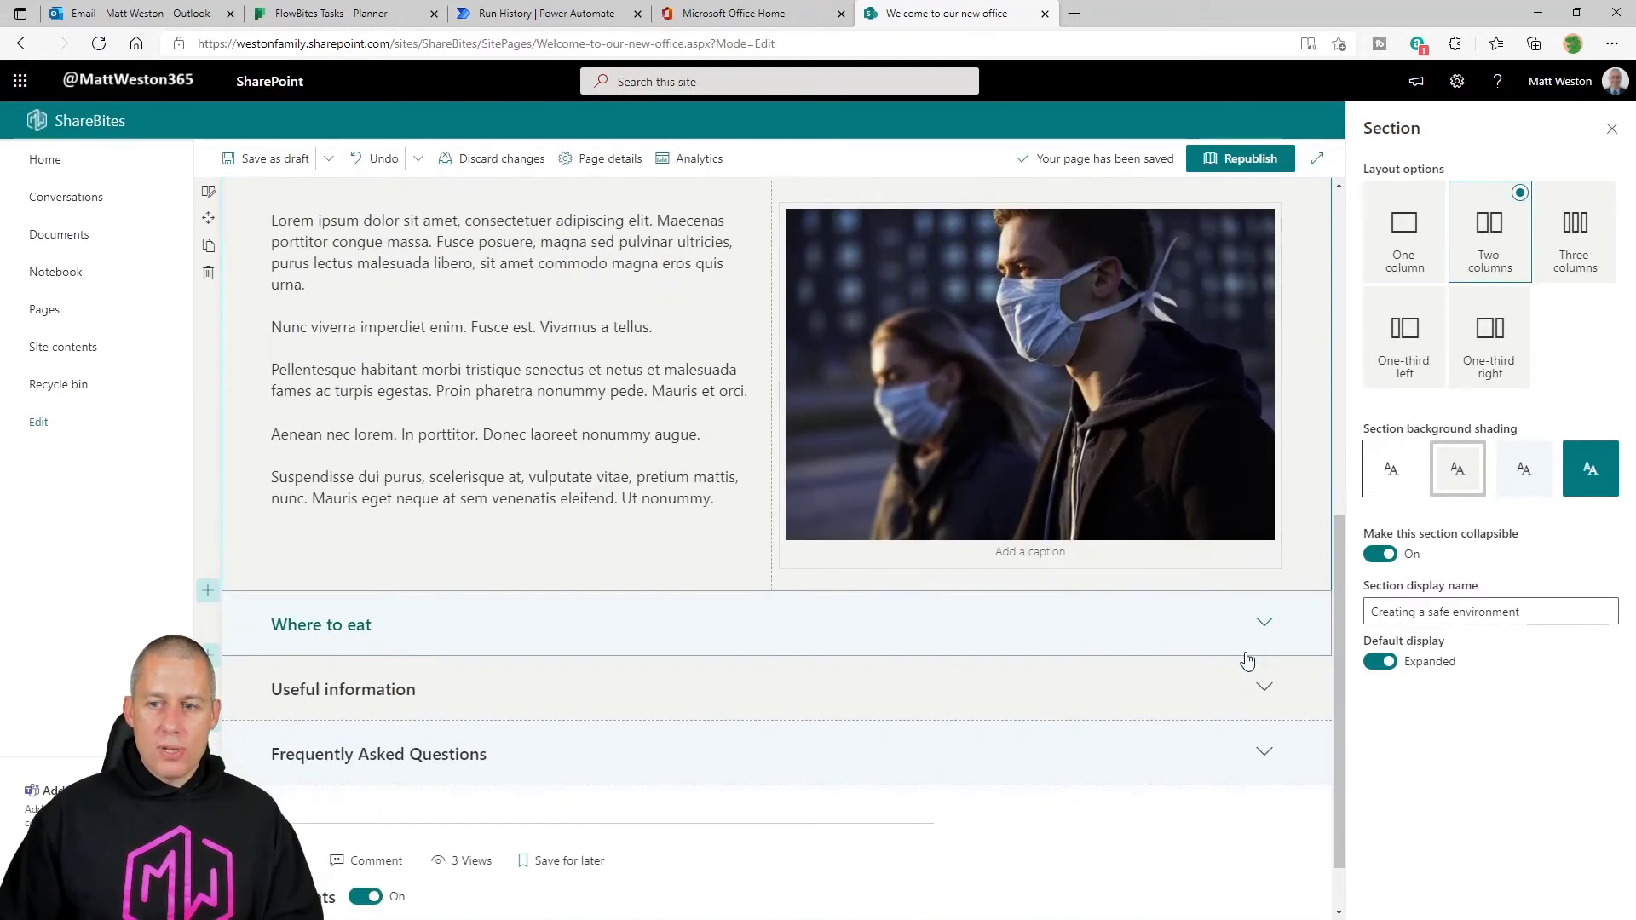
{"action": "left_click", "coordinate": [1262, 628]}
{"action": "scroll", "coordinate": [1261, 632], "scroll_direction": "down", "scroll_amount": 4}
{"action": "left_click", "coordinate": [1258, 614]}
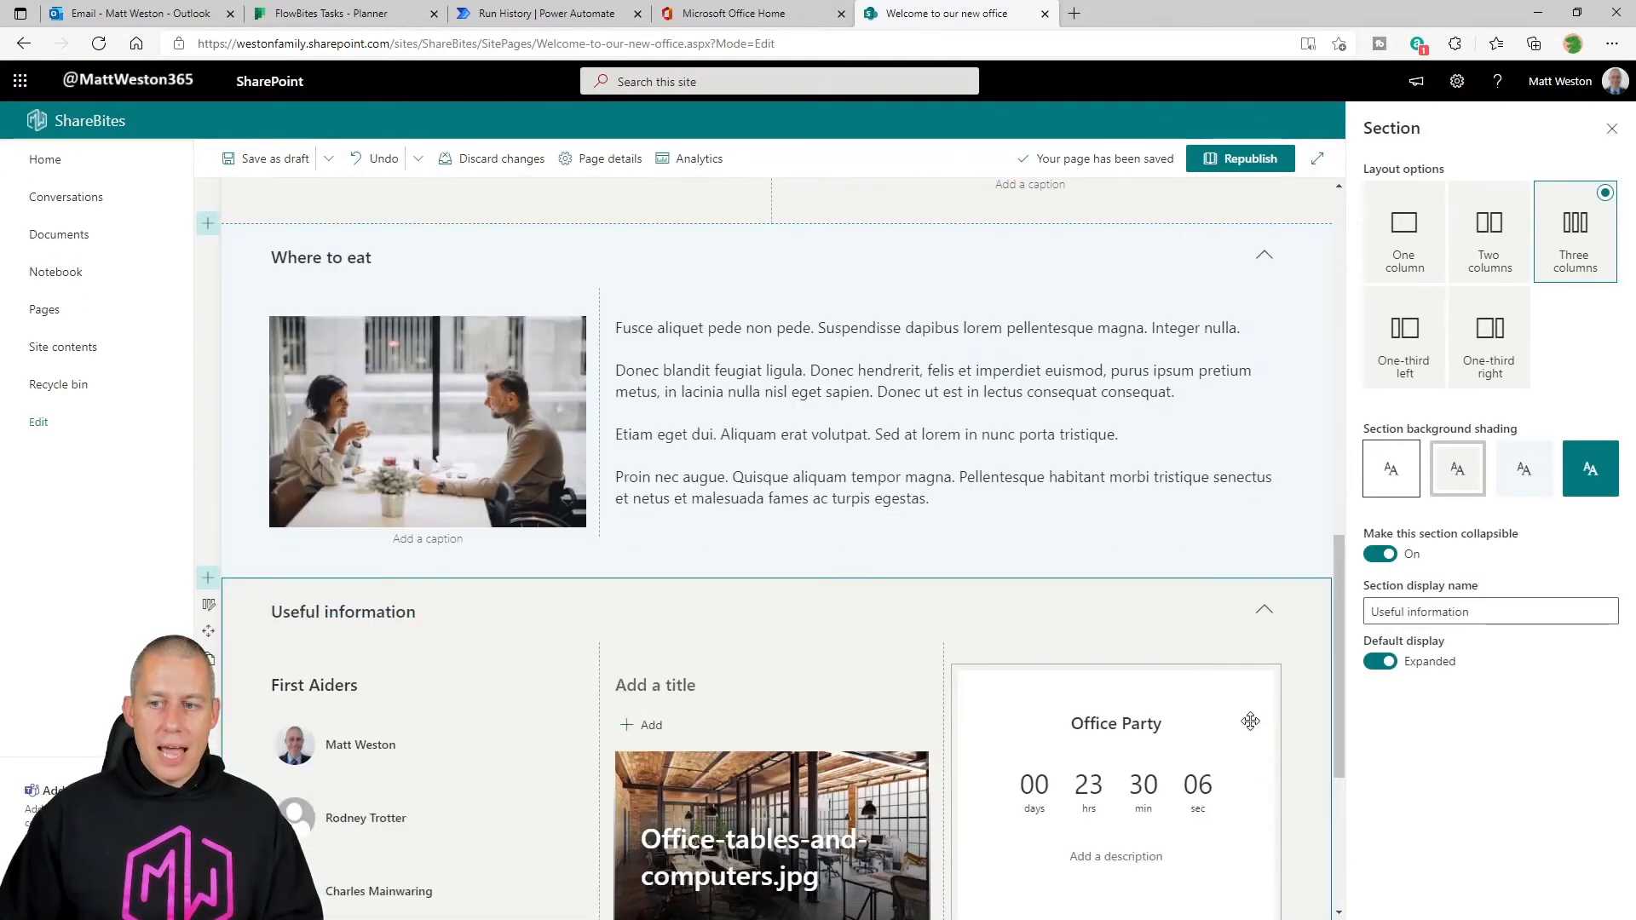
{"action": "scroll", "coordinate": [1253, 681], "scroll_direction": "down", "scroll_amount": 4}
{"action": "left_click", "coordinate": [1255, 740]}
{"action": "scroll", "coordinate": [1039, 673], "scroll_direction": "up", "scroll_amount": 12}
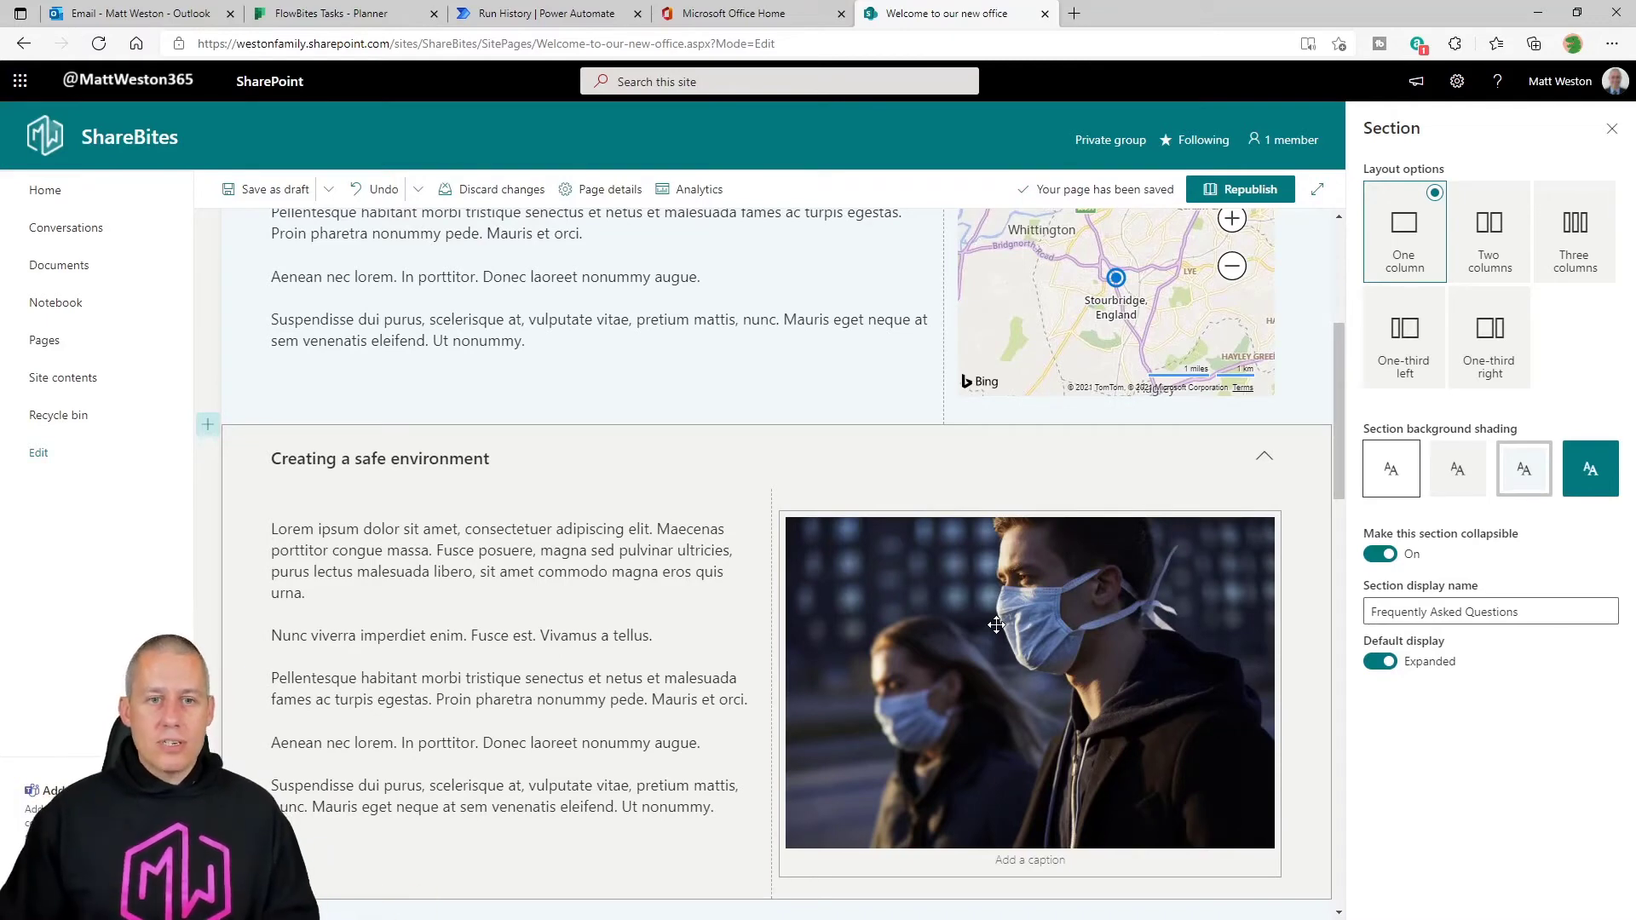
- Set Creating a safe environment and Where to eat to display collapsed by default
{"action": "left_click", "coordinate": [566, 453]}
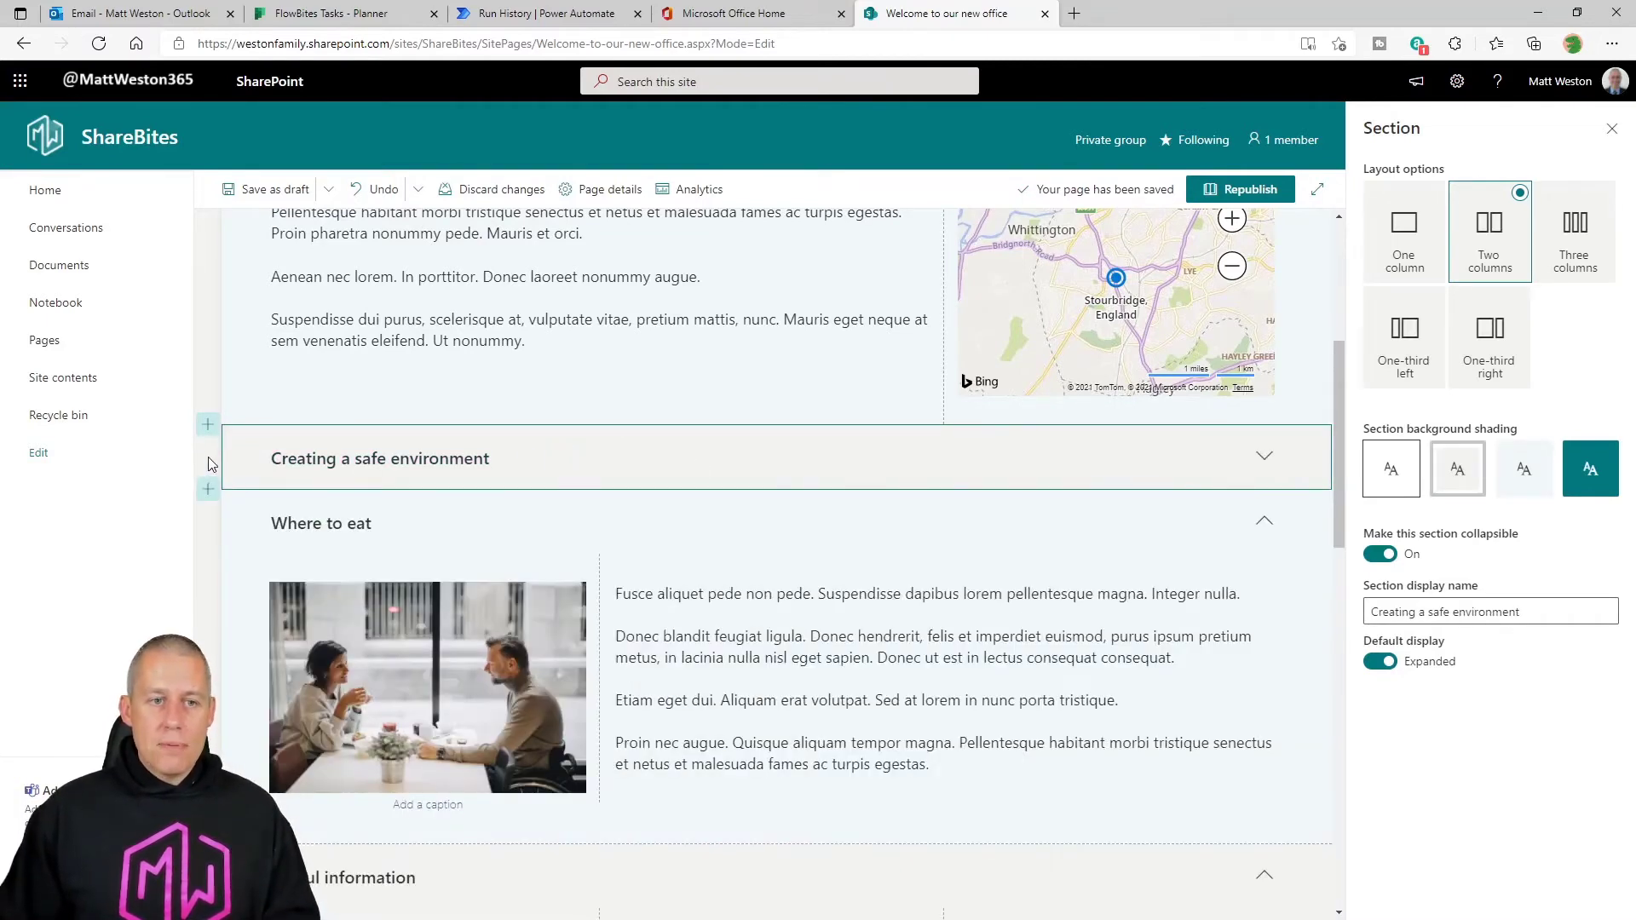
{"action": "left_click", "coordinate": [285, 460]}
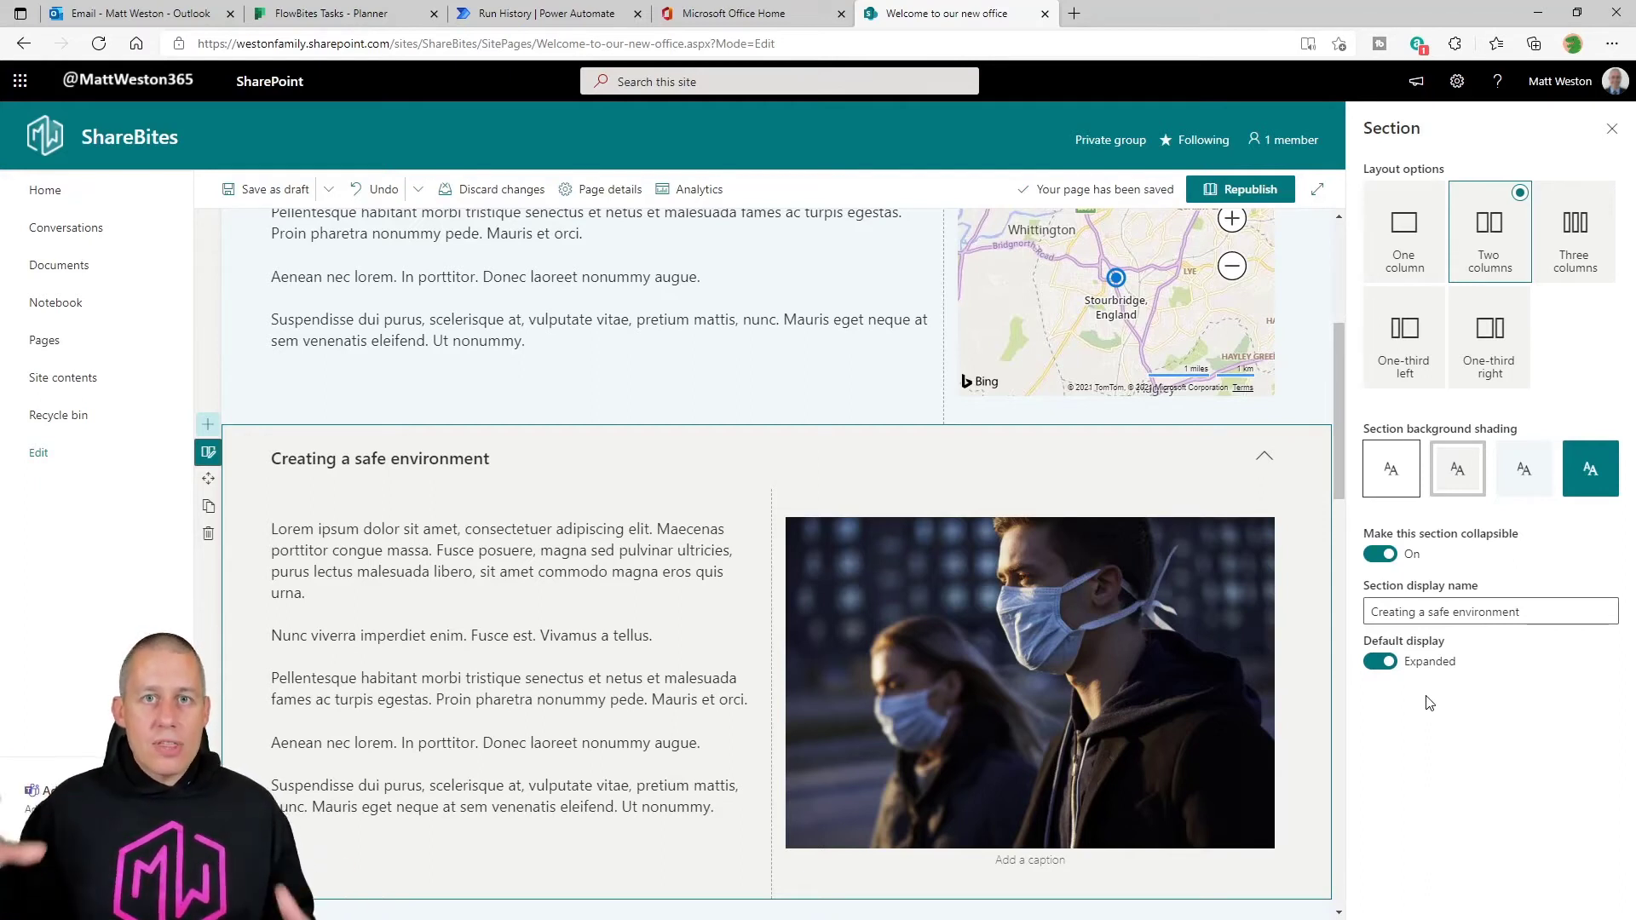
{"action": "left_click", "coordinate": [1380, 662]}
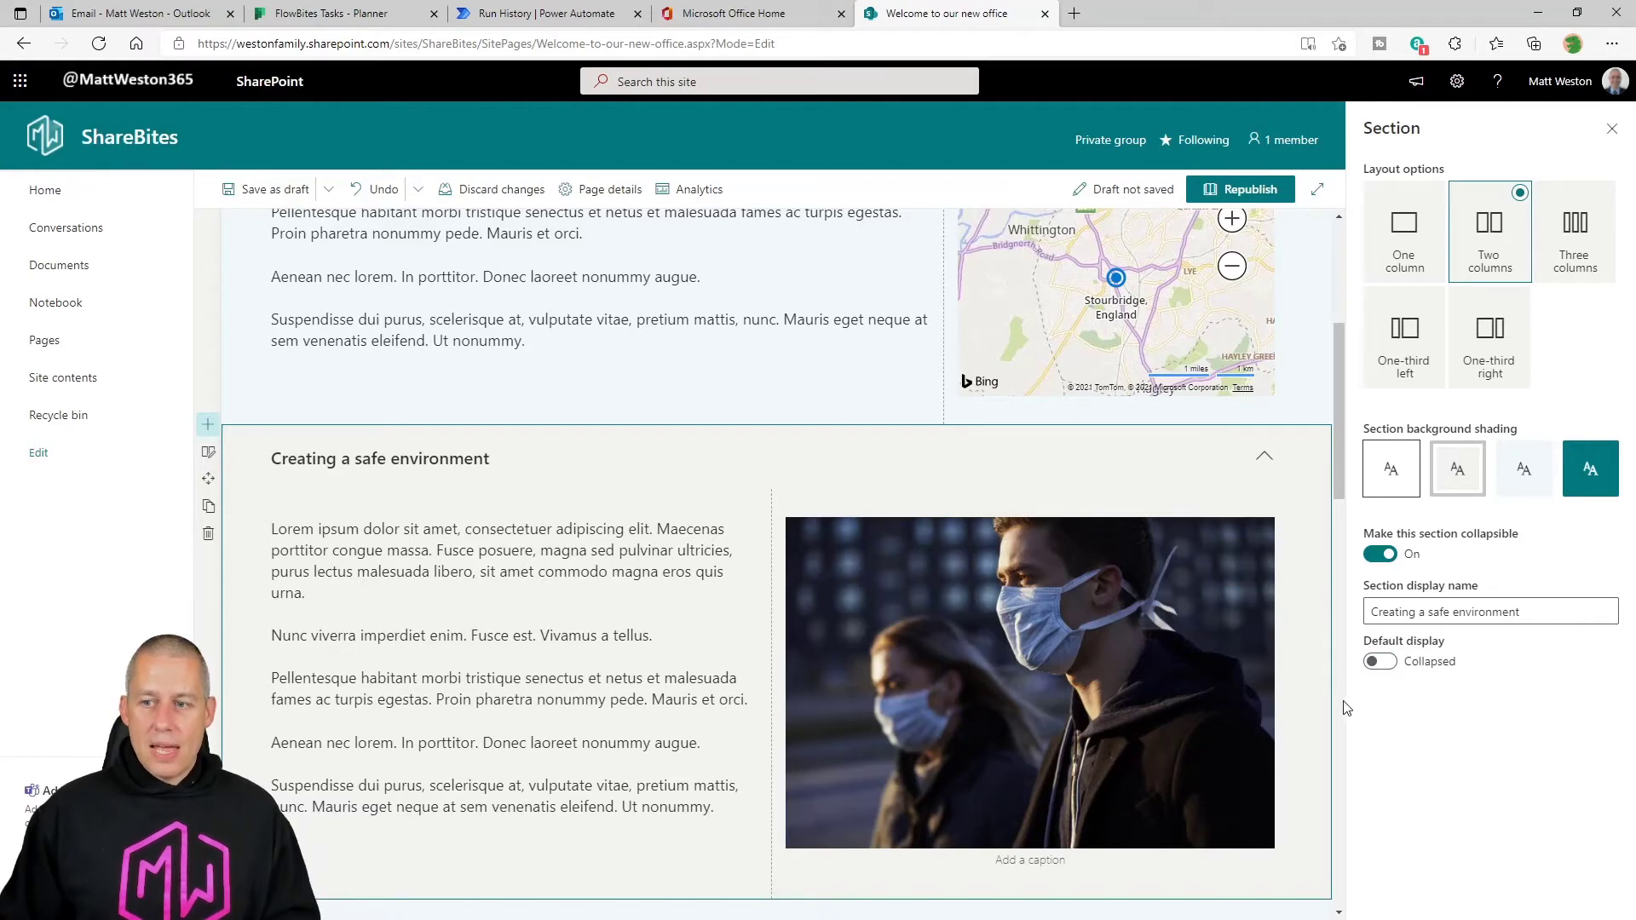
{"action": "scroll", "coordinate": [222, 652], "scroll_direction": "down", "scroll_amount": 4}
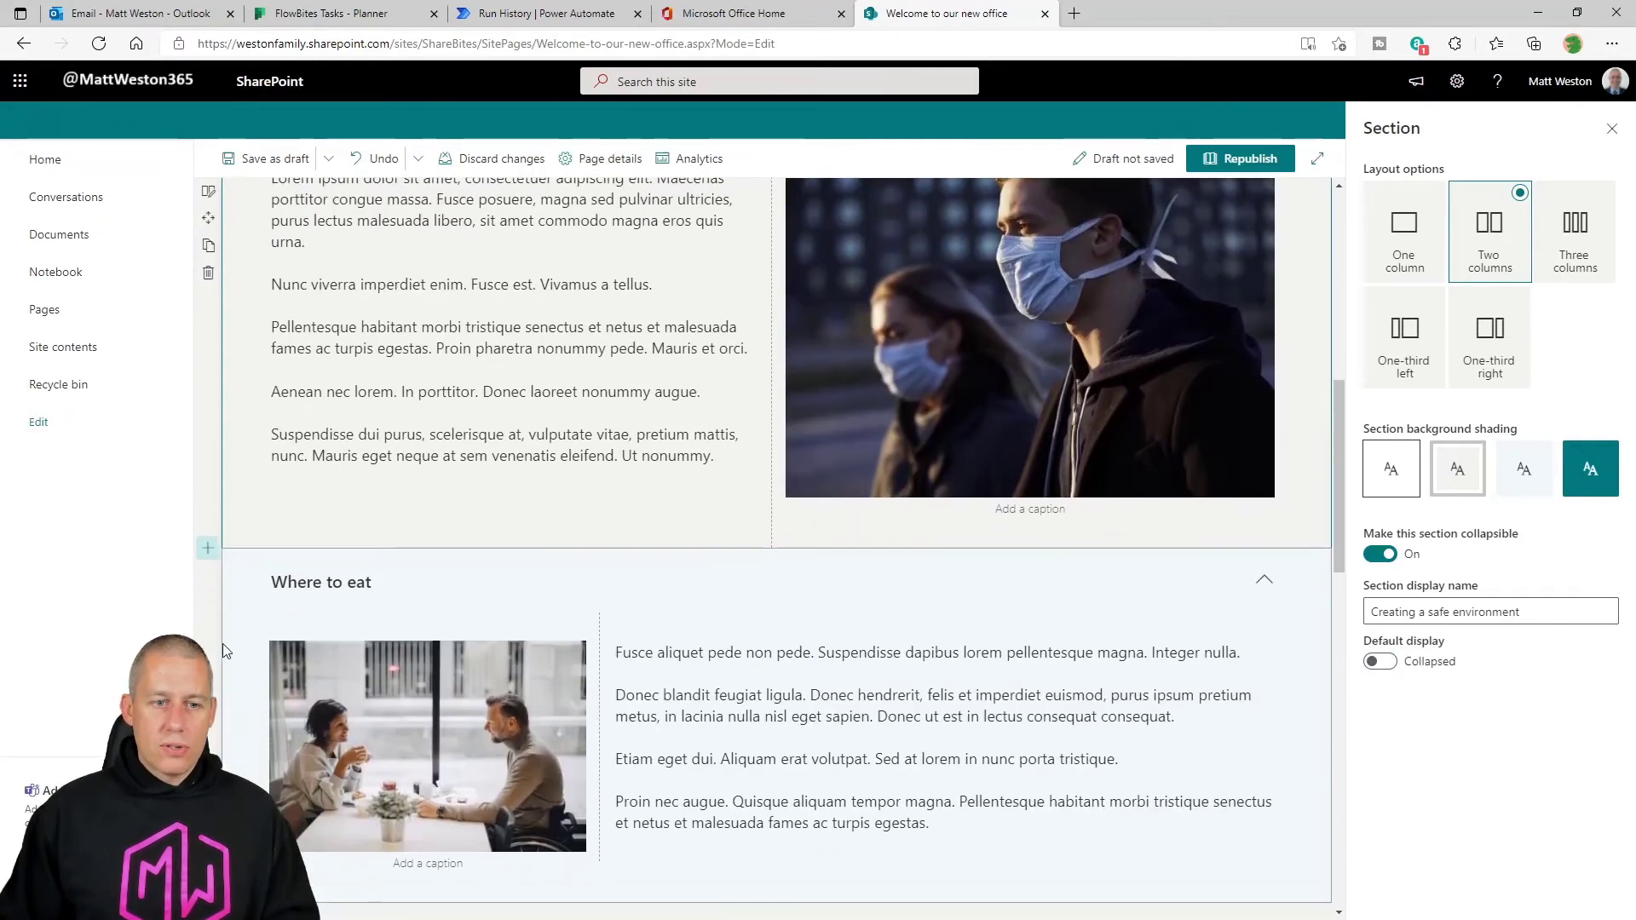
{"action": "left_click", "coordinate": [224, 651]}
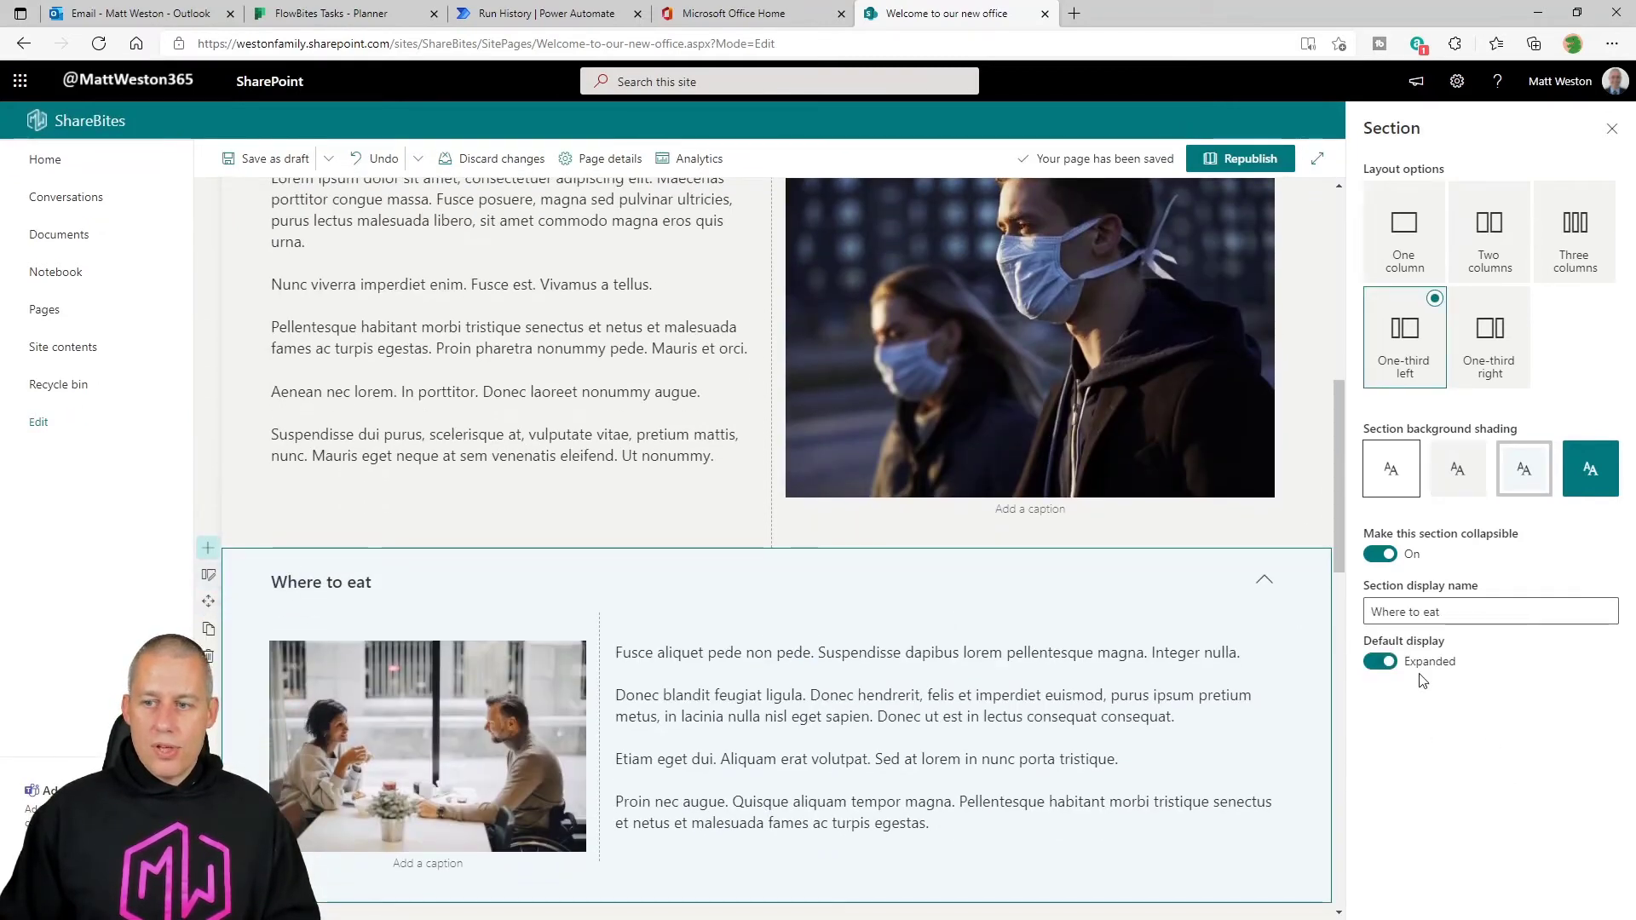
{"action": "left_click", "coordinate": [1380, 662]}
- Set Useful information and Frequently Asked Questions to display collapsed by default
{"action": "scroll", "coordinate": [204, 502], "scroll_direction": "down", "scroll_amount": 5}
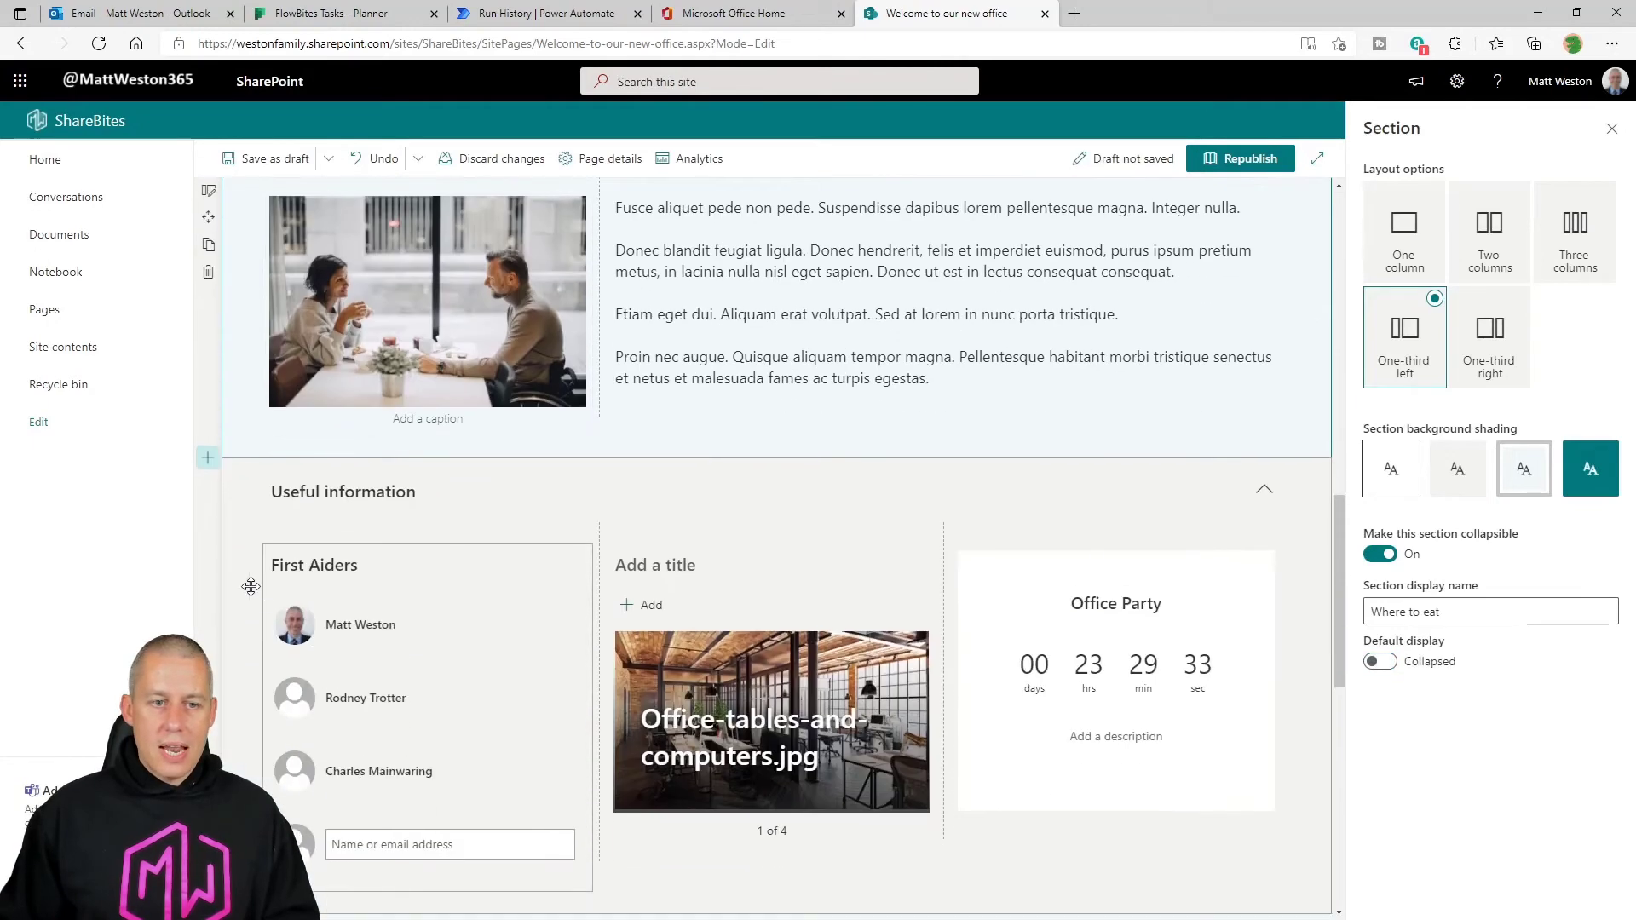
{"action": "left_click", "coordinate": [204, 503]}
{"action": "left_click", "coordinate": [1380, 661]}
{"action": "scroll", "coordinate": [388, 708], "scroll_direction": "down", "scroll_amount": 5}
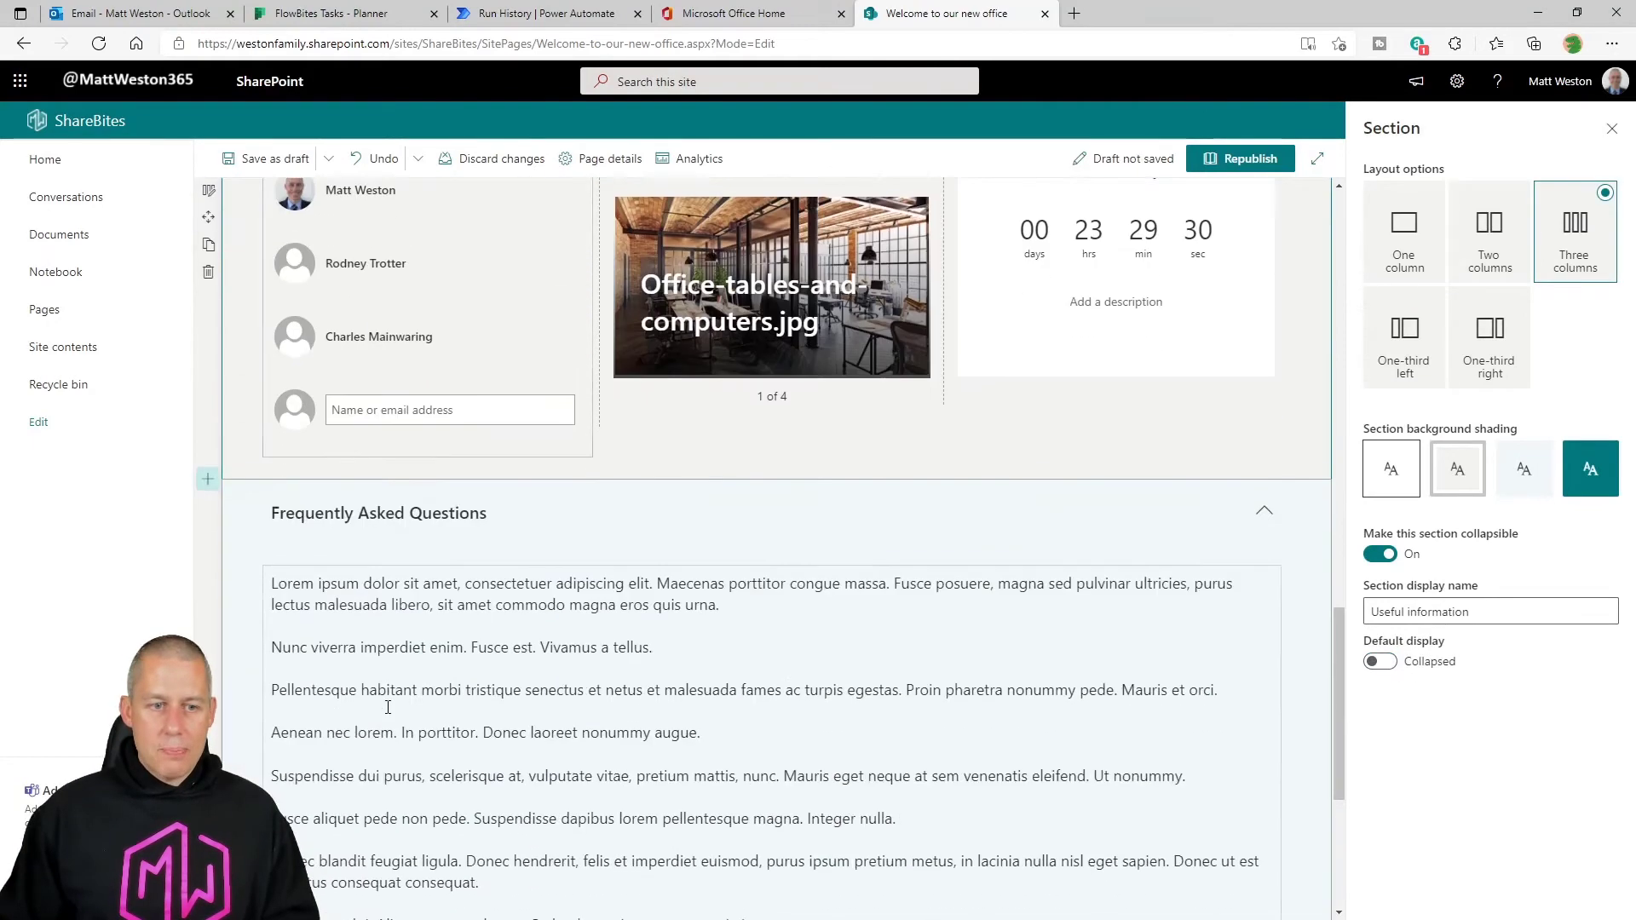
{"action": "left_click", "coordinate": [1308, 664]}
{"action": "left_click", "coordinate": [1379, 662]}
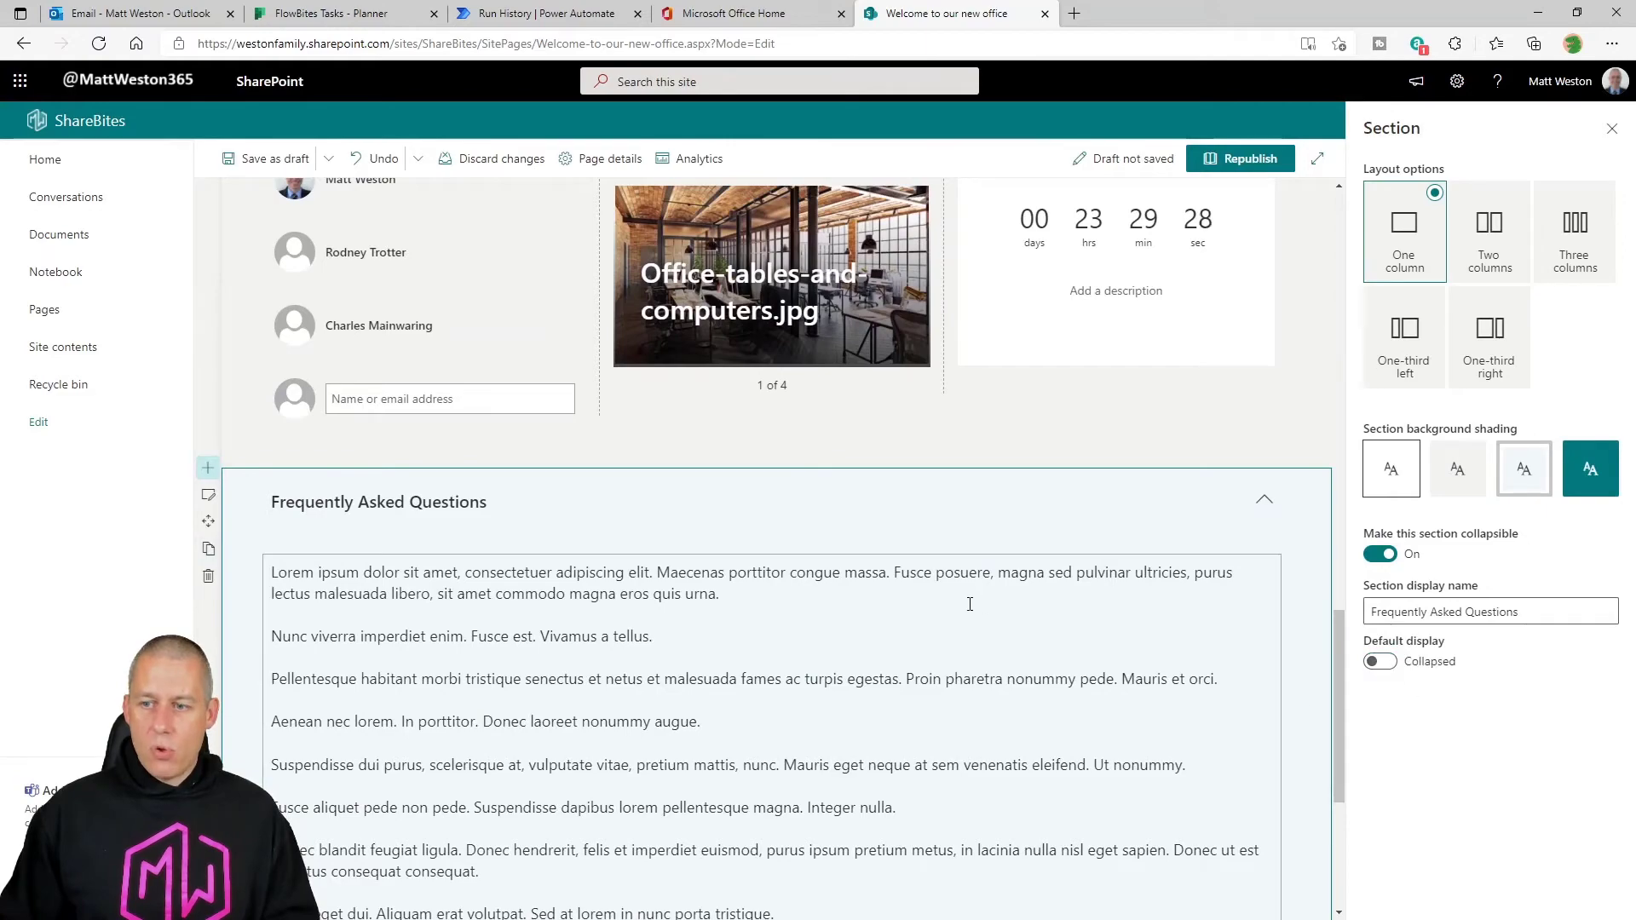
{"action": "scroll", "coordinate": [989, 607], "scroll_direction": "up", "scroll_amount": 8}
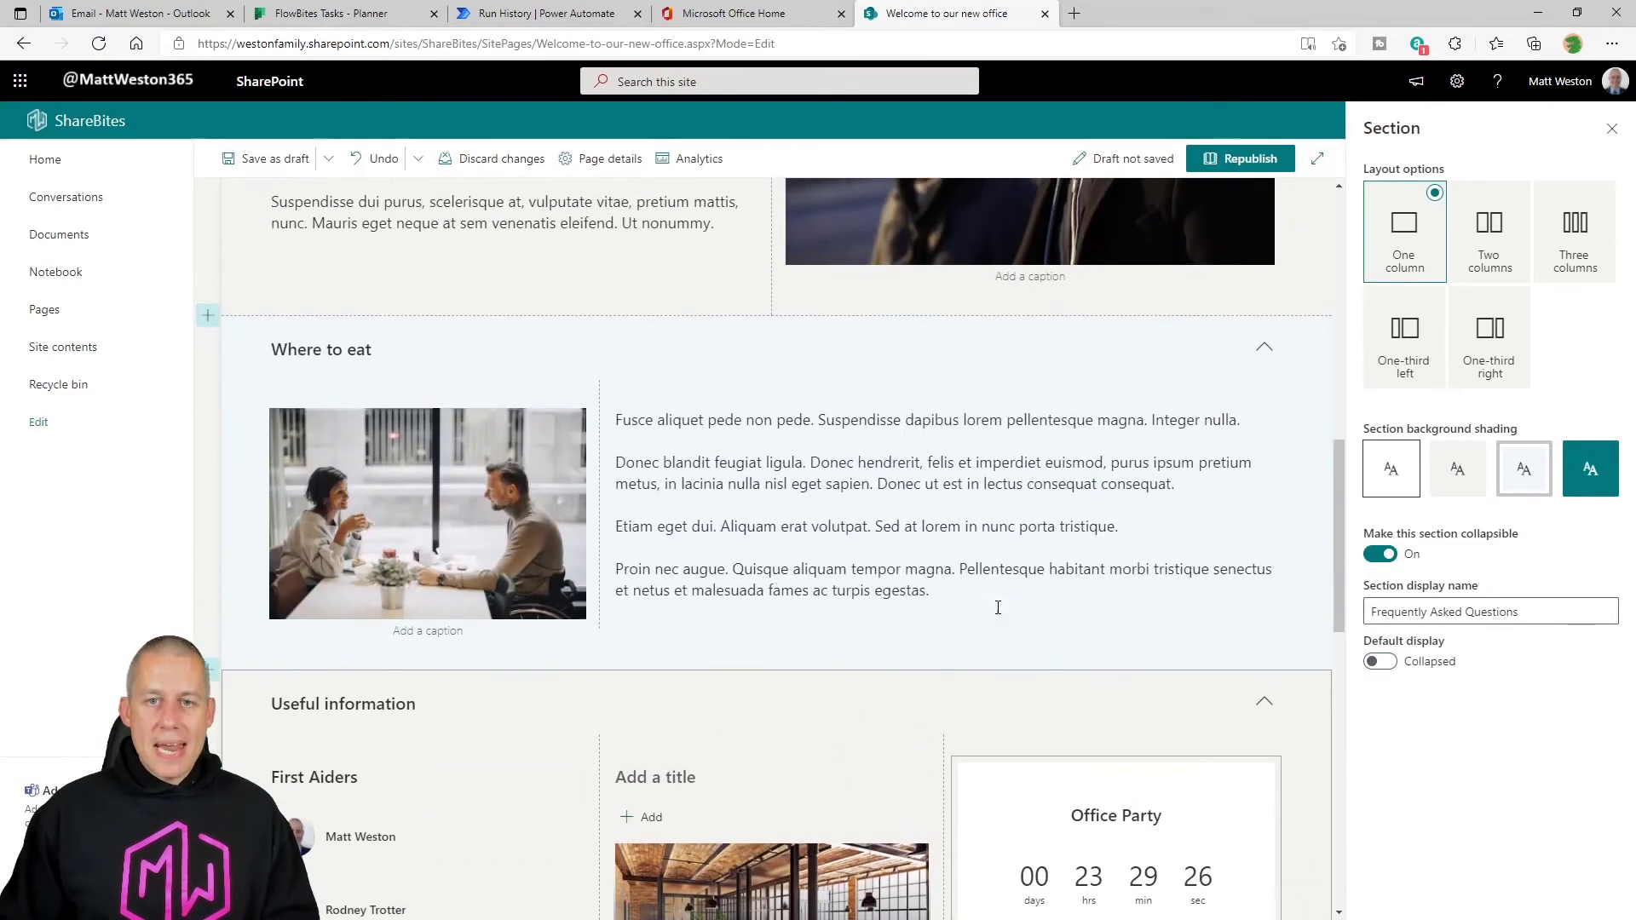
{"action": "scroll", "coordinate": [998, 607], "scroll_direction": "up", "scroll_amount": 12}
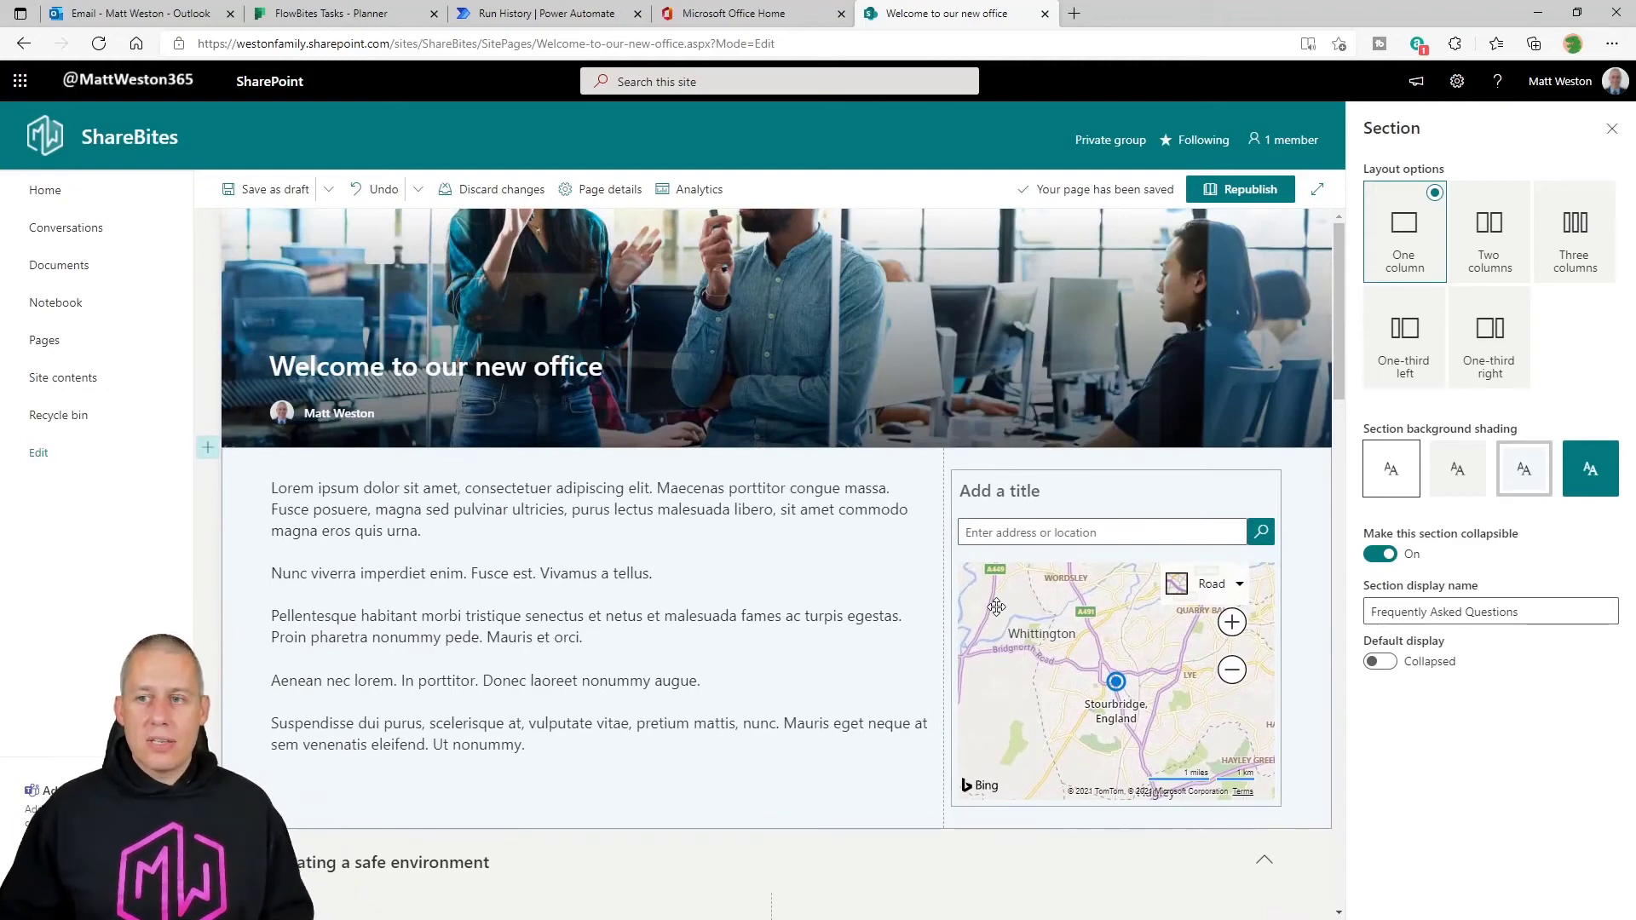
- Republish the welcome page with the section changes
{"action": "left_click", "coordinate": [1240, 189]}
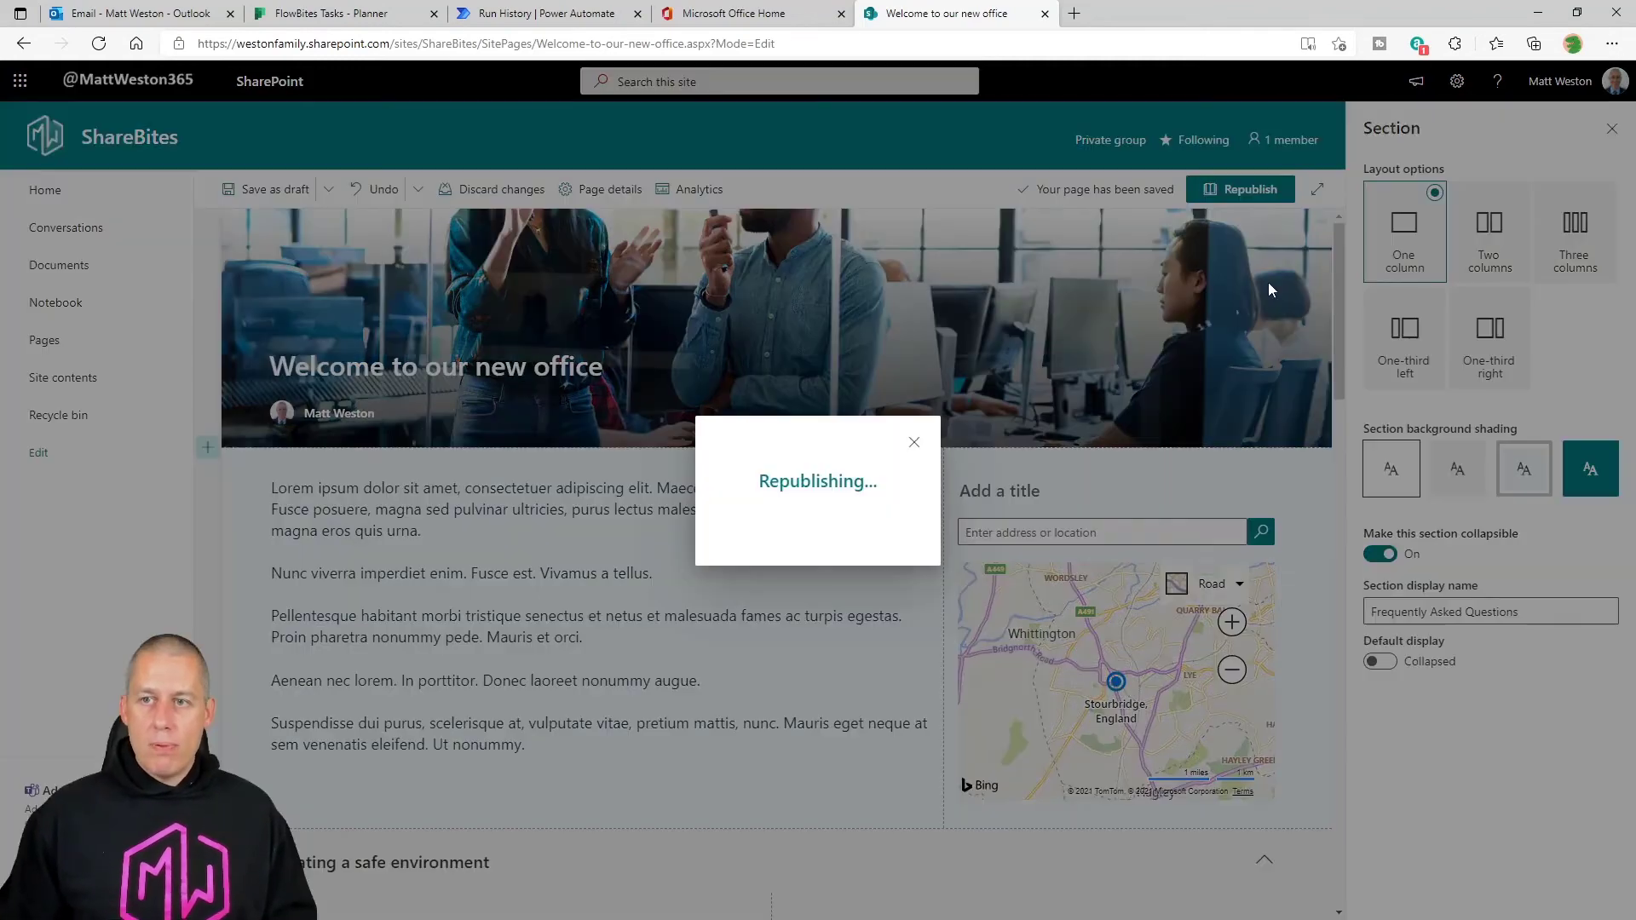
{"action": "scroll", "coordinate": [1029, 495], "scroll_direction": "down", "scroll_amount": 4}
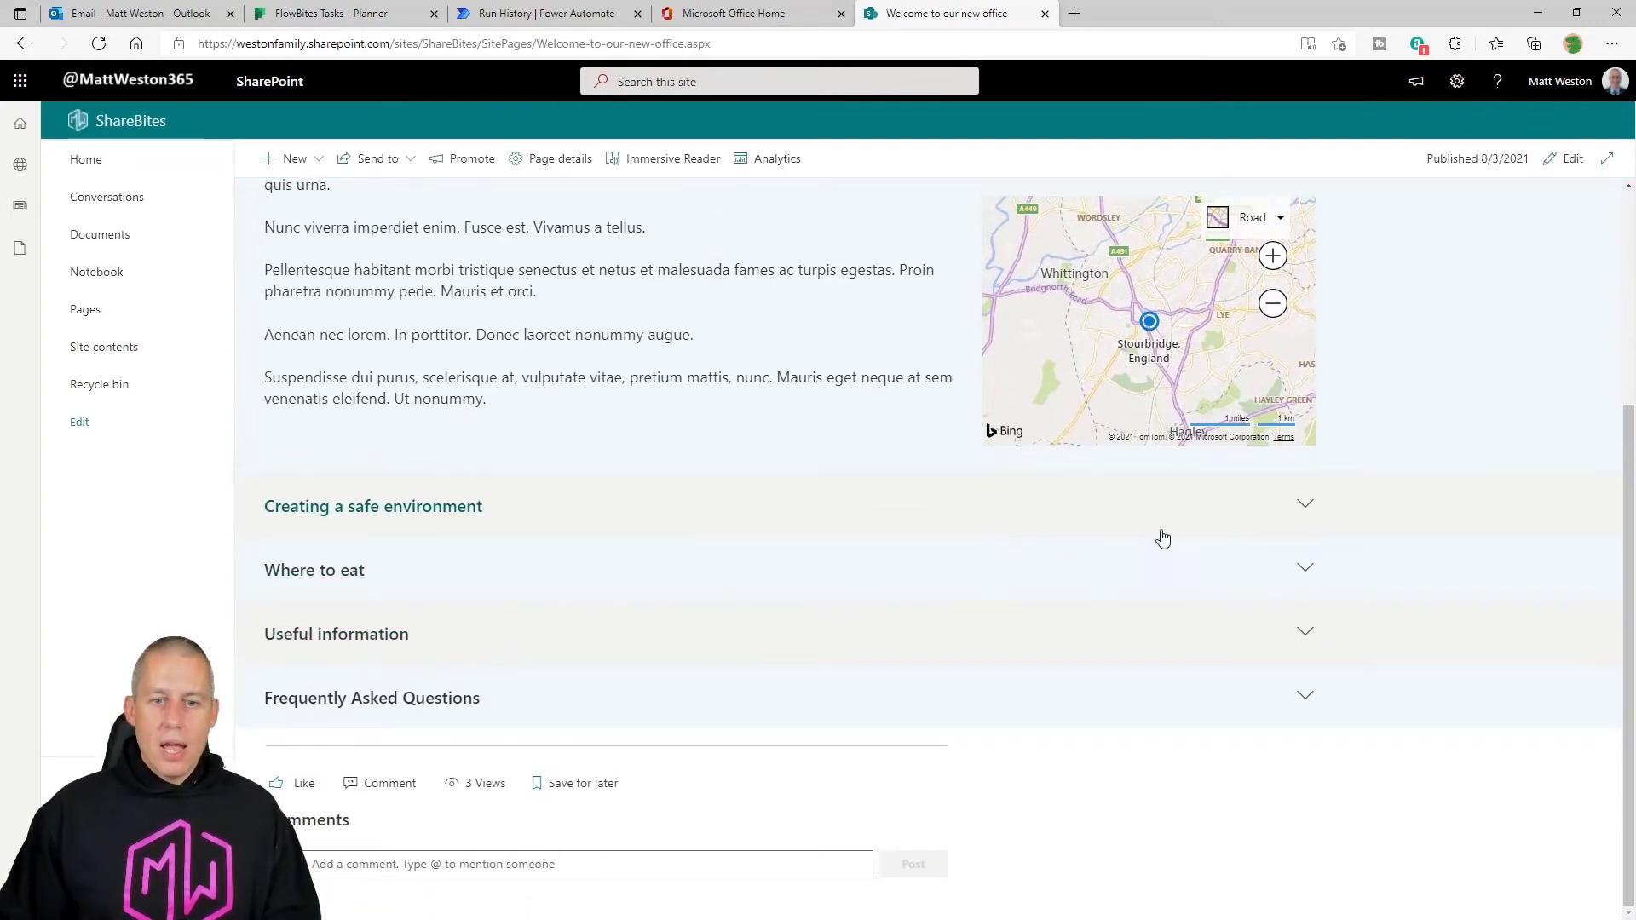
{"action": "scroll", "coordinate": [1067, 504], "scroll_direction": "up", "scroll_amount": 1}
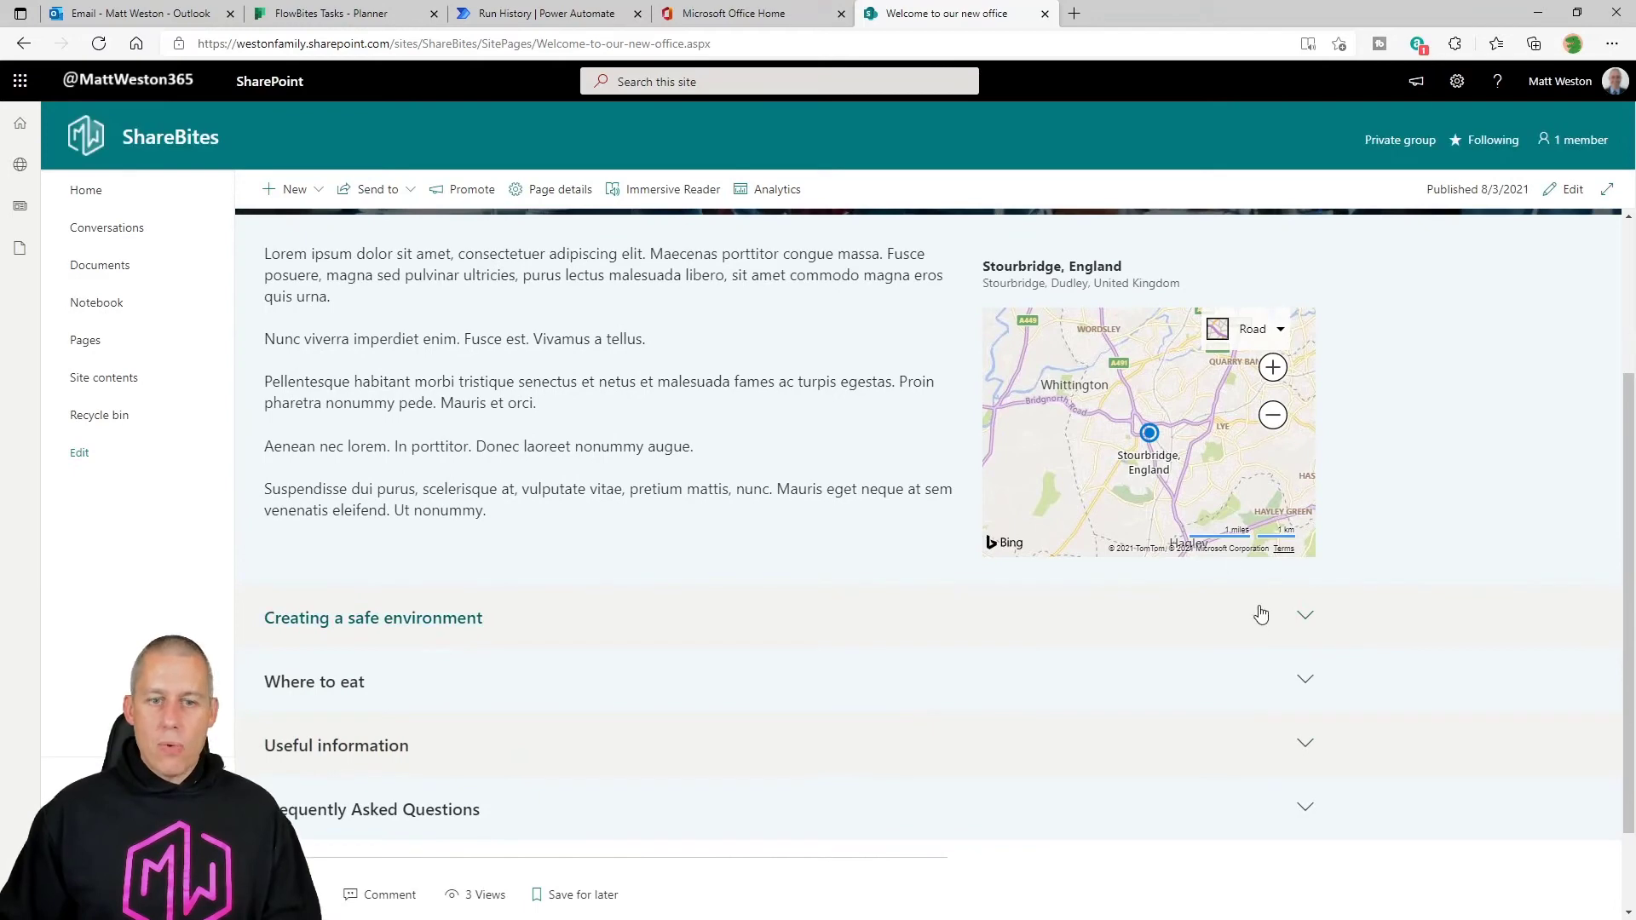
- Expand and collapse Creating a safe environment and Where to eat on the published page
{"action": "left_click", "coordinate": [1303, 625]}
{"action": "scroll", "coordinate": [1299, 664], "scroll_direction": "down", "scroll_amount": 4}
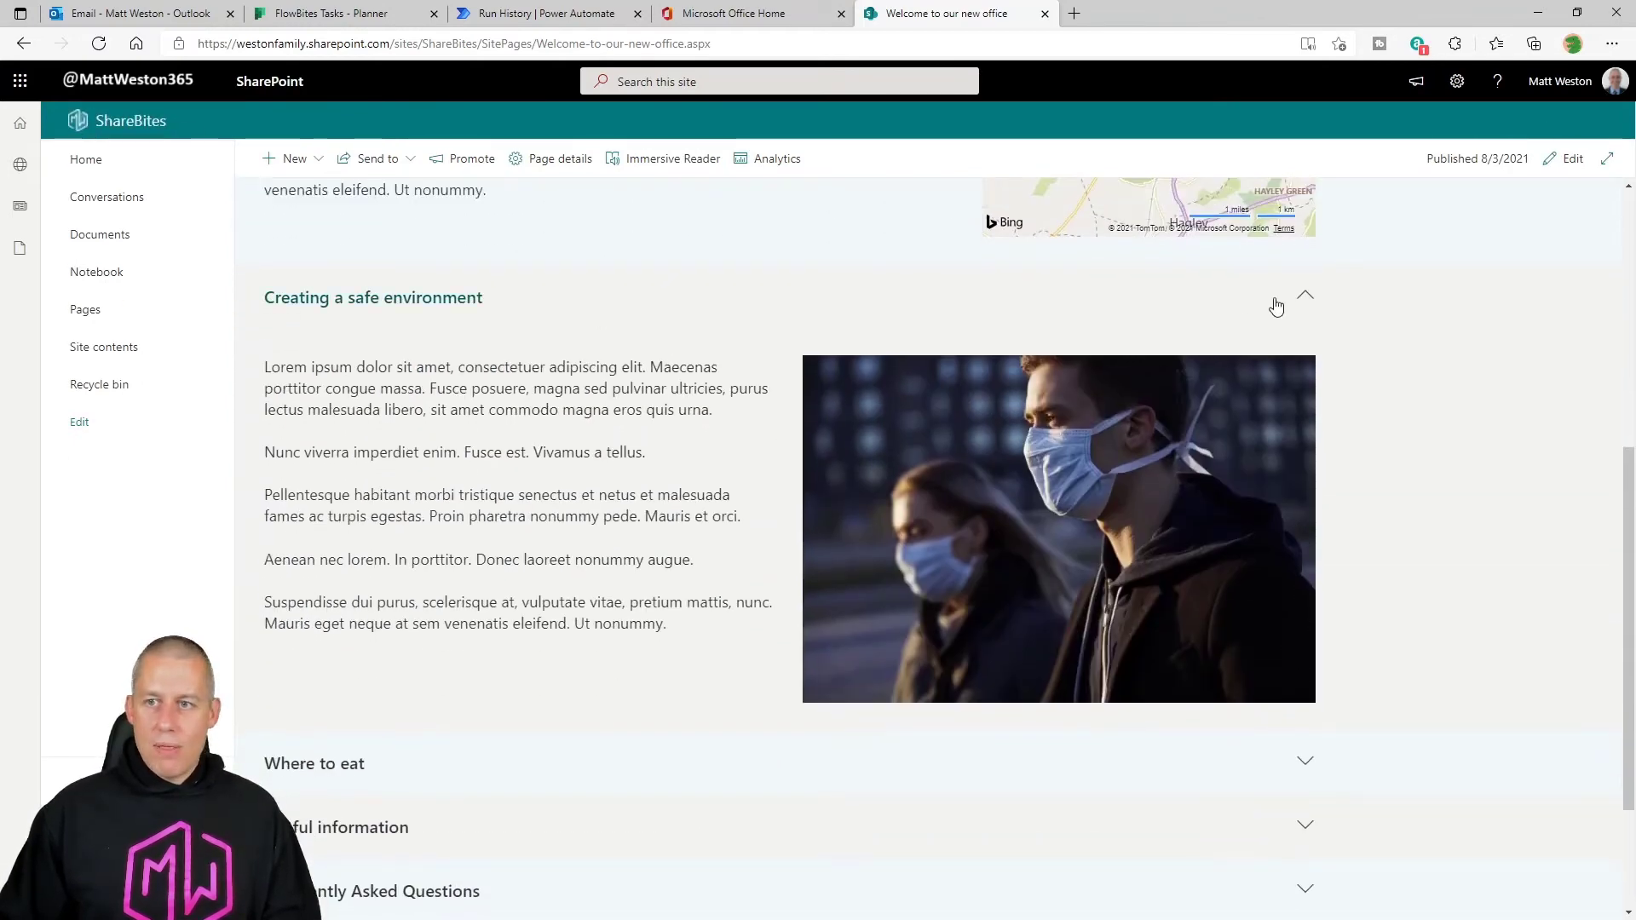
{"action": "left_click", "coordinate": [1304, 302]}
{"action": "left_click", "coordinate": [1300, 569]}
{"action": "scroll", "coordinate": [1133, 559], "scroll_direction": "down", "scroll_amount": 3}
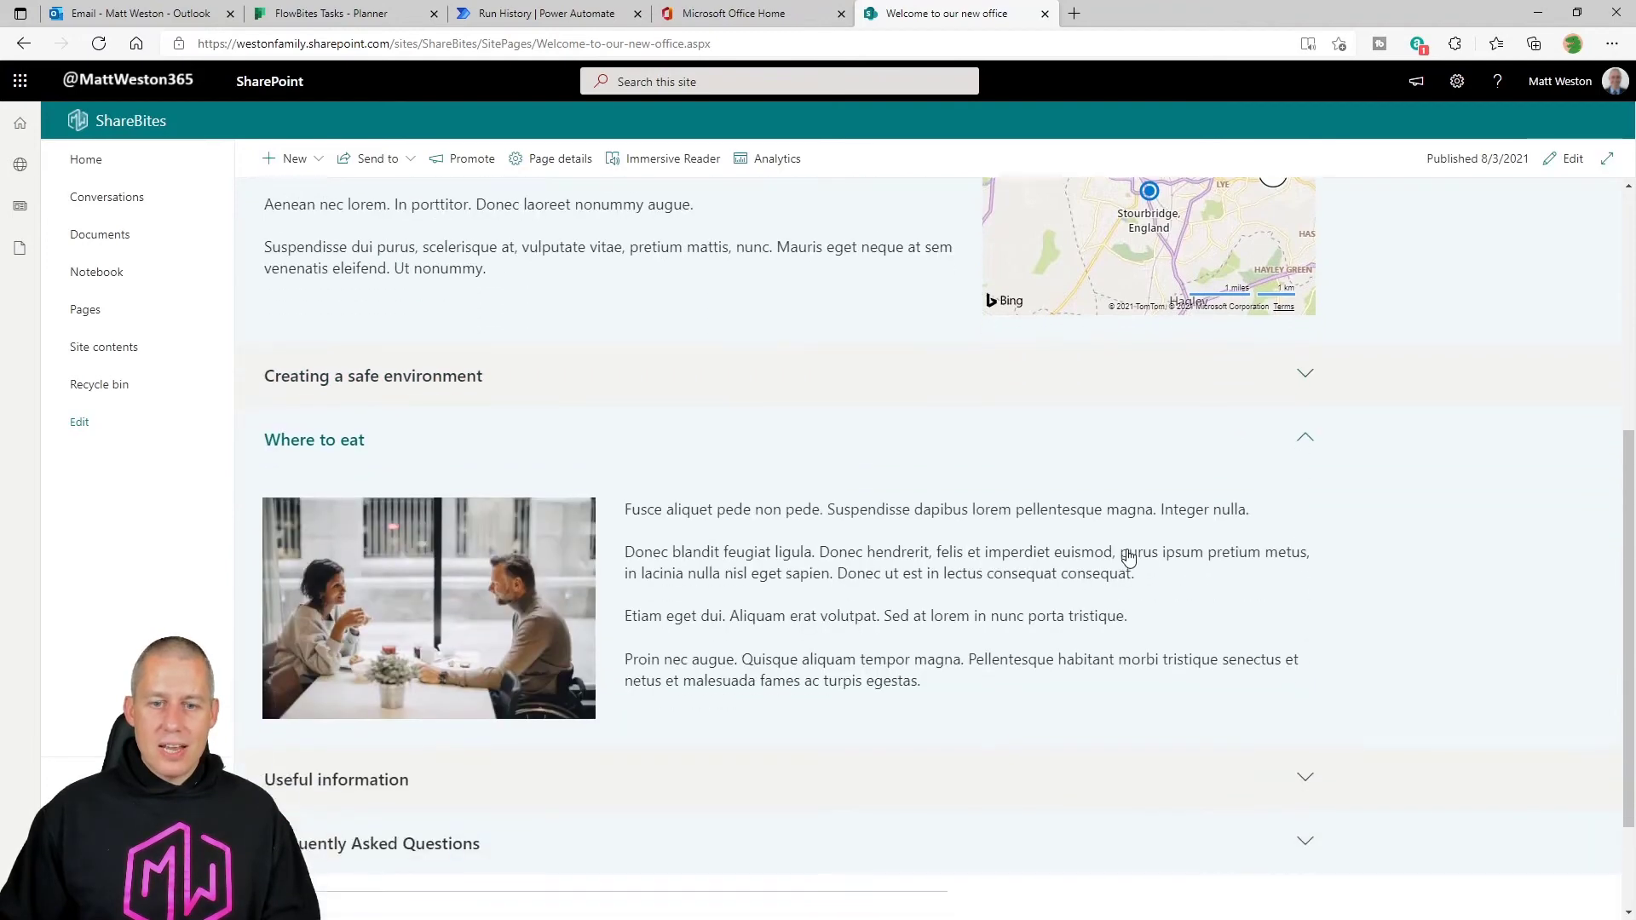
{"action": "left_click", "coordinate": [1307, 294]}
{"action": "scroll", "coordinate": [1235, 384], "scroll_direction": "up", "scroll_amount": 4}
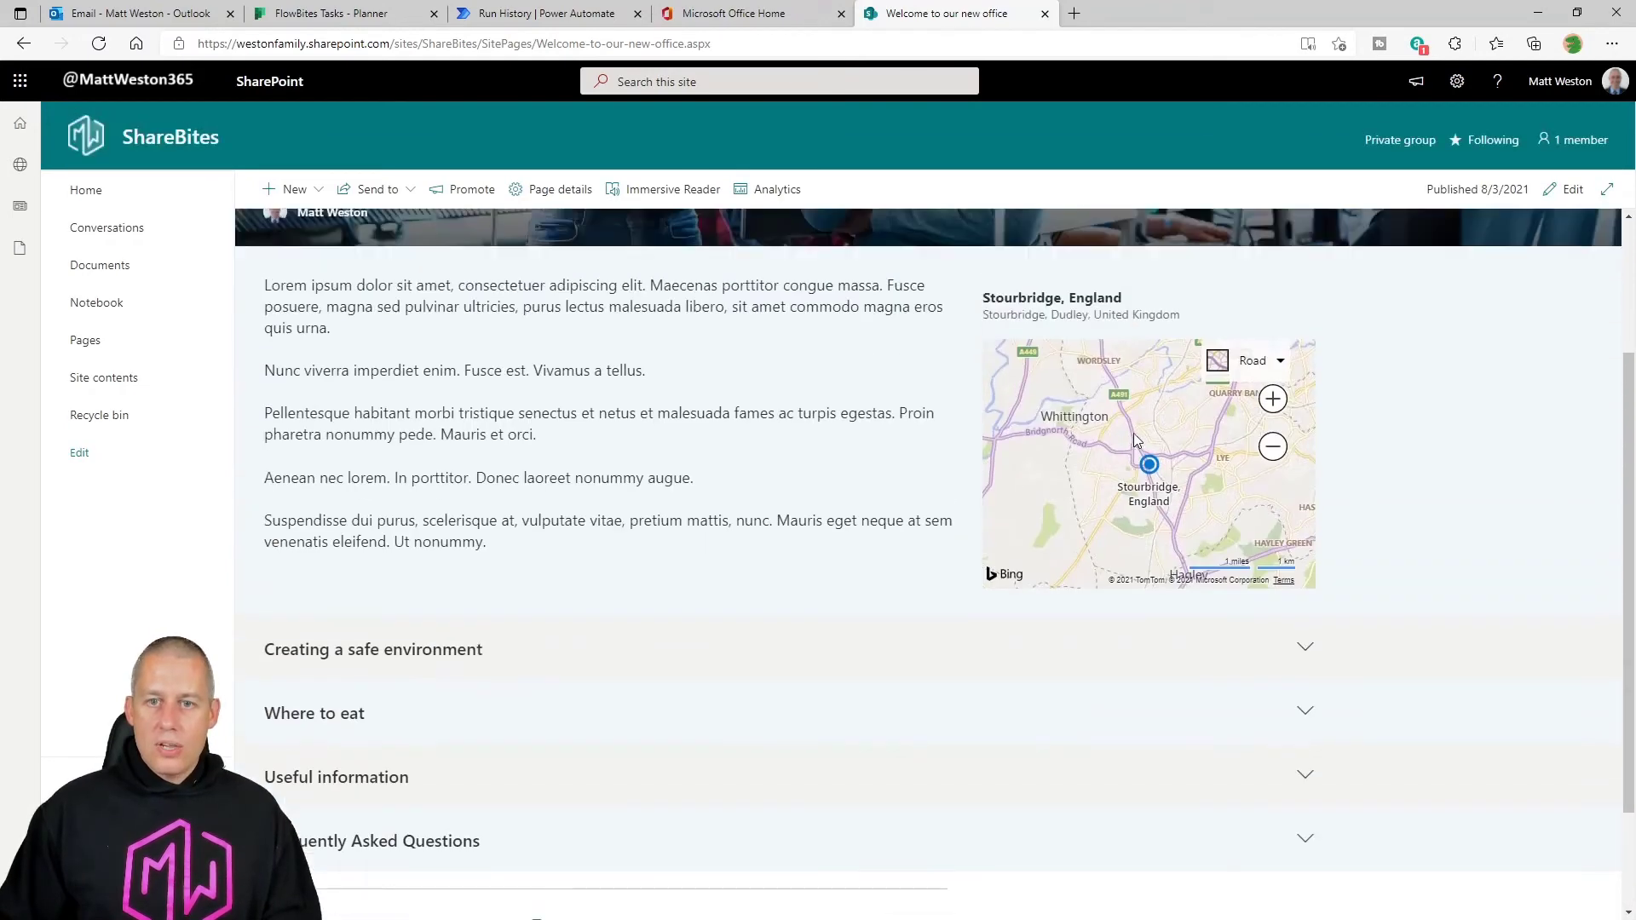